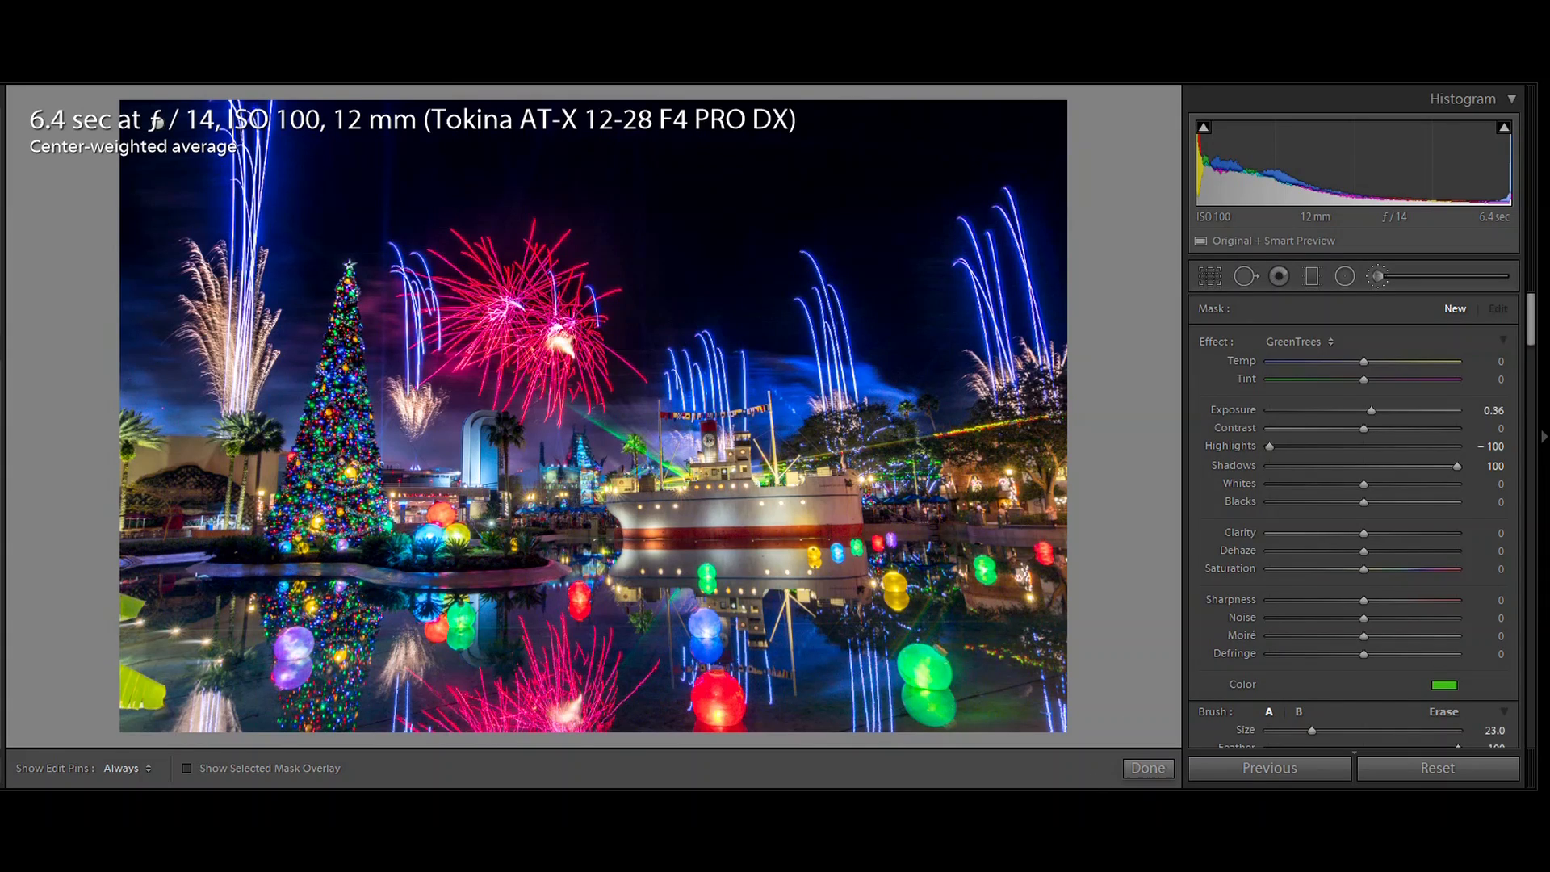
# Show the photo without its edits and close the Adjustment Brush.
pyautogui.press('\\')
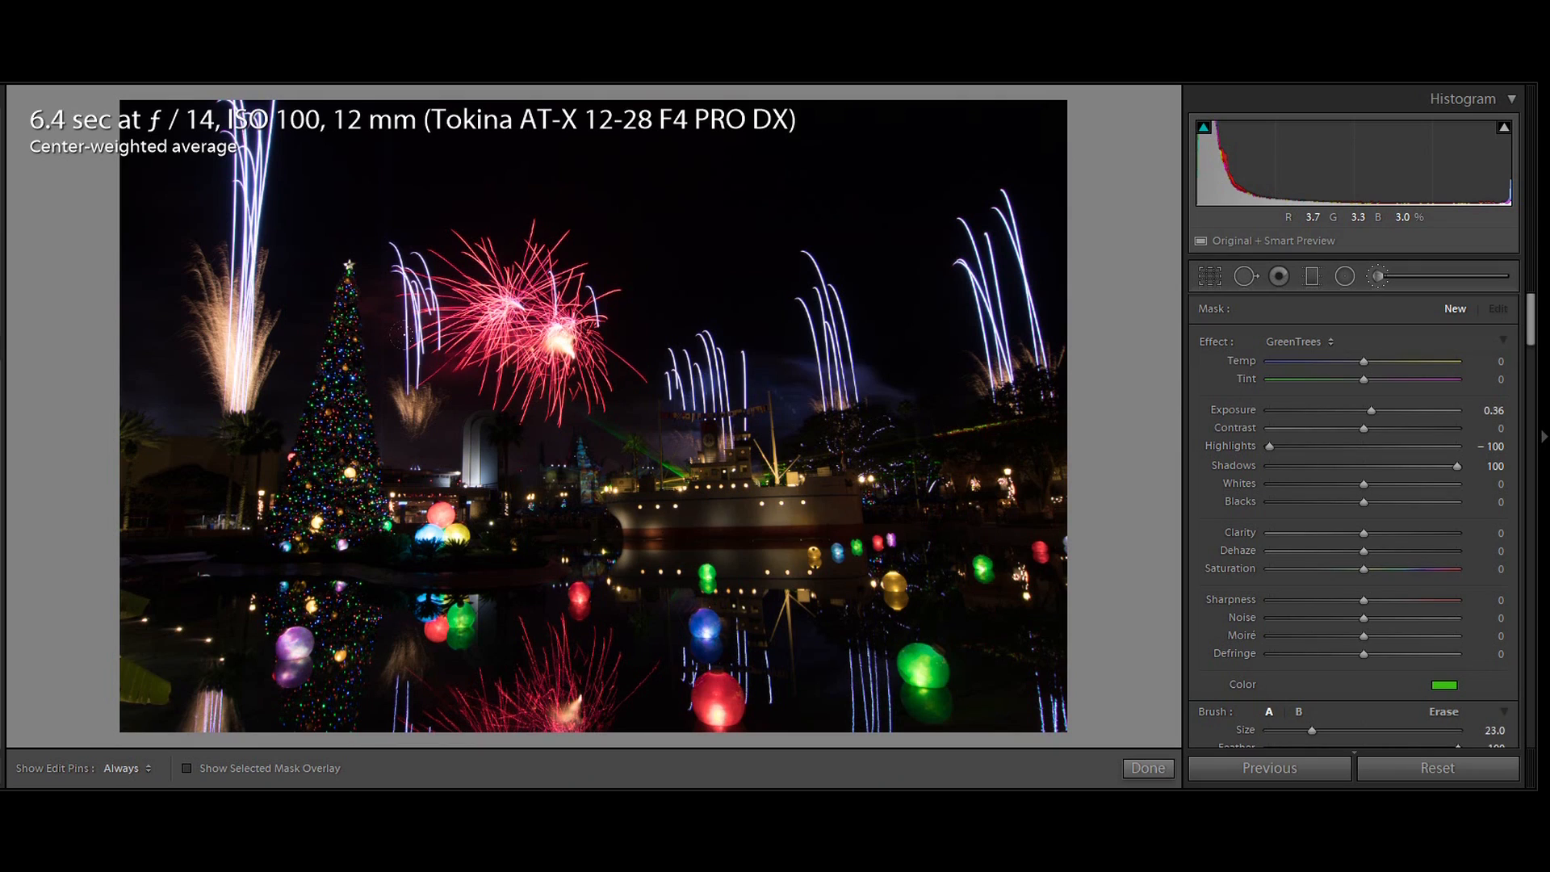
pyautogui.click(1431, 274)
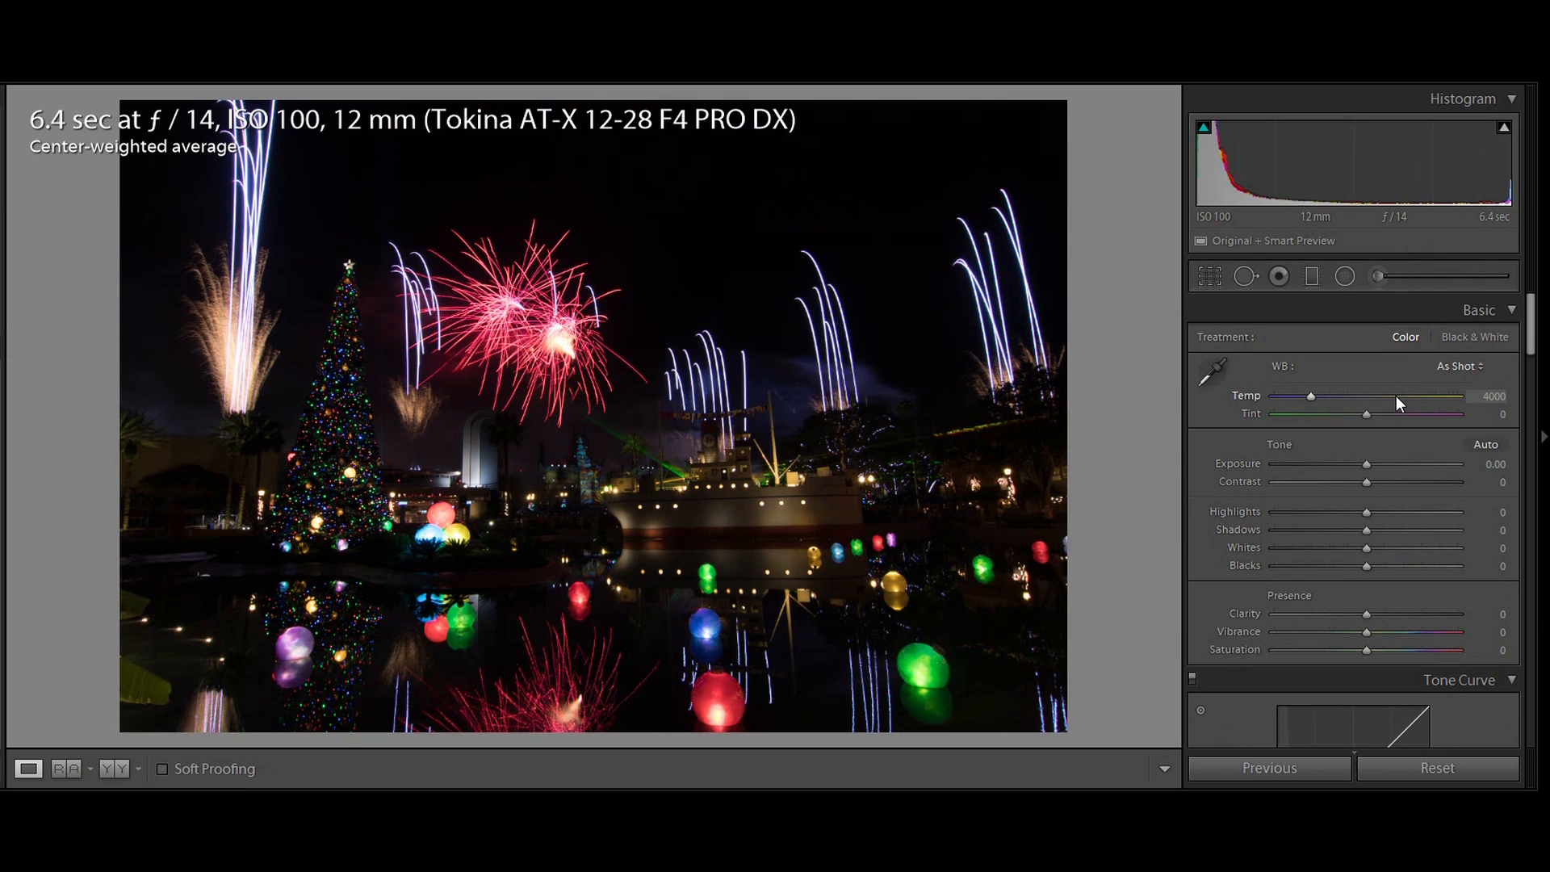
# Raise the photo's overall Exposure to +1.84.
pyautogui.moveTo(1527, 307); pyautogui.dragTo(1534, 449)
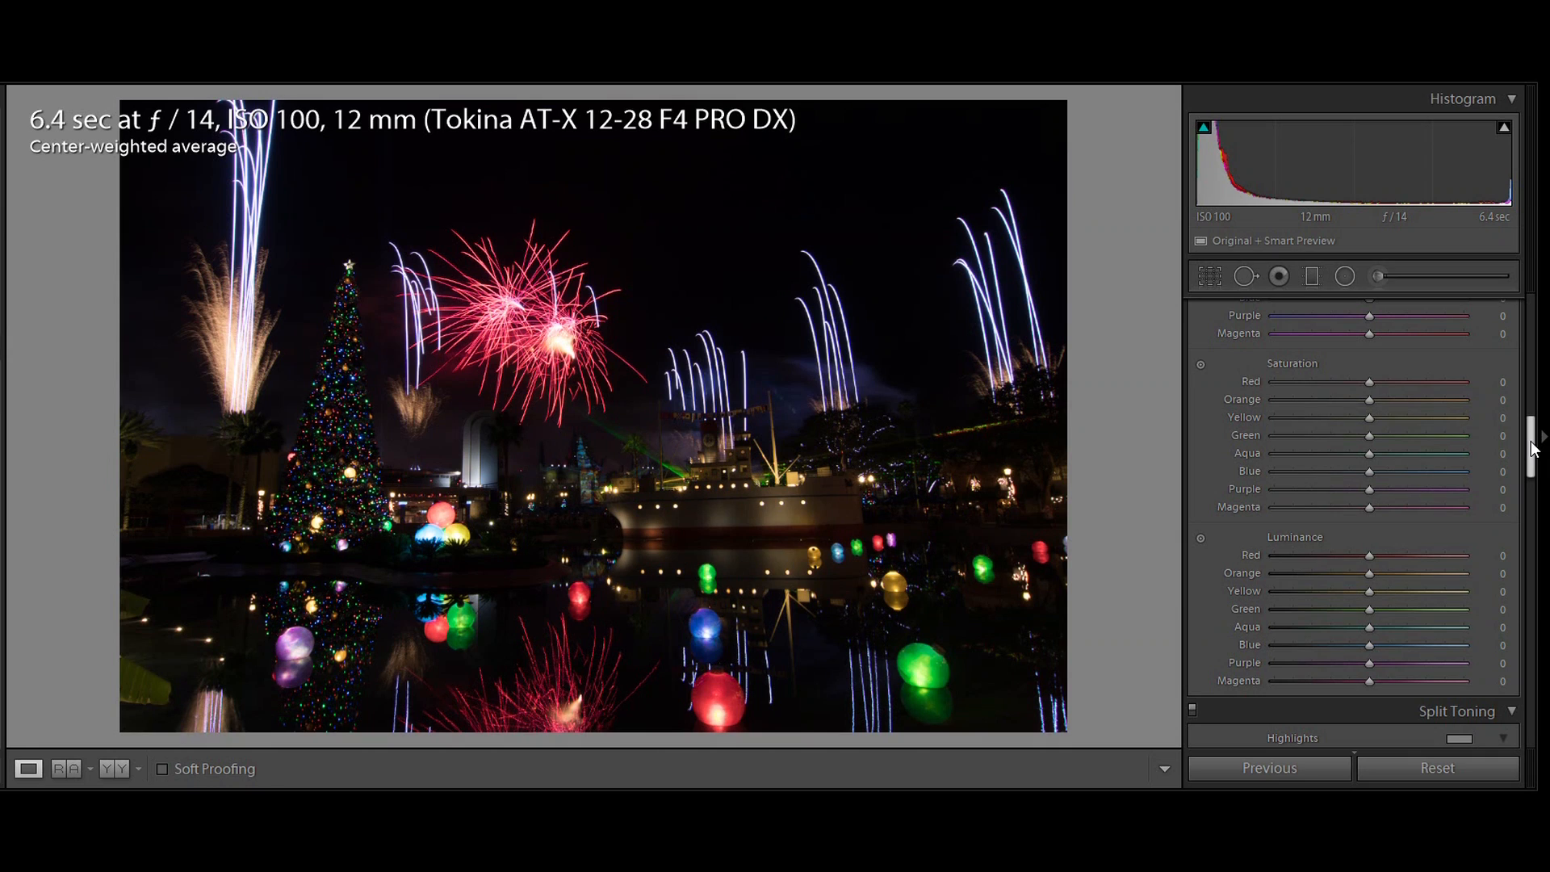
pyautogui.moveTo(1532, 449); pyautogui.dragTo(1532, 322)
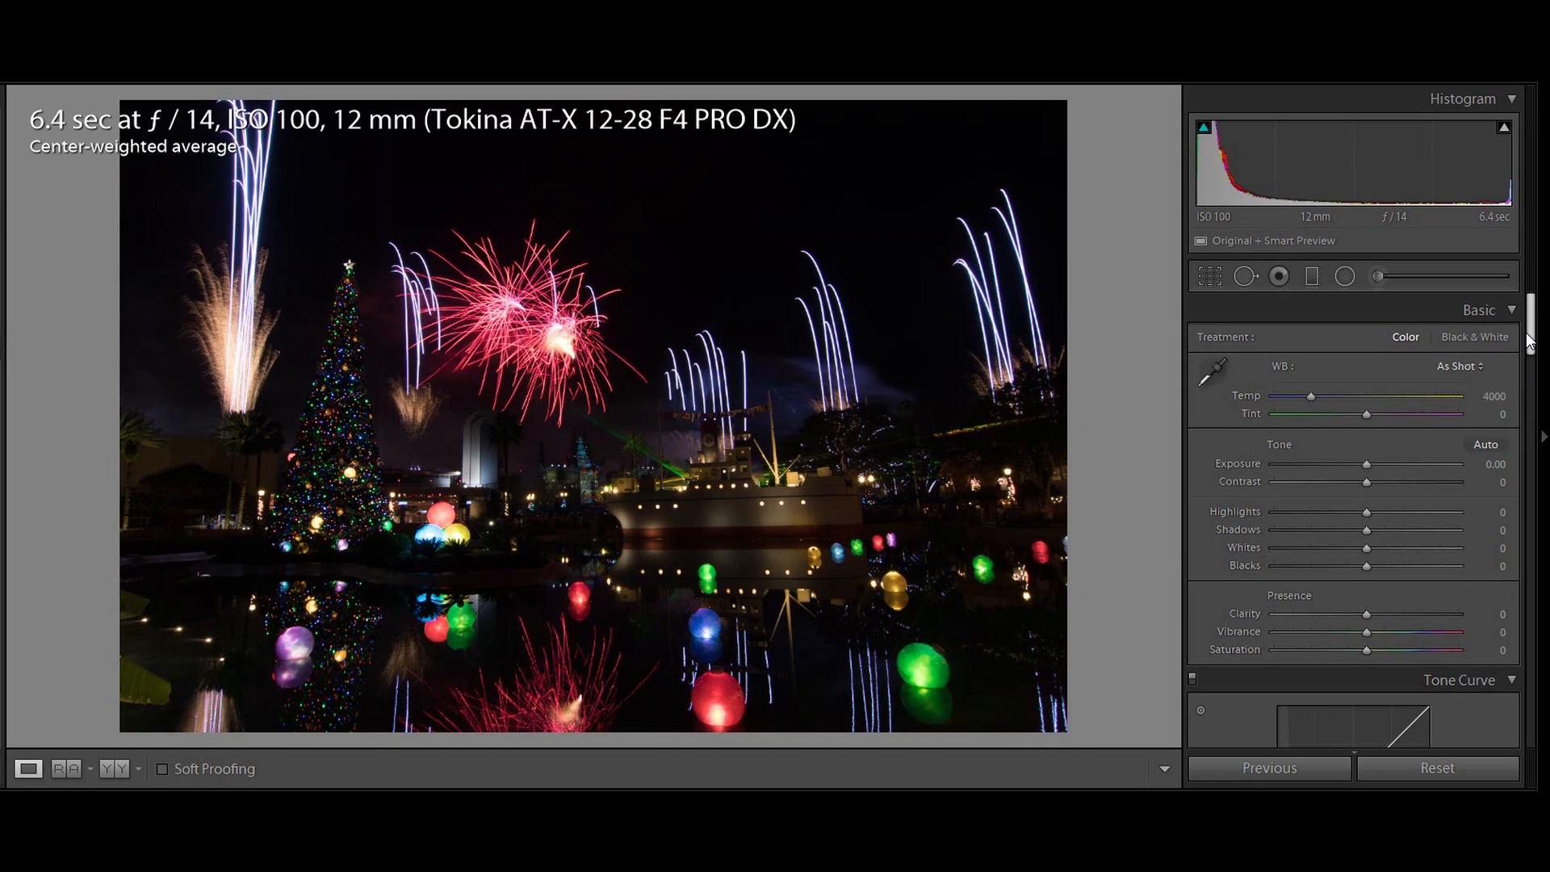
pyautogui.moveTo(1533, 337)
pyautogui.mouseDown()
pyautogui.moveTo(1531, 351)
pyautogui.moveTo(1531, 327)
pyautogui.mouseUp()
pyautogui.moveTo(1373, 463); pyautogui.dragTo(1404, 468)
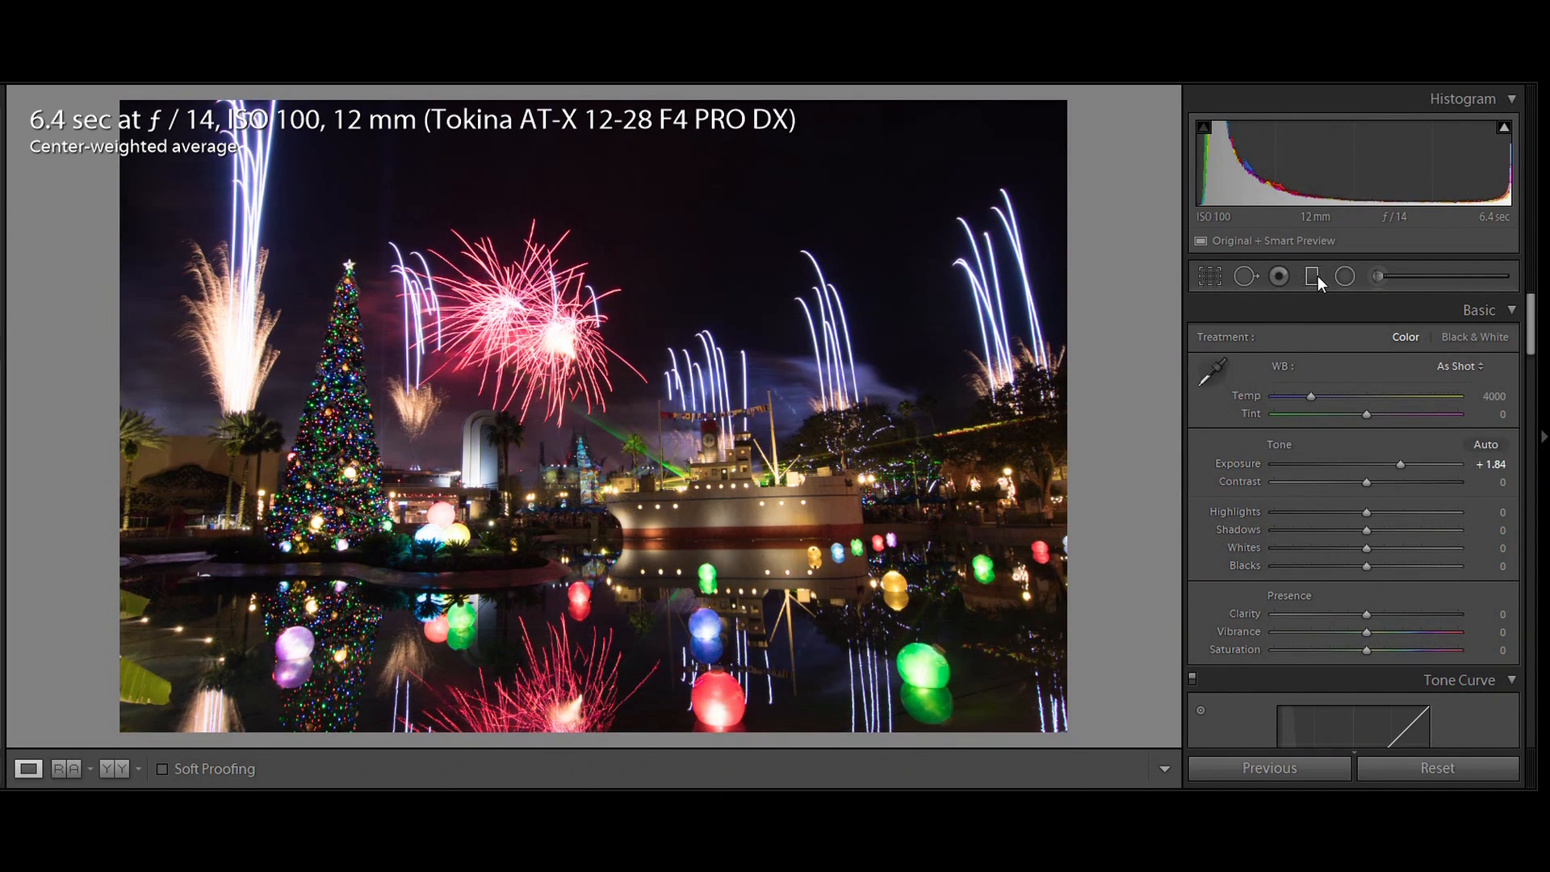
# Turn on Remove Chromatic Aberration and Enable Profile Corrections, comparing the photo with and without the lens profile.
pyautogui.moveTo(1526, 315); pyautogui.dragTo(1527, 585)
pyautogui.click(1254, 423)
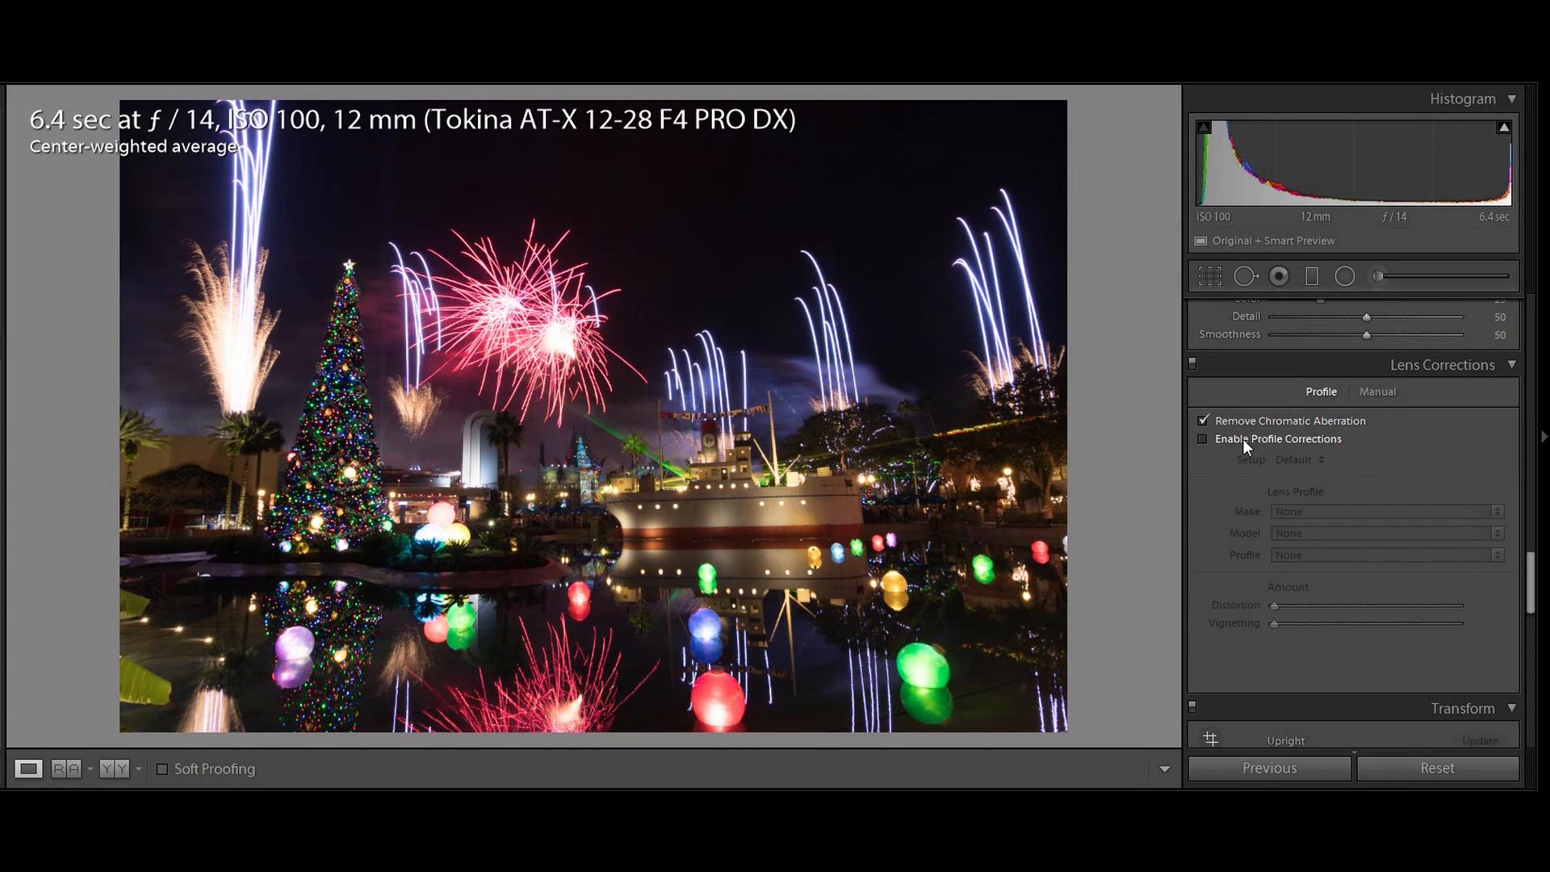
pyautogui.click(1243, 439)
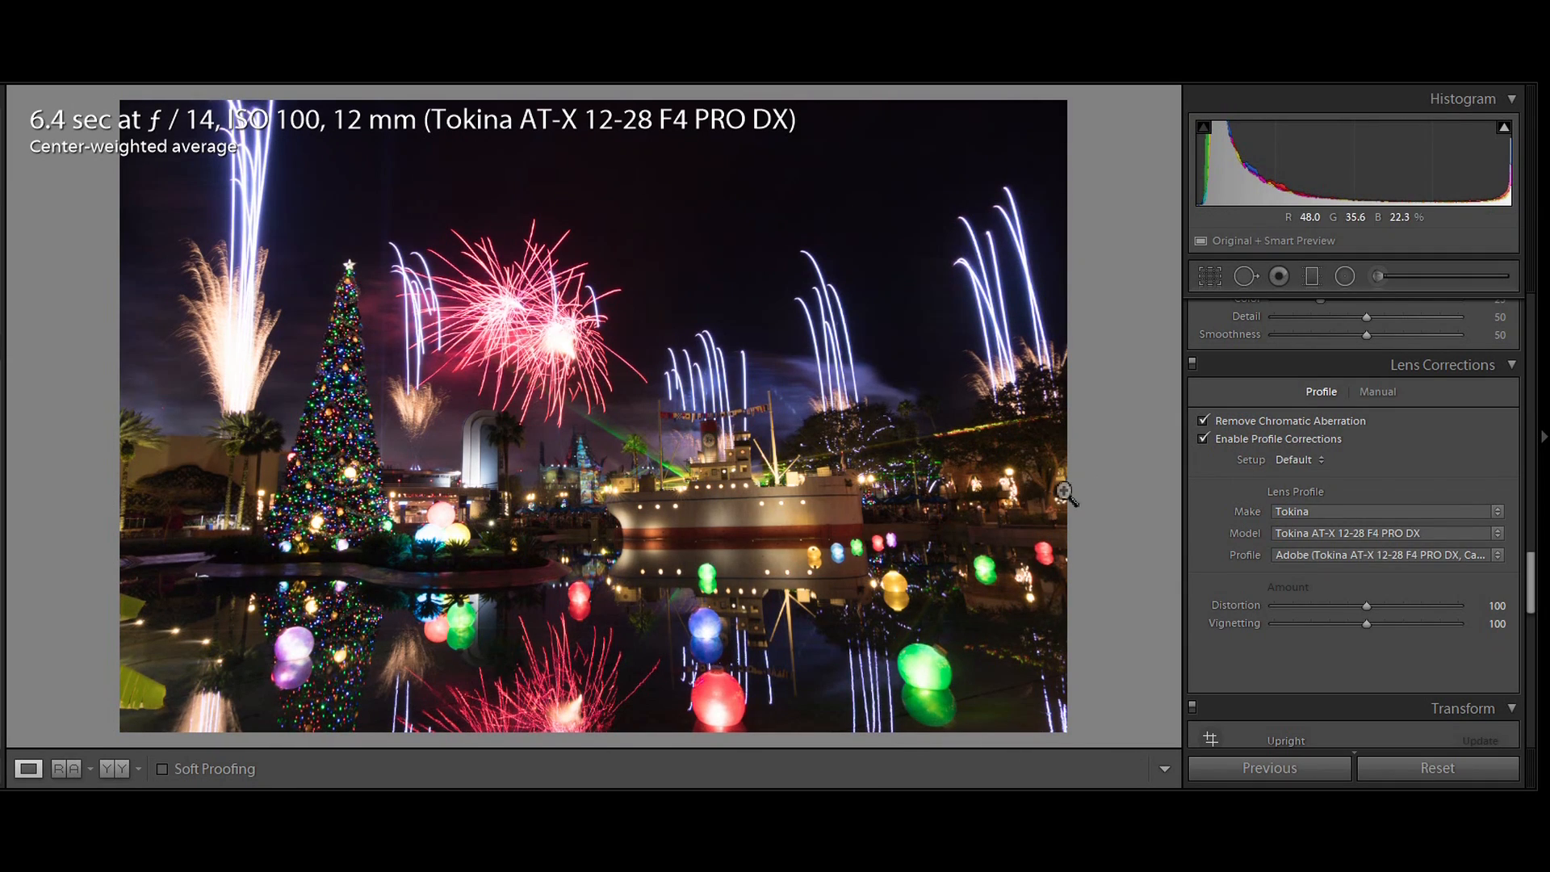
pyautogui.click(1201, 440)
pyautogui.click(1201, 440)
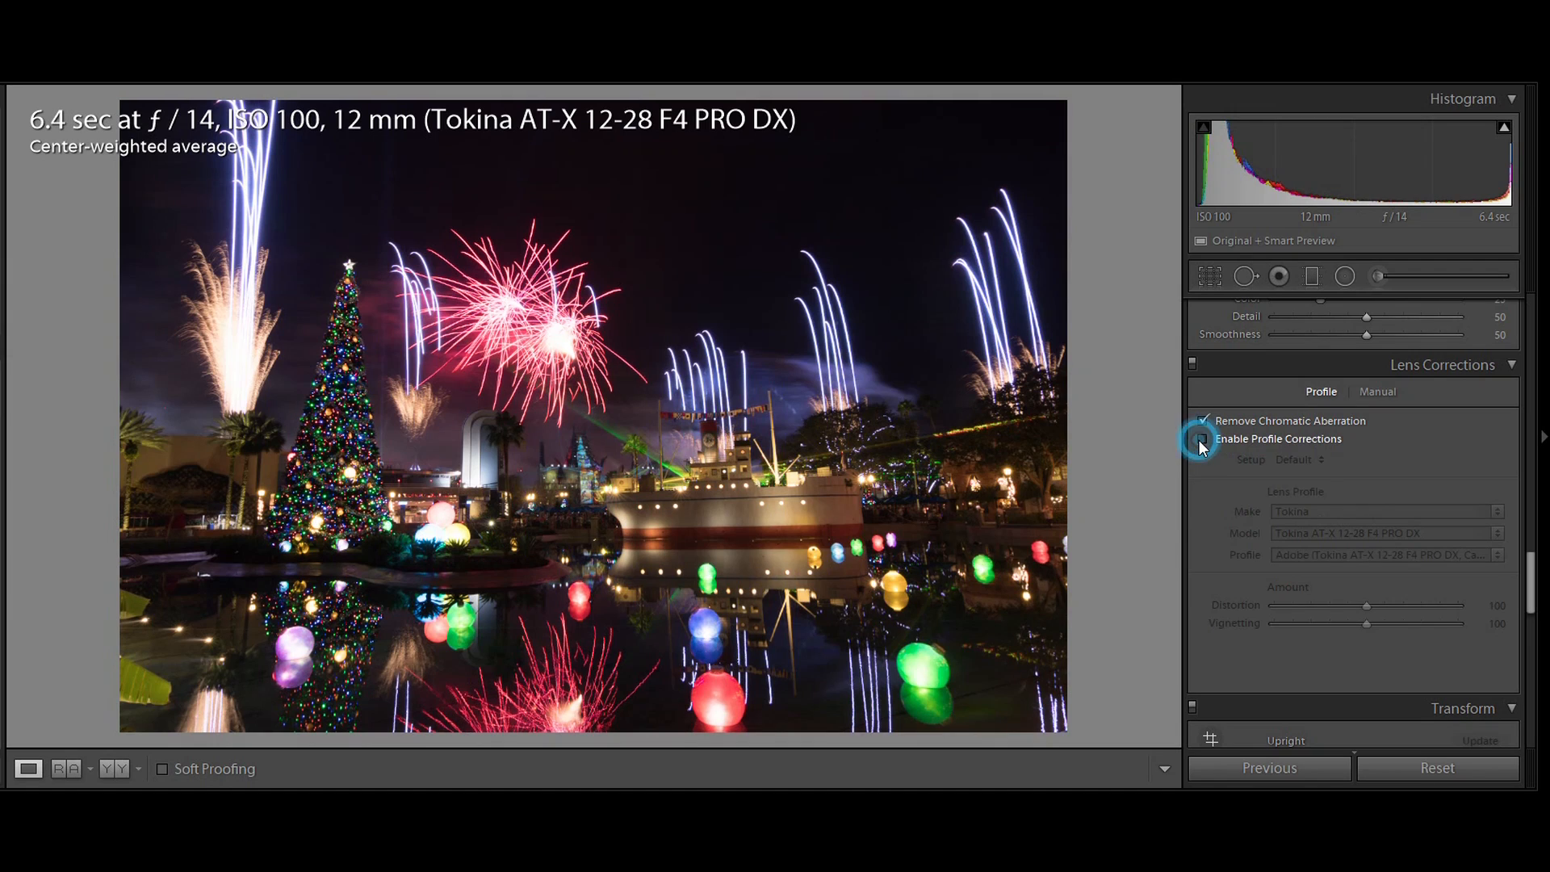
pyautogui.click(1202, 440)
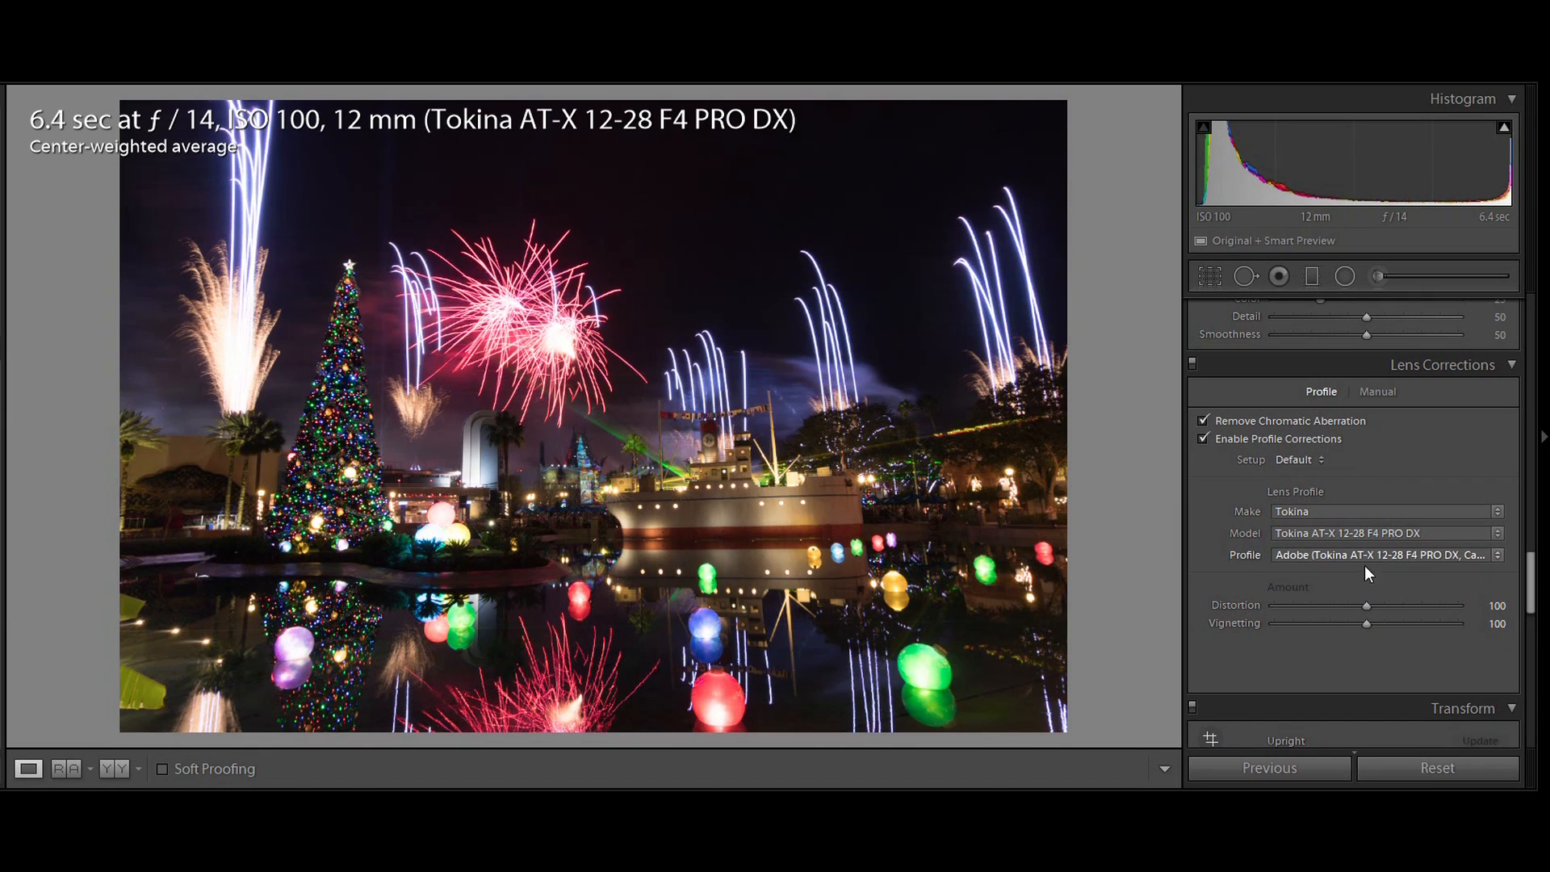
# Lower the Highlights to -66 to bring back color in the fireworks.
pyautogui.click(1532, 599)
pyautogui.moveTo(1532, 599); pyautogui.dragTo(1529, 327)
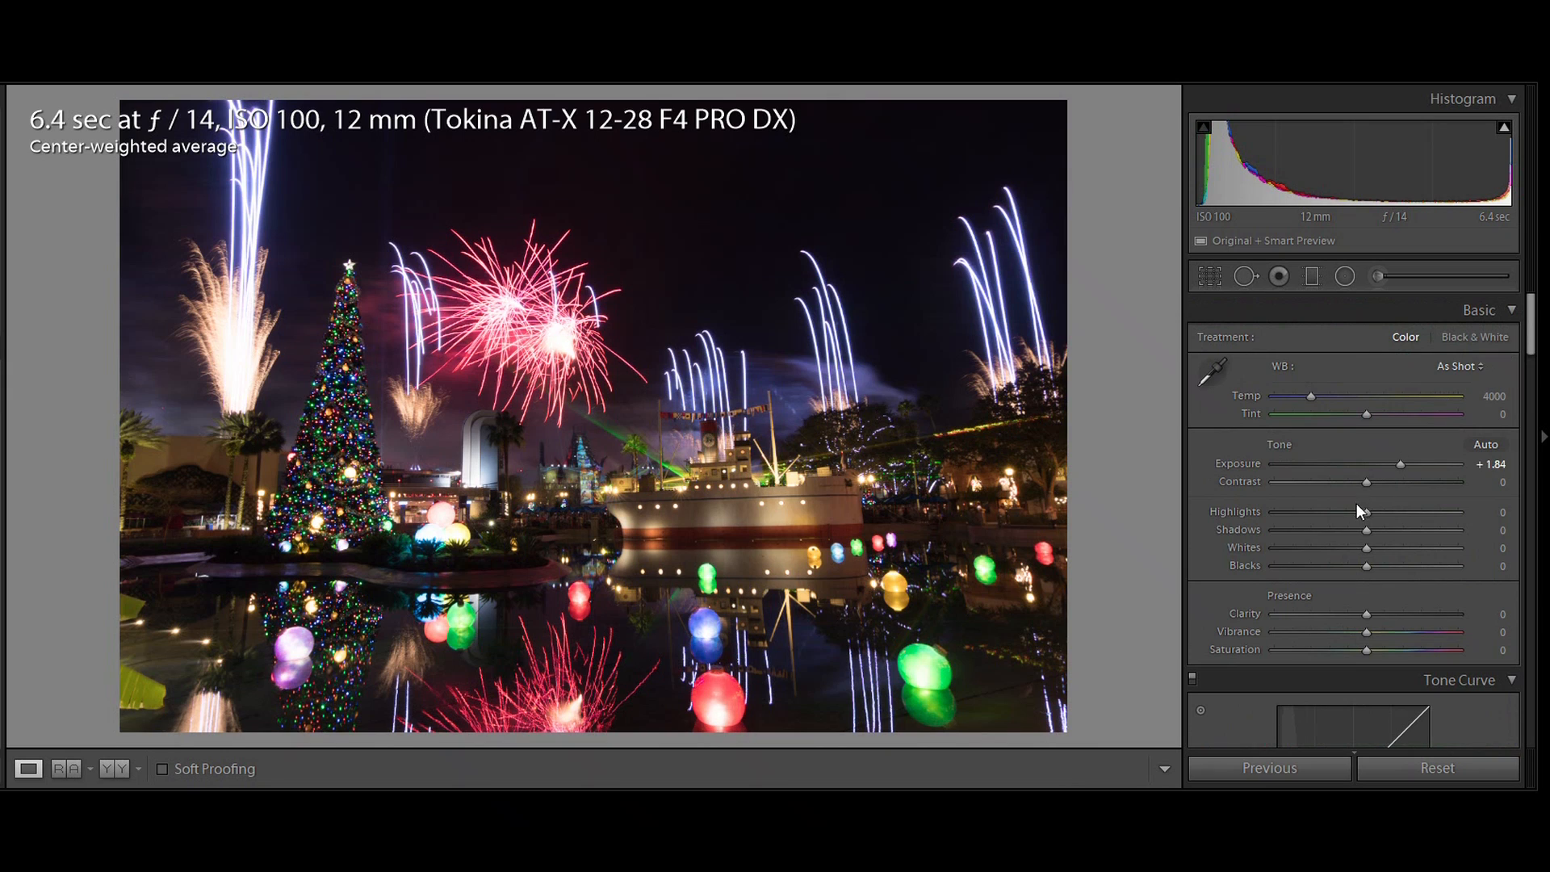
pyautogui.moveTo(1366, 510); pyautogui.dragTo(1295, 518)
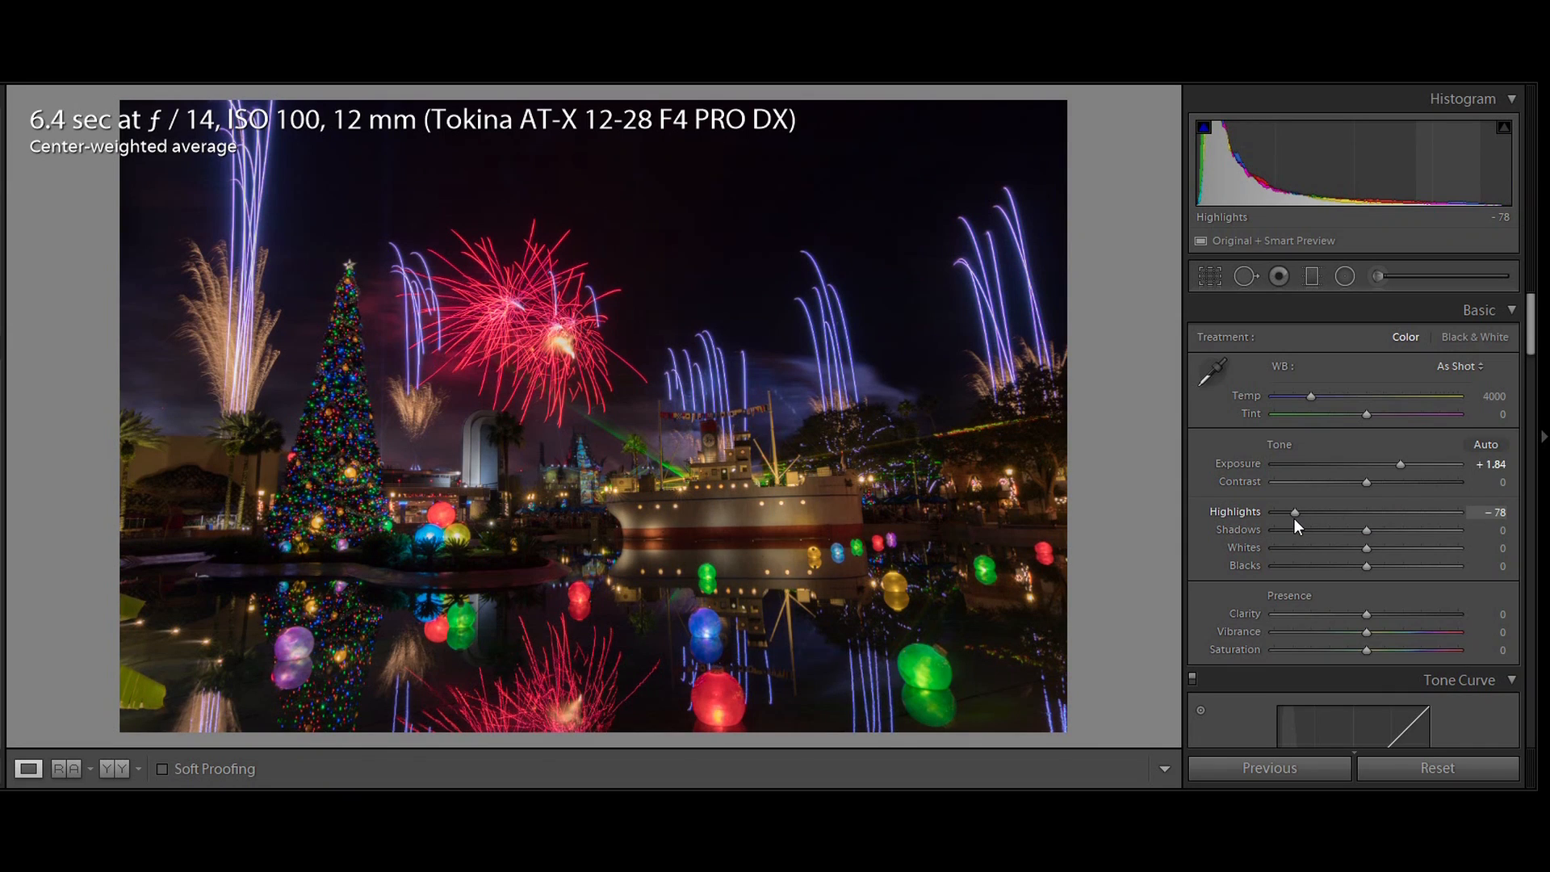
pyautogui.moveTo(1297, 518); pyautogui.dragTo(1306, 515)
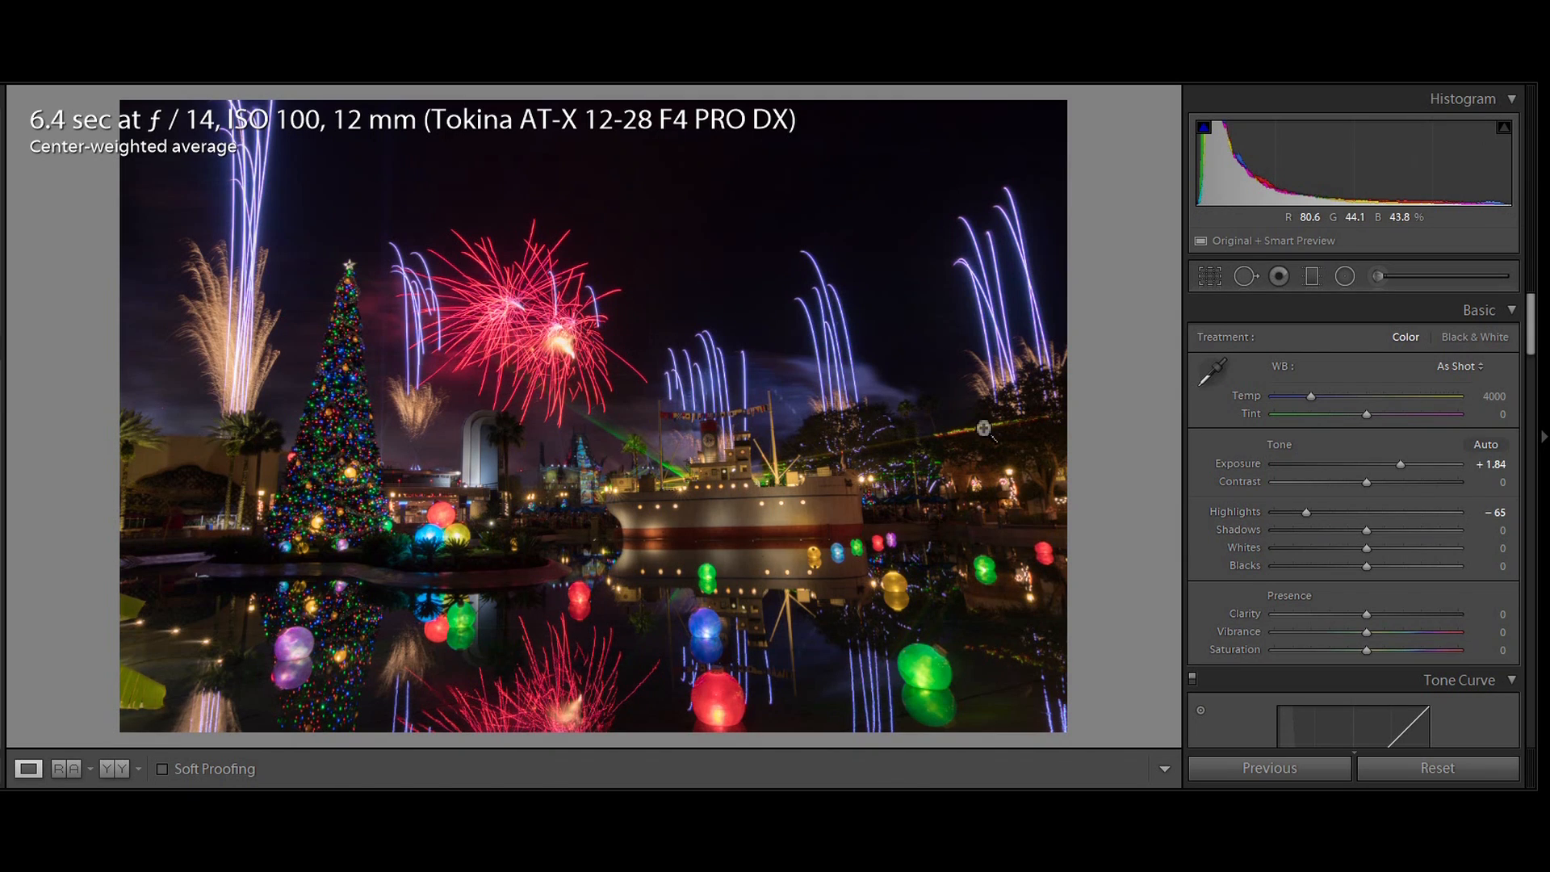
pyautogui.moveTo(1307, 512)
pyautogui.mouseDown()
pyautogui.moveTo(1344, 510)
pyautogui.moveTo(1262, 520)
pyautogui.moveTo(1322, 510)
pyautogui.mouseUp()
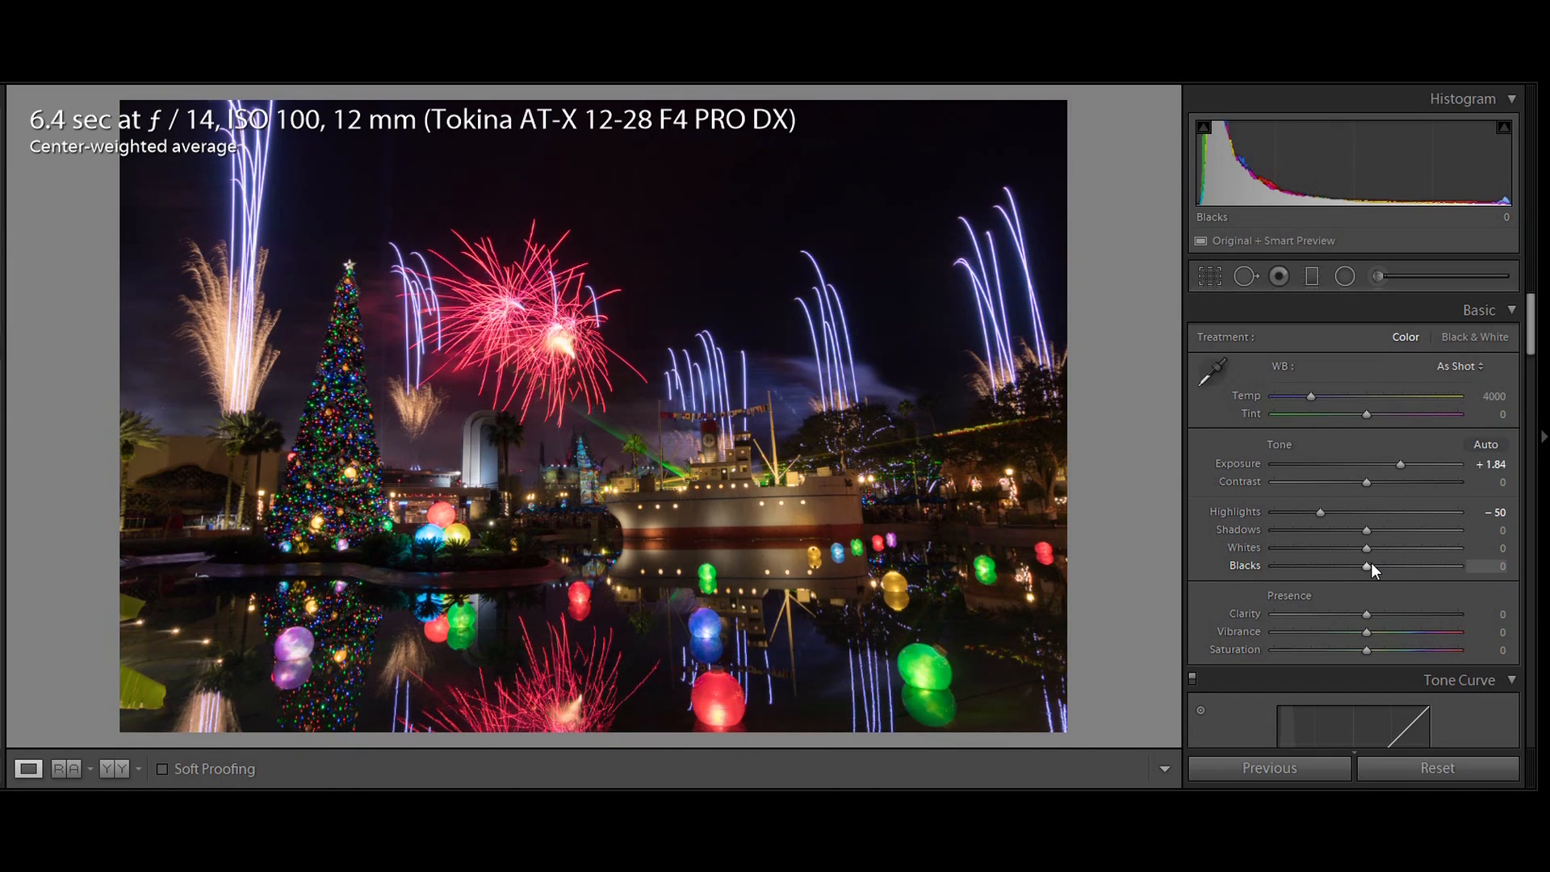
pyautogui.moveTo(1315, 510); pyautogui.dragTo(1301, 517)
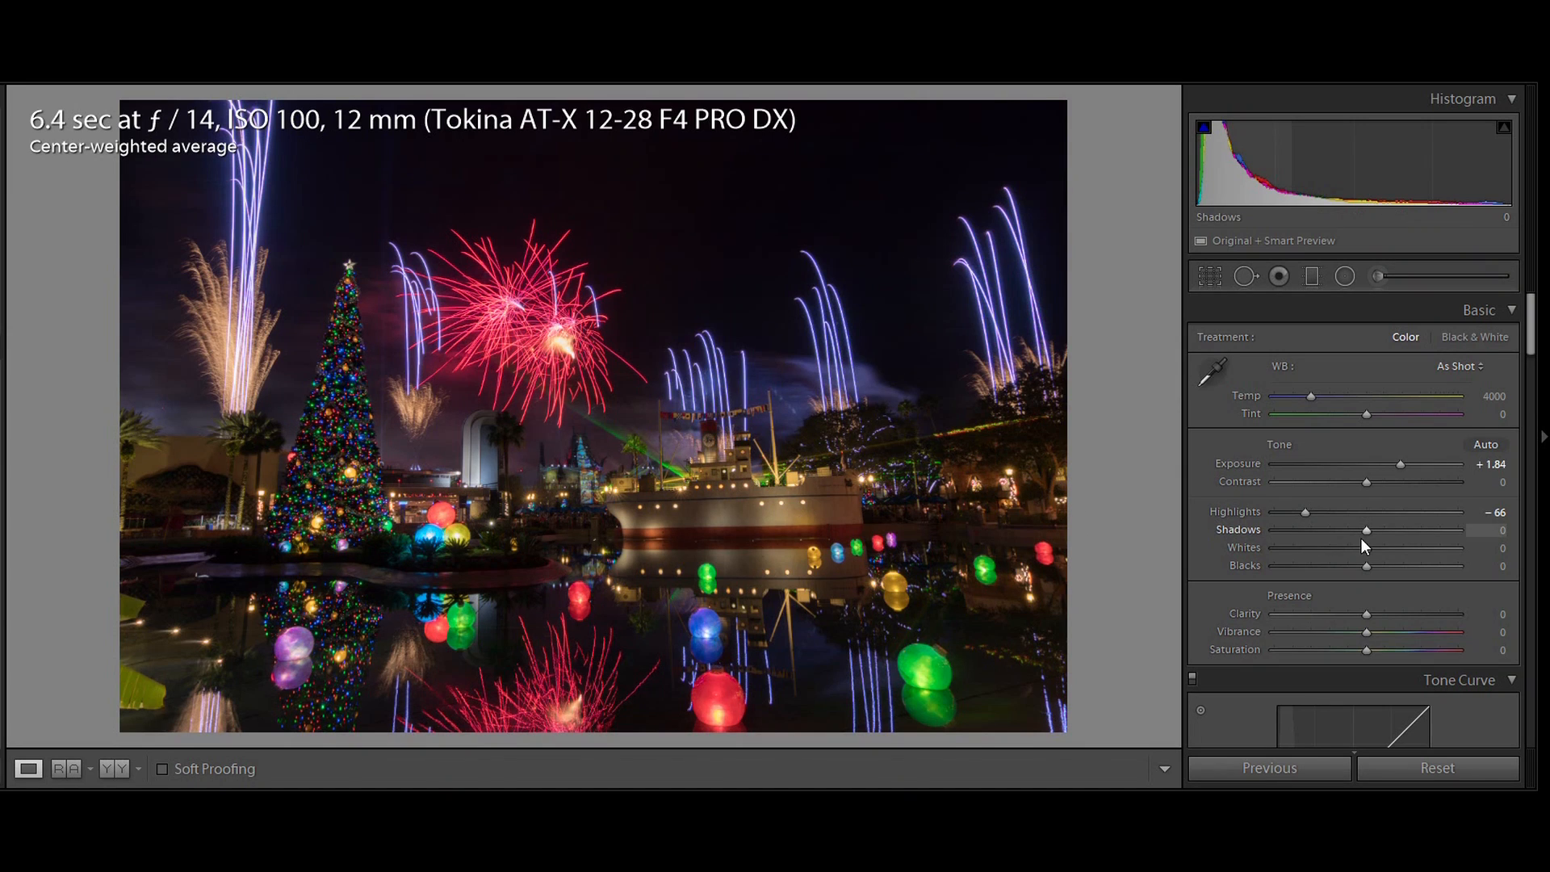
# Try the Shadows at their maximum of +100 and settle on +56.
pyautogui.moveTo(1367, 531); pyautogui.dragTo(1426, 533)
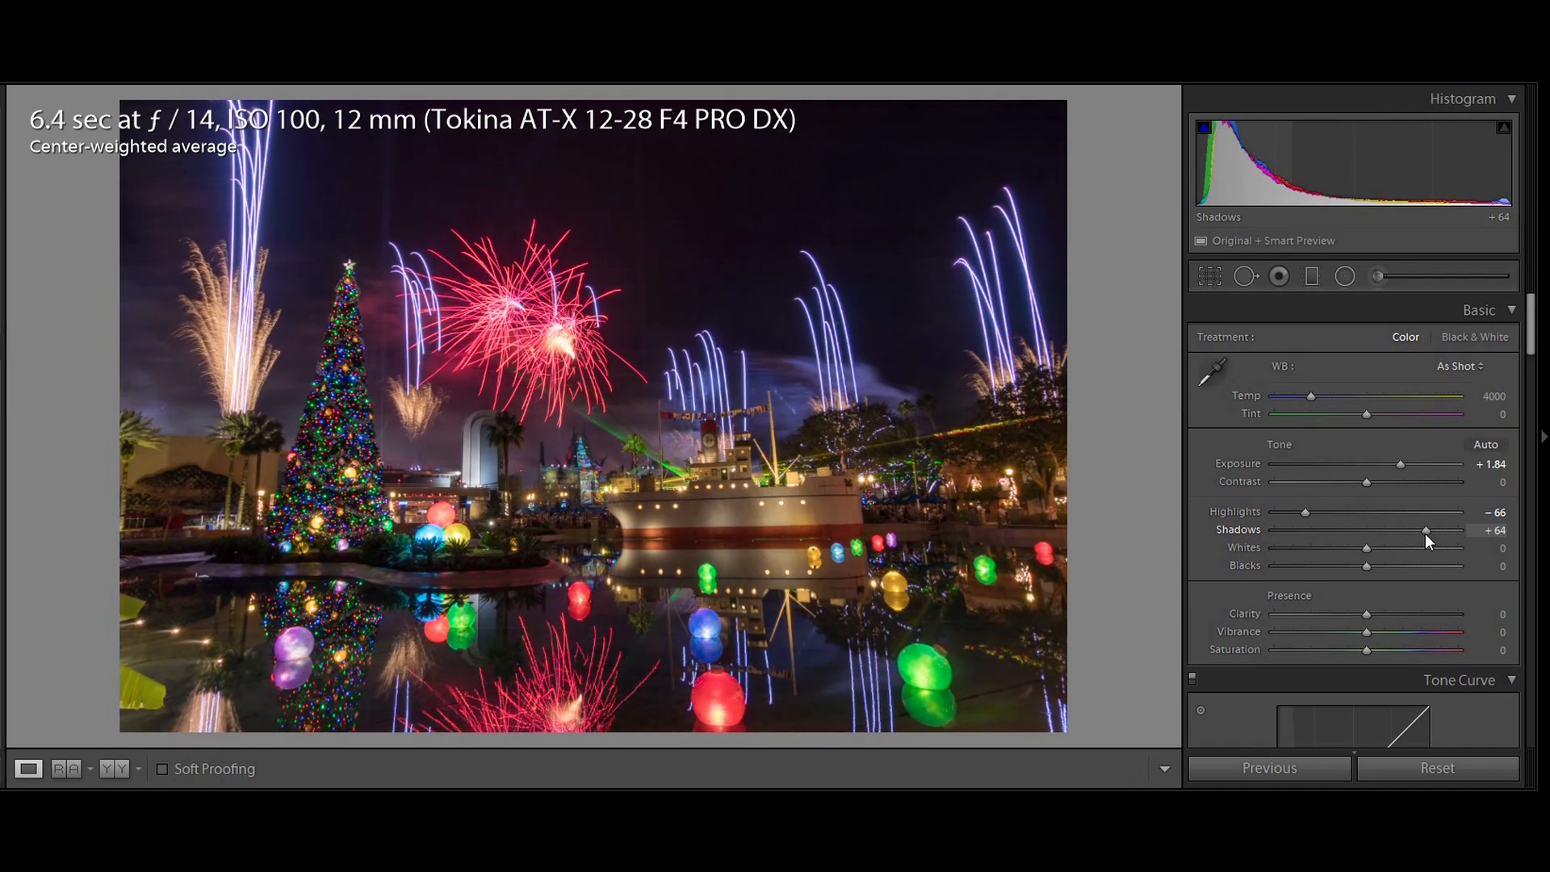
pyautogui.moveTo(1426, 530); pyautogui.dragTo(1499, 531)
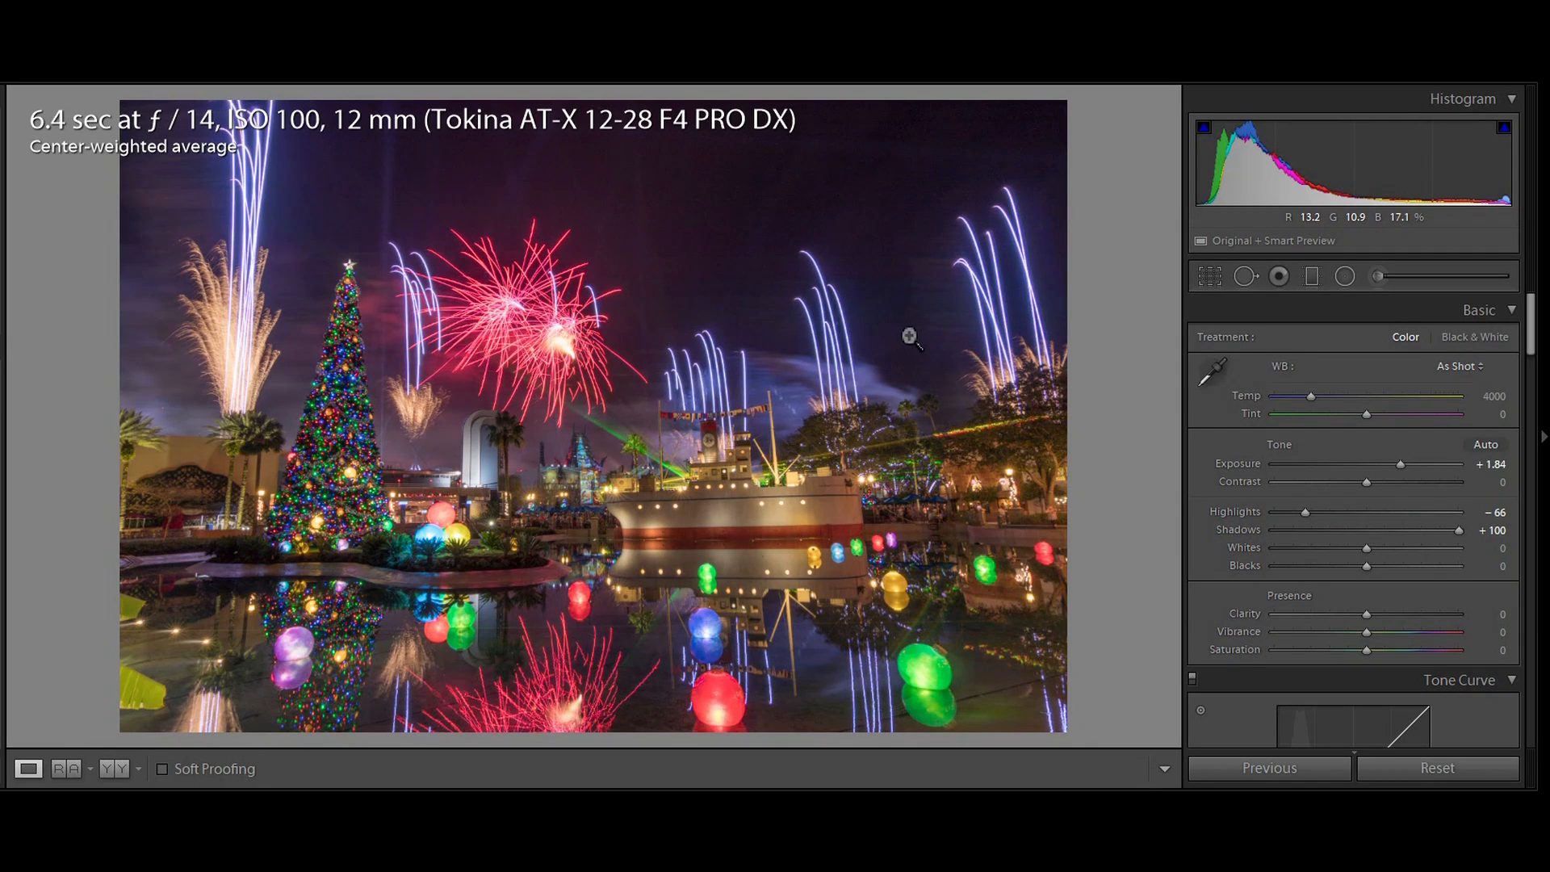
pyautogui.moveTo(1458, 531); pyautogui.dragTo(1418, 531)
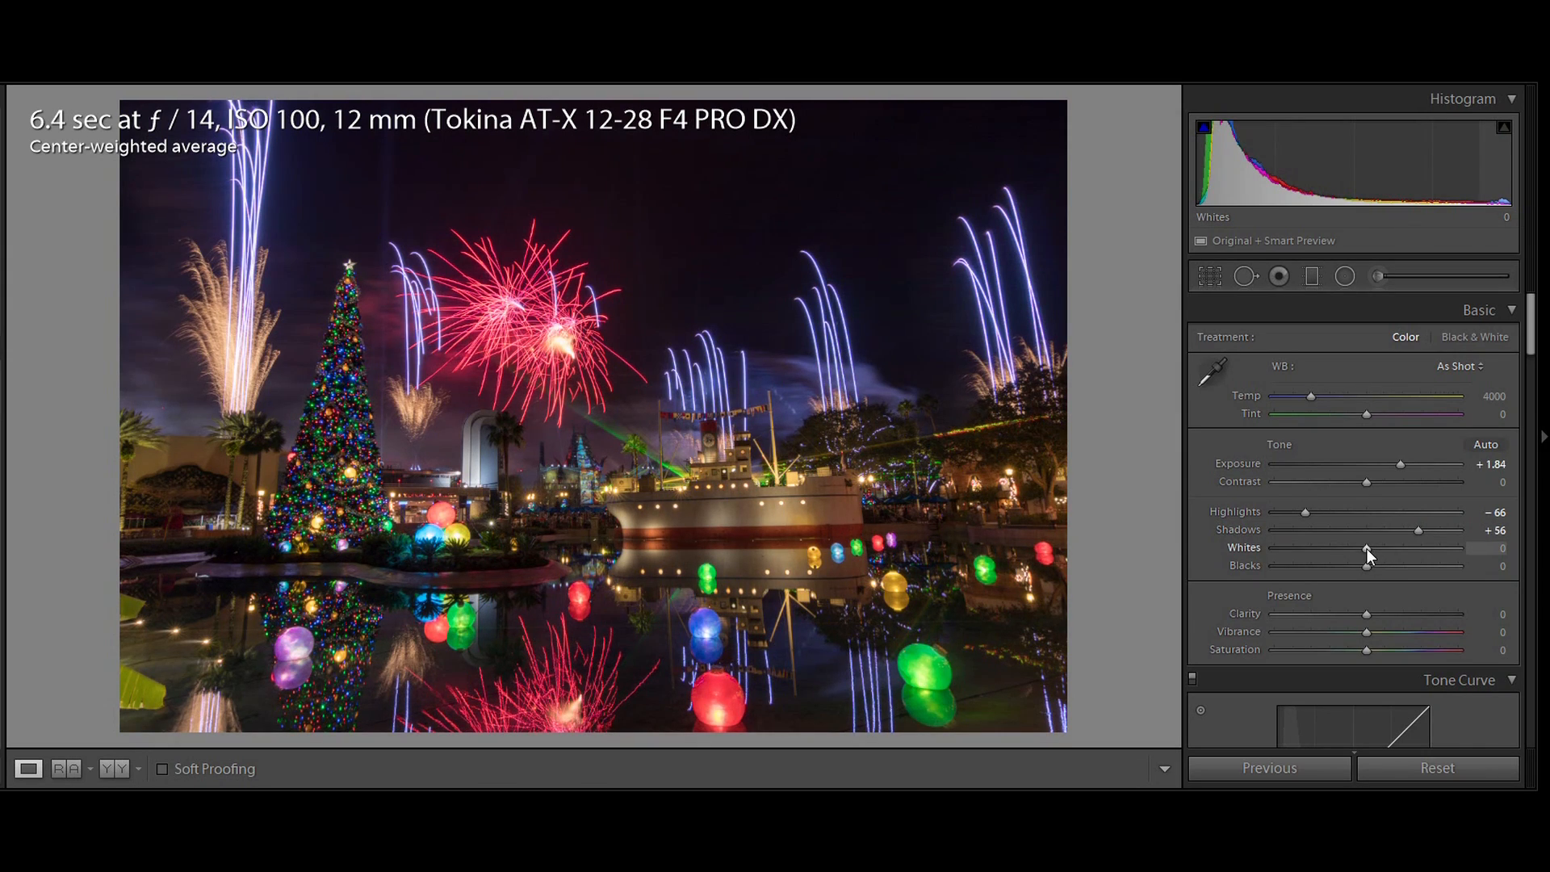
# Set the Whites to +44 and the Blacks to -28.
pyautogui.moveTo(1366, 549); pyautogui.dragTo(1405, 544)
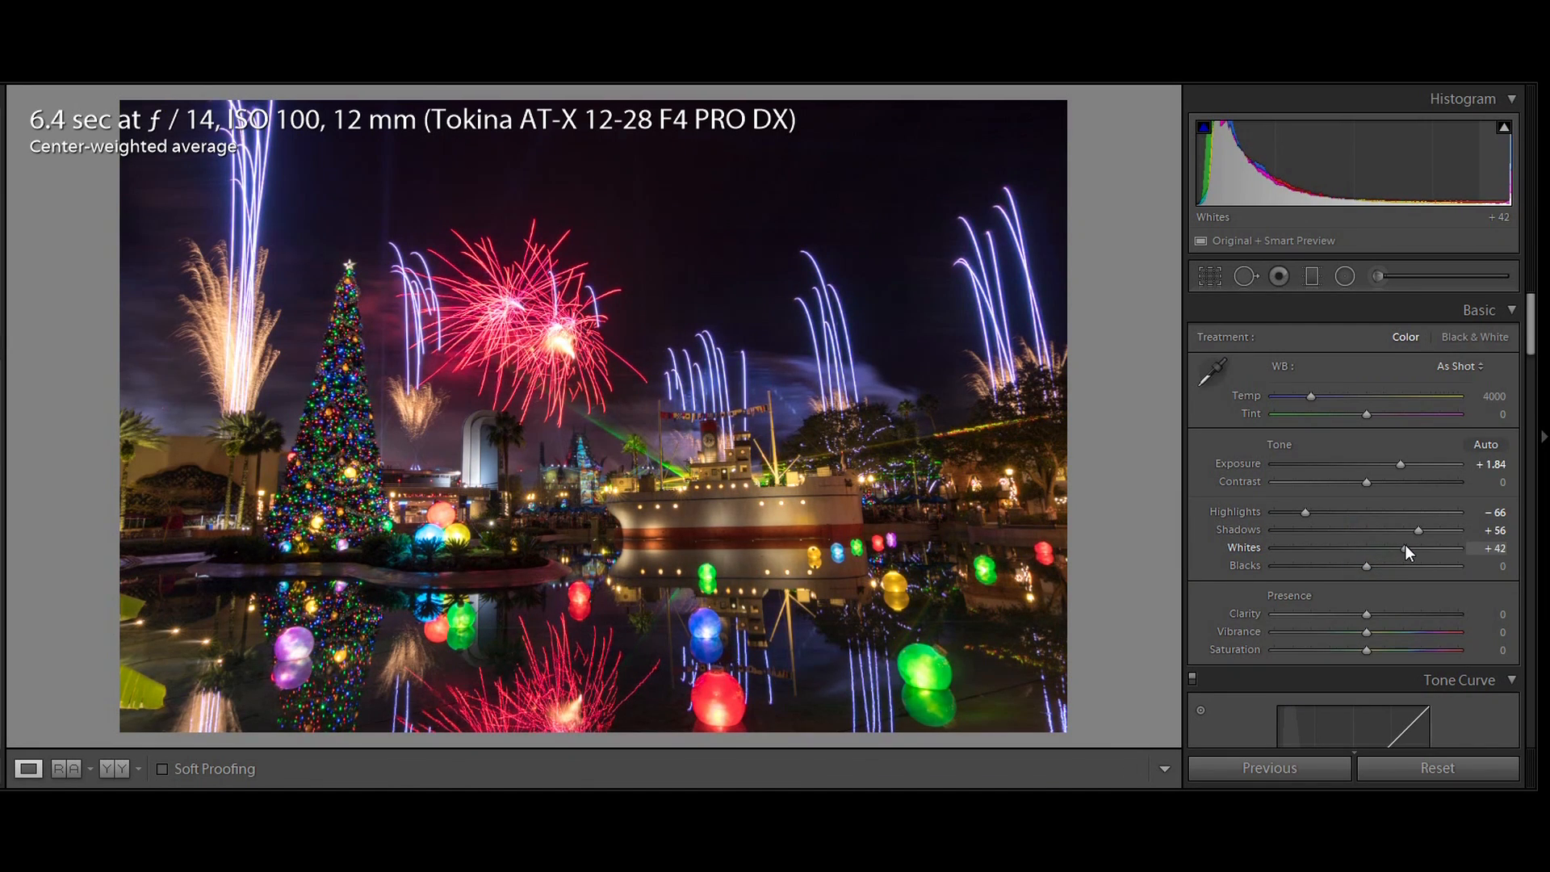
pyautogui.moveTo(1404, 546); pyautogui.dragTo(1402, 546)
pyautogui.moveTo(1403, 551); pyautogui.dragTo(1340, 573)
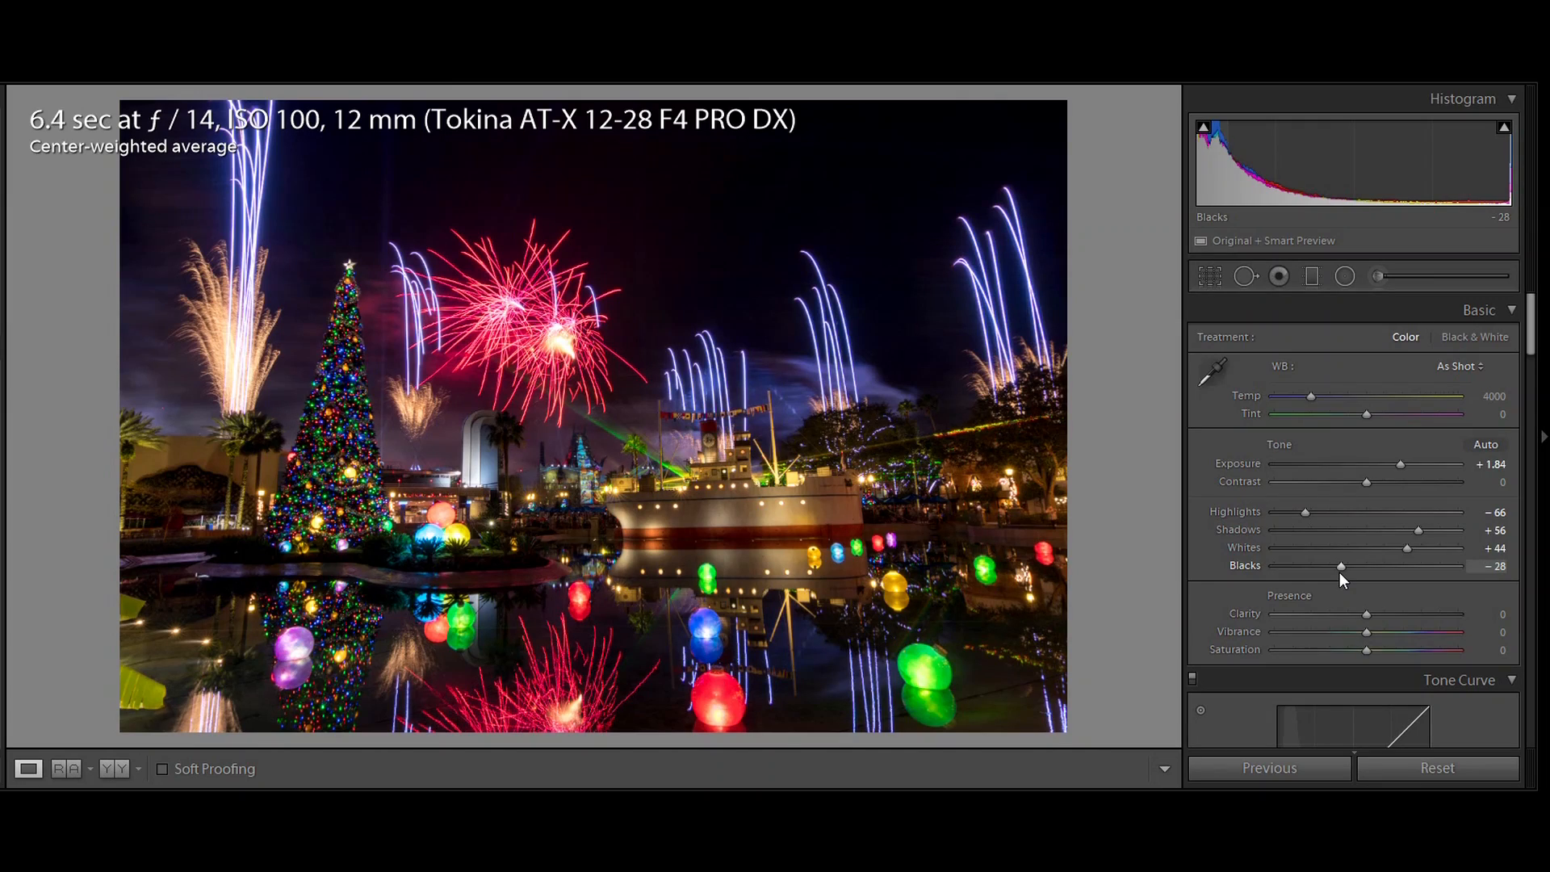
pyautogui.moveTo(1340, 574); pyautogui.dragTo(1340, 573)
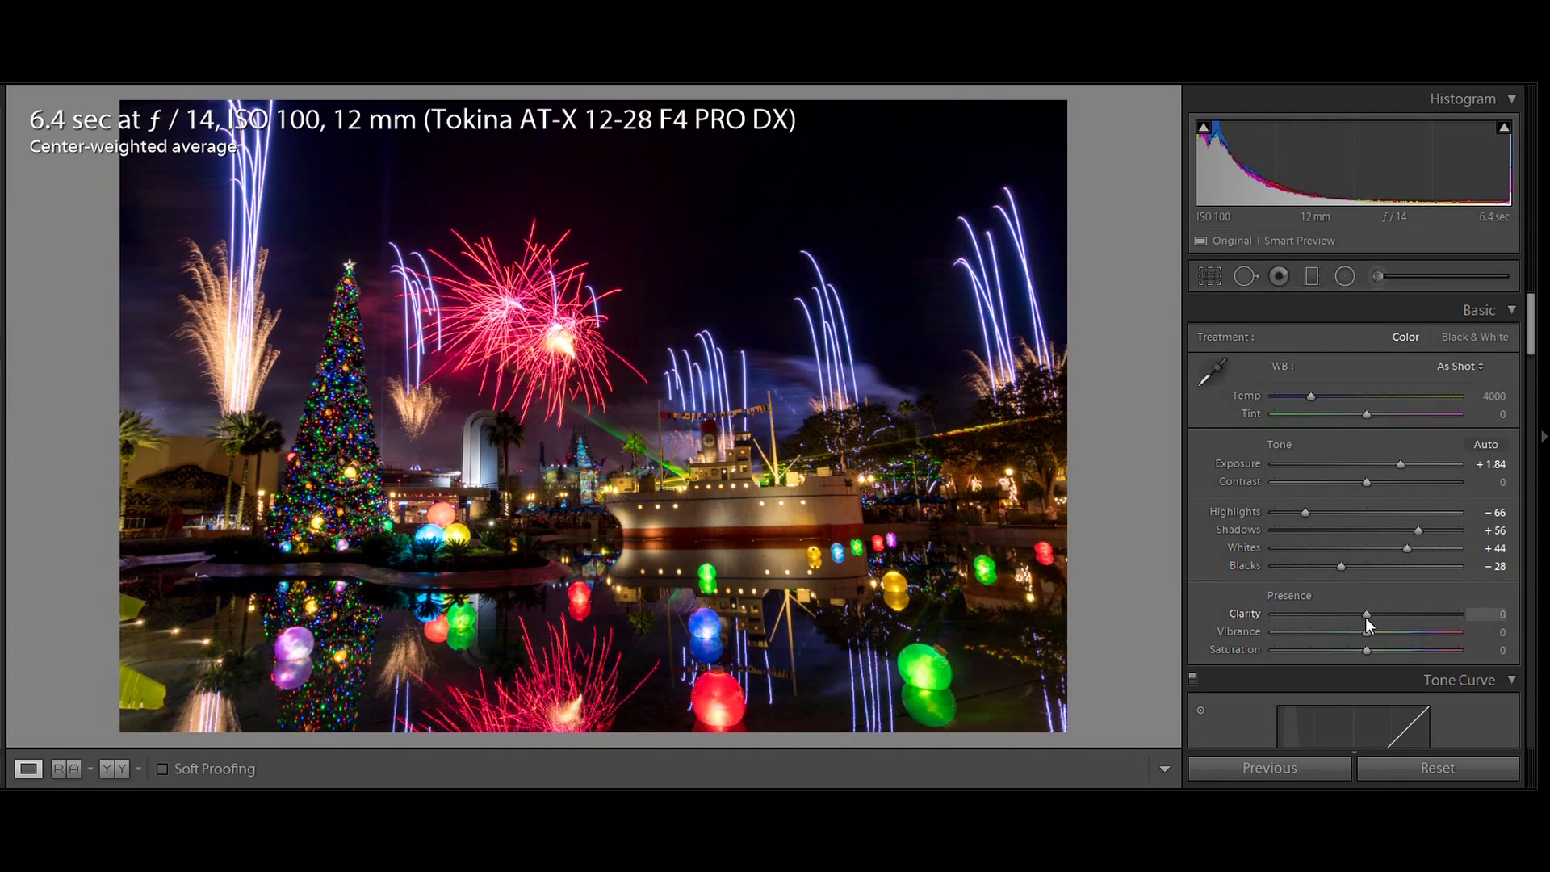
# Try a Clarity of +79 on the whole photo and return it to 0.
pyautogui.moveTo(1528, 357); pyautogui.dragTo(1529, 366)
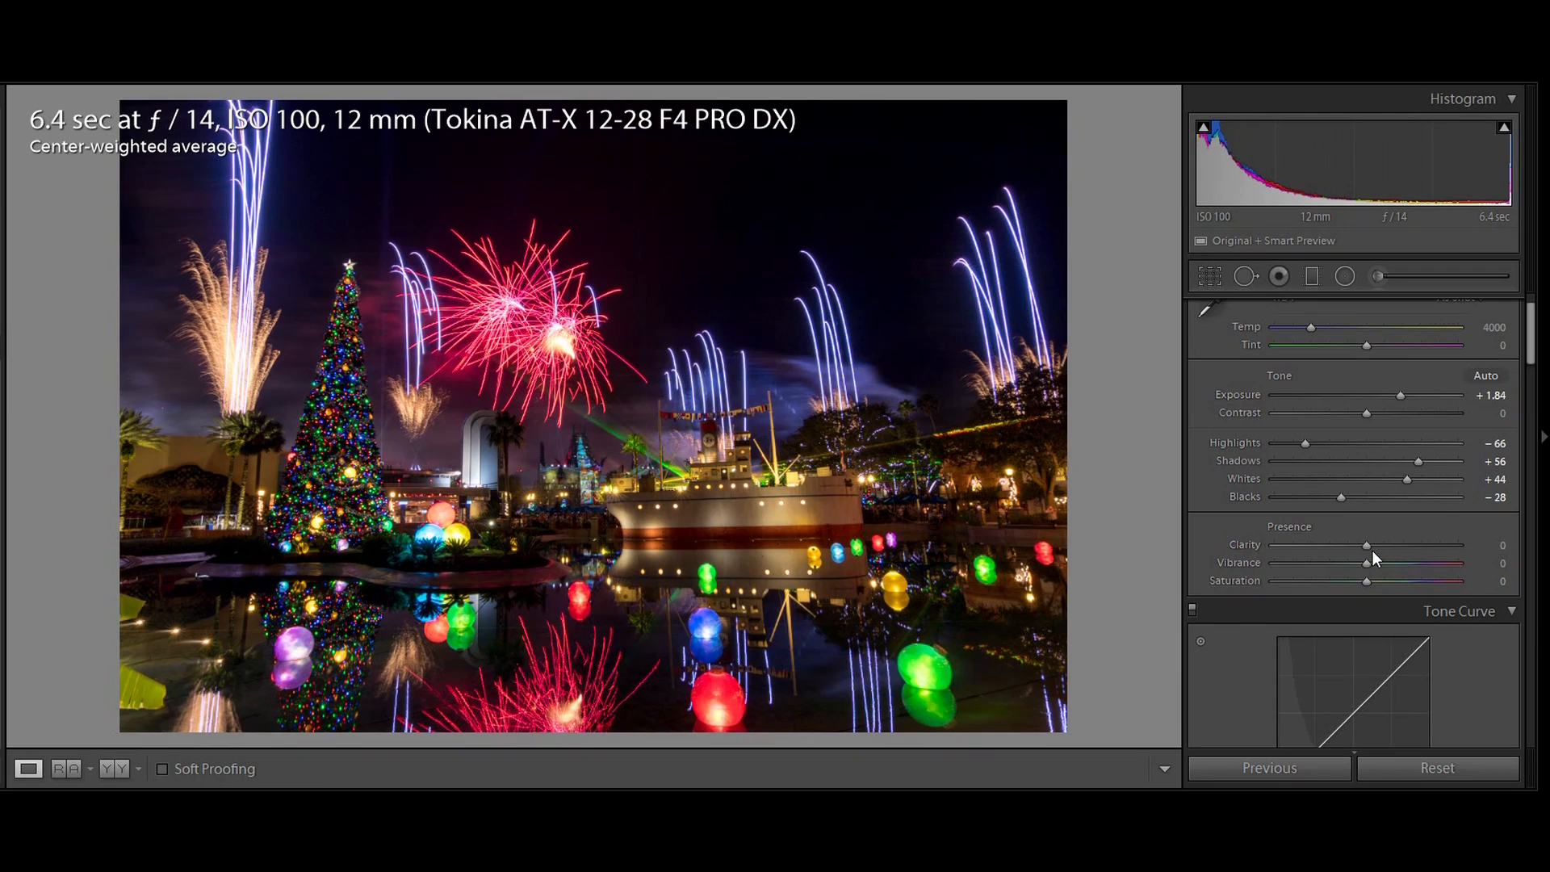
pyautogui.moveTo(1367, 546); pyautogui.dragTo(1441, 542)
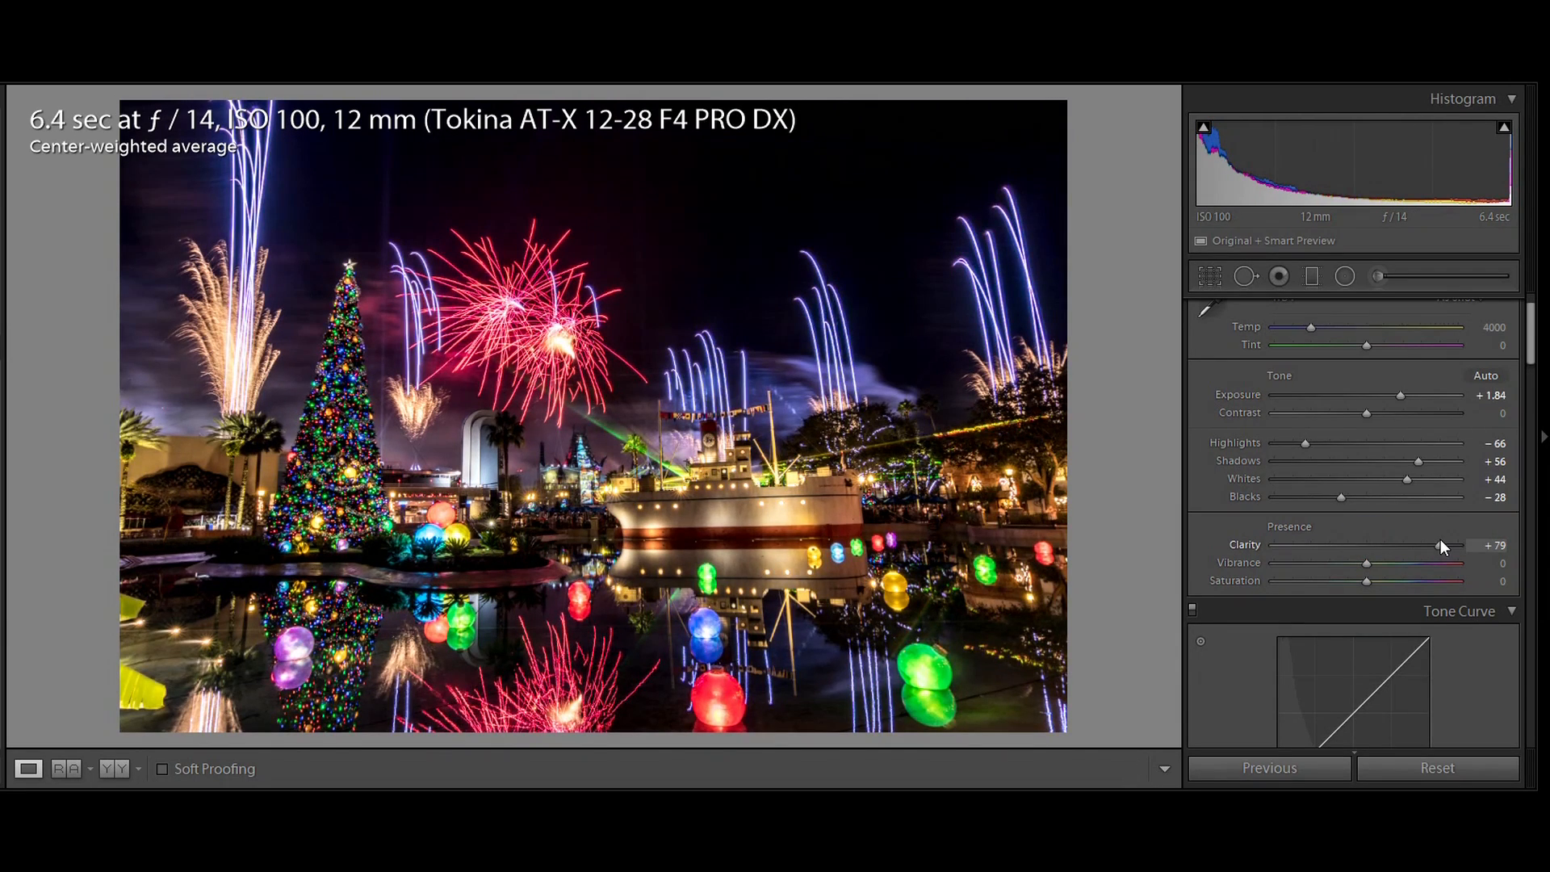
pyautogui.moveTo(1441, 539); pyautogui.dragTo(1368, 542)
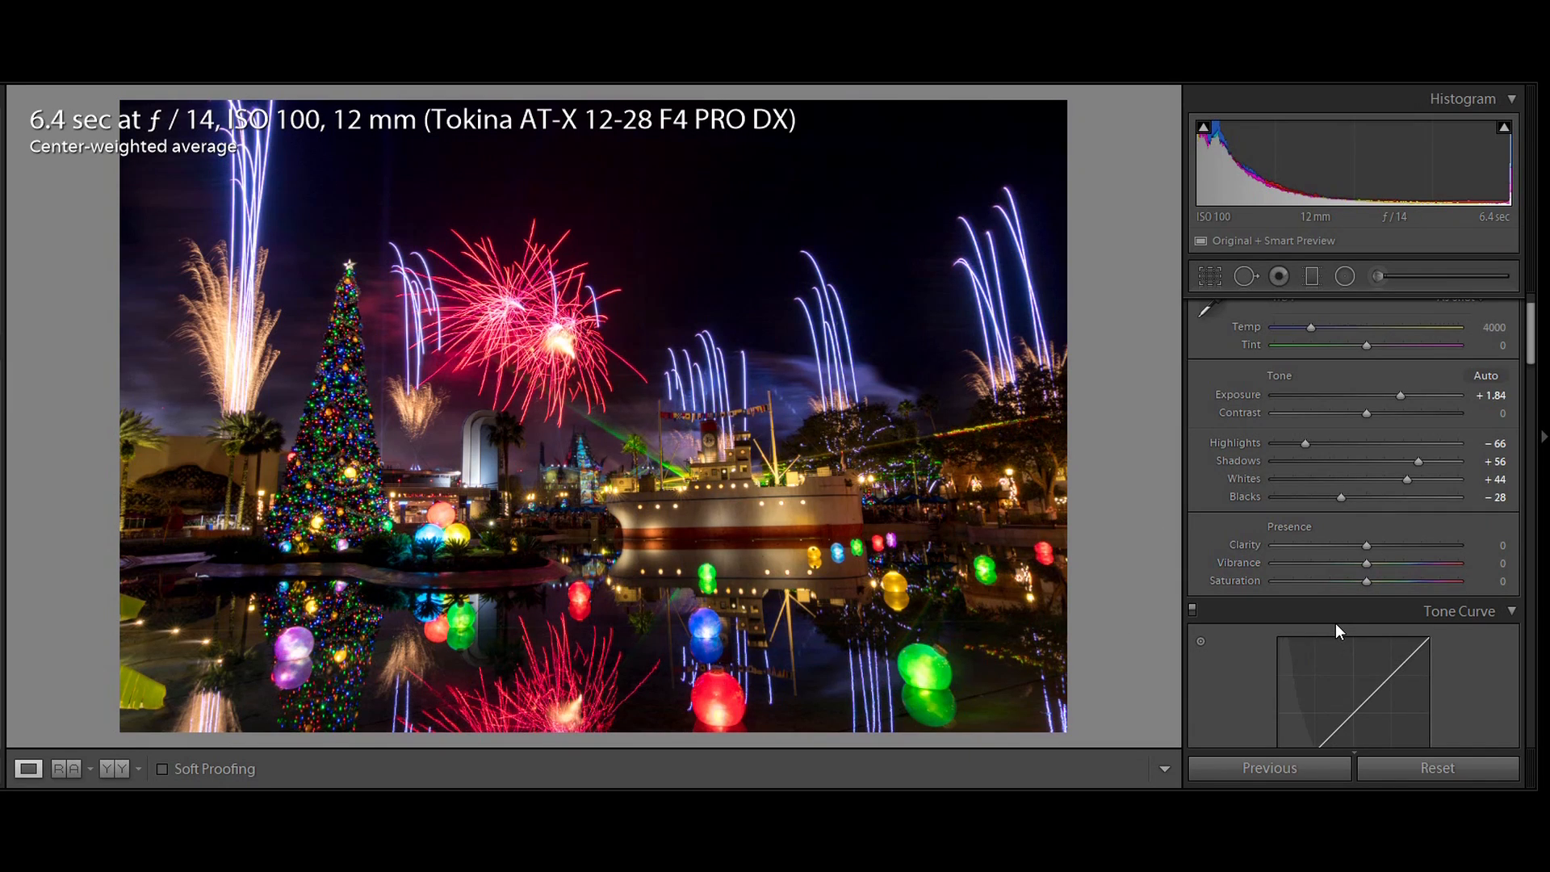
# Collapse the Tone Curve section above the HSL settings.
pyautogui.moveTo(1530, 335); pyautogui.dragTo(1534, 380)
pyautogui.click(1511, 343)
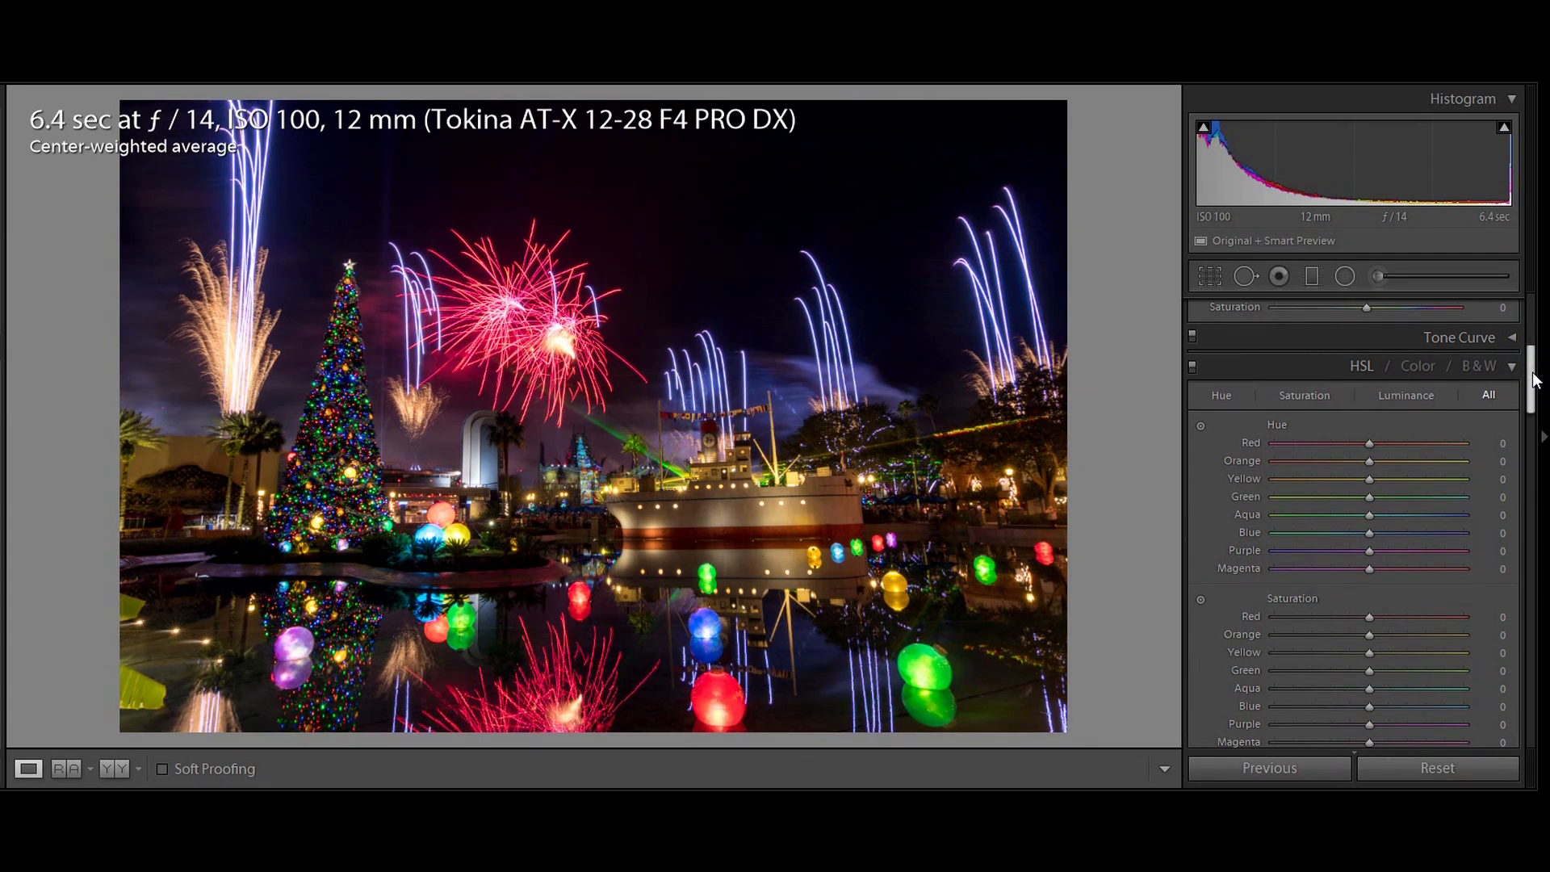
pyautogui.moveTo(1536, 380); pyautogui.dragTo(1536, 386)
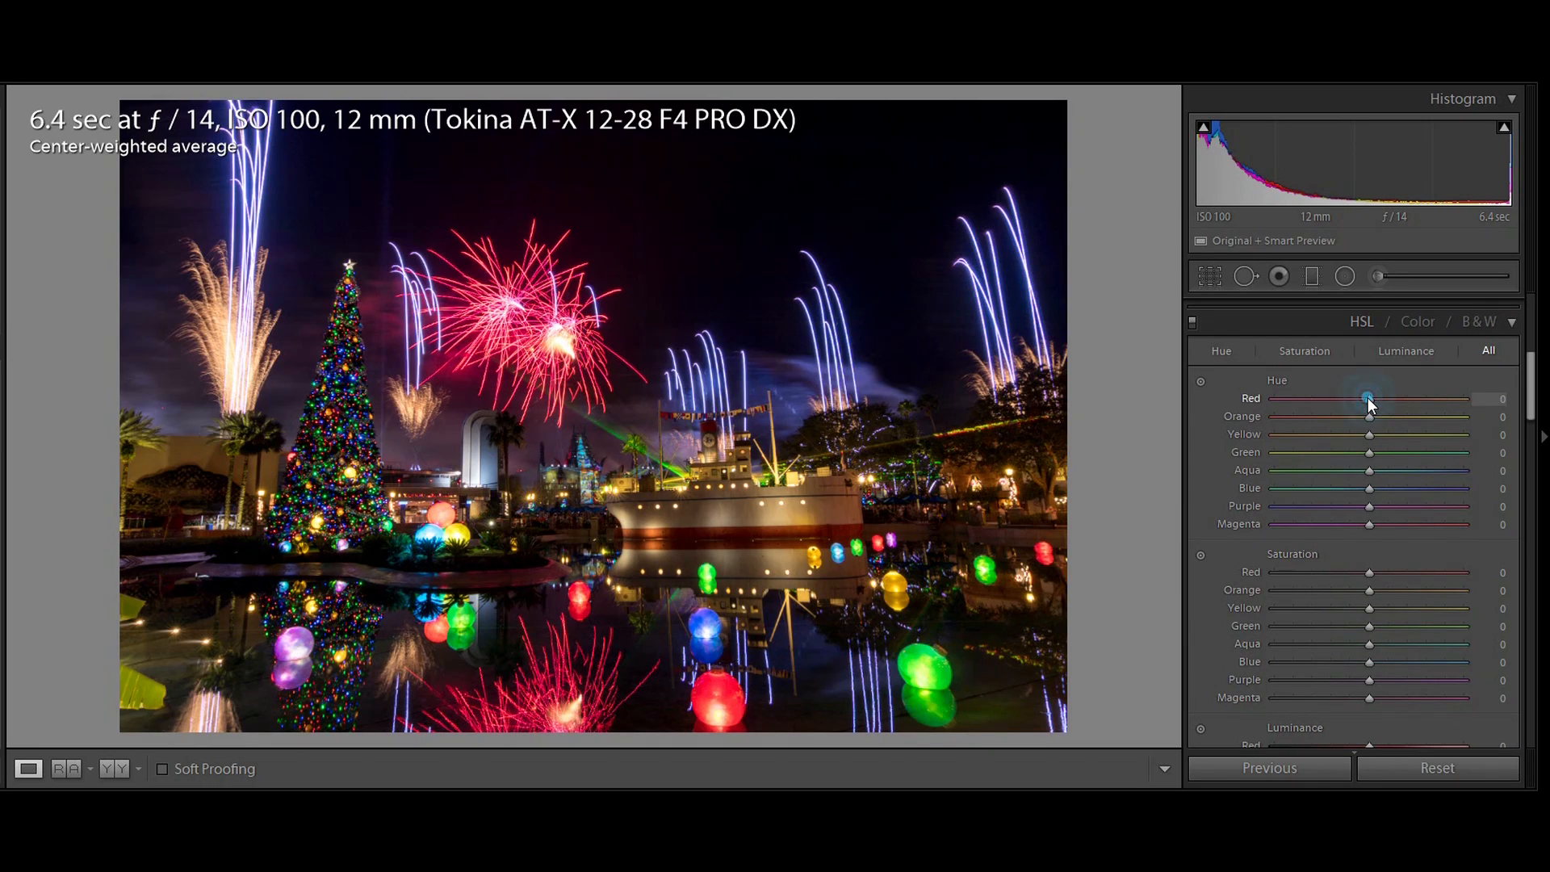
# Try the Red hue at -99 and +100, and return it to 0.
pyautogui.moveTo(1368, 397); pyautogui.dragTo(1274, 400)
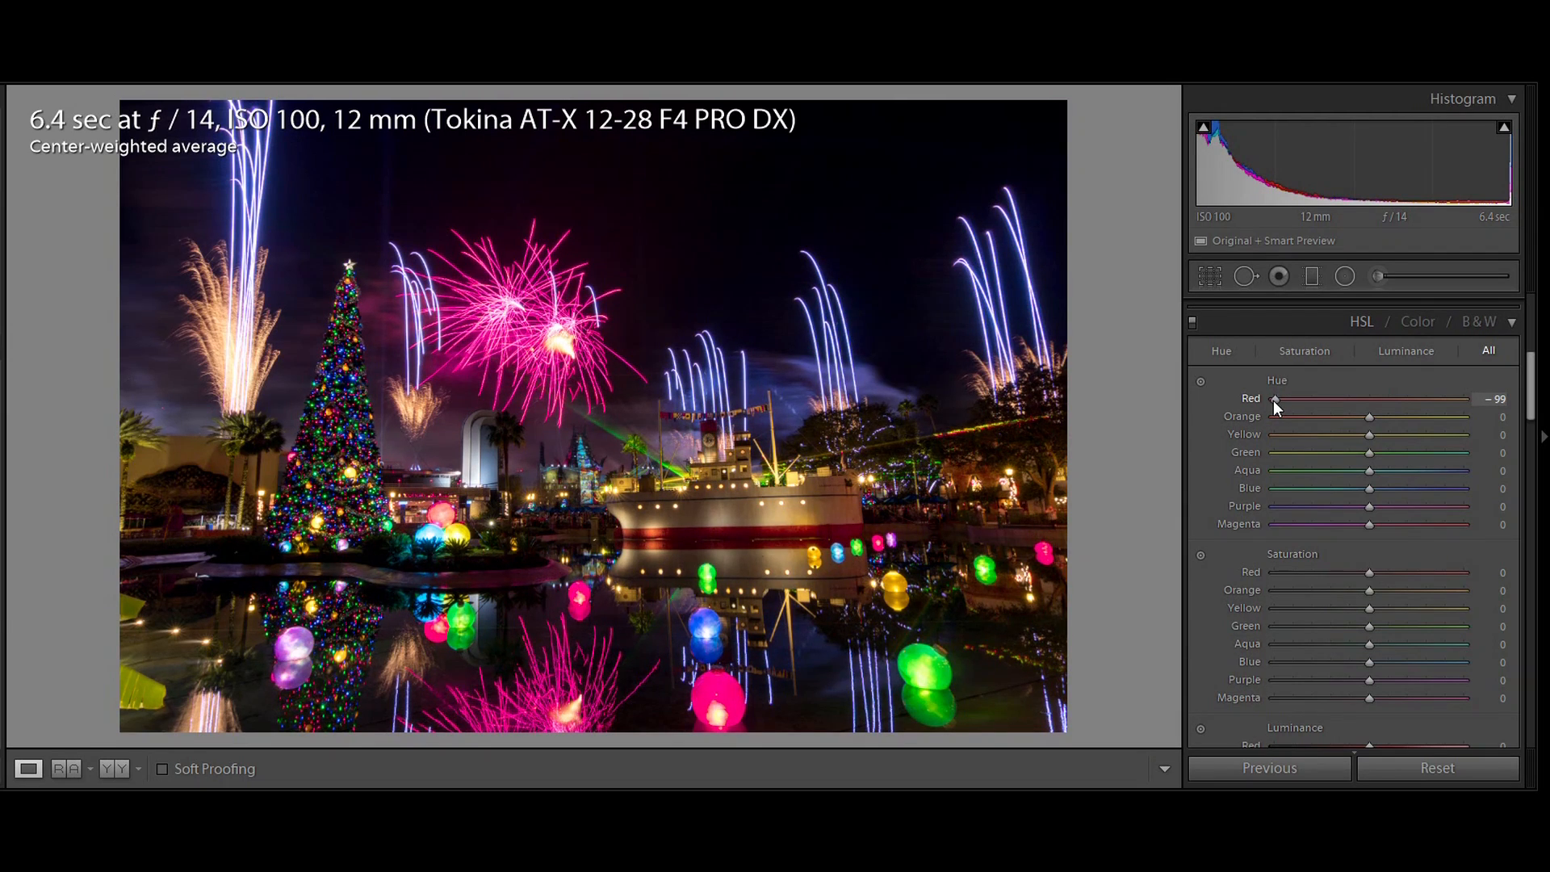
pyautogui.moveTo(1274, 401); pyautogui.dragTo(1519, 406)
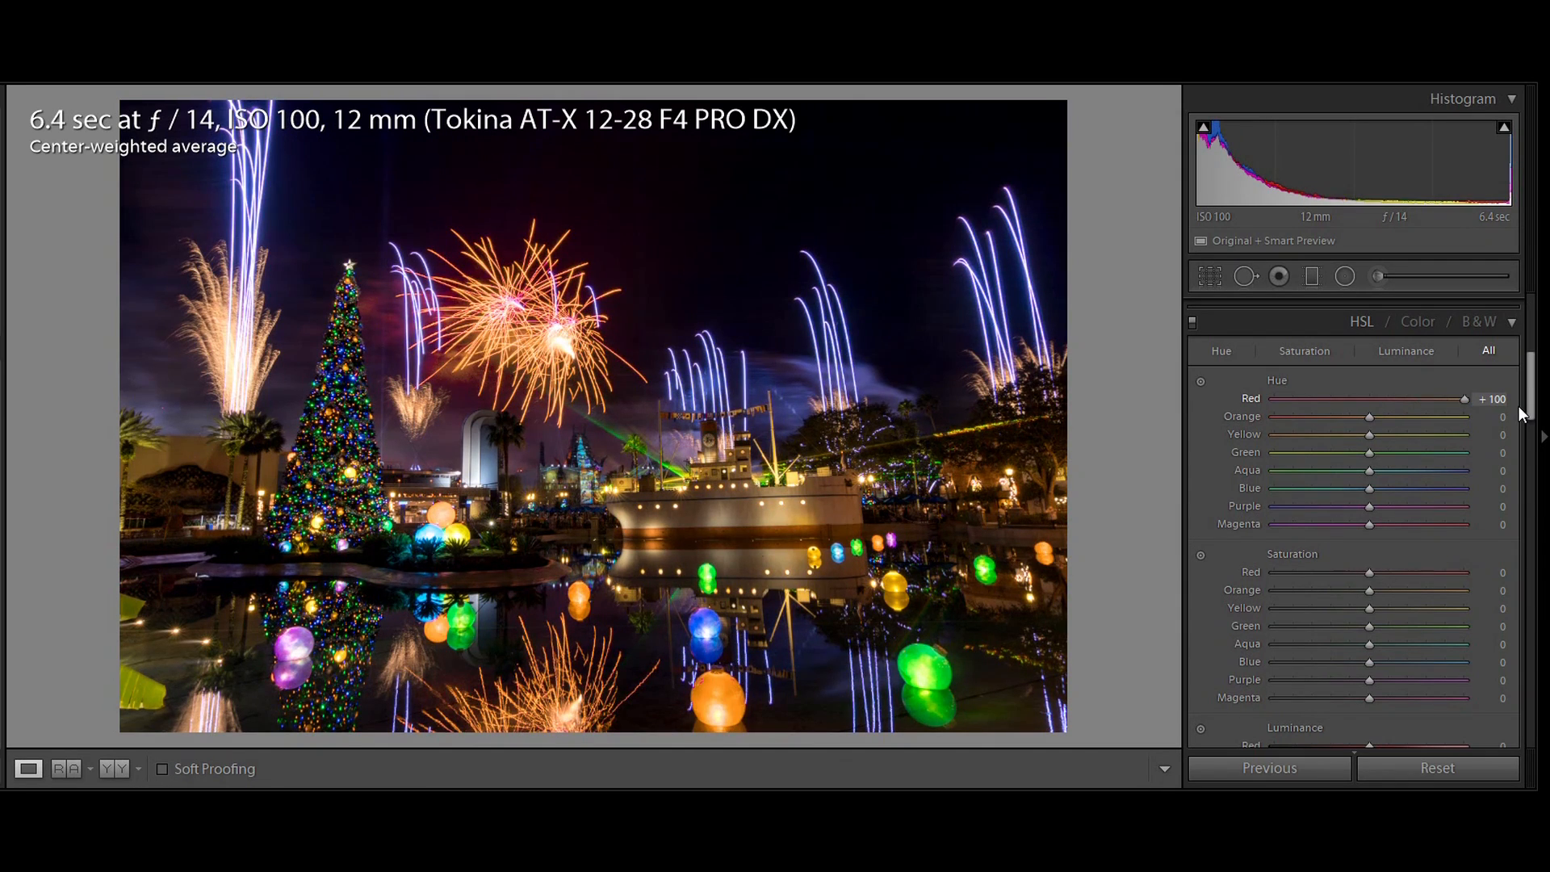
pyautogui.moveTo(1465, 399); pyautogui.dragTo(1371, 400)
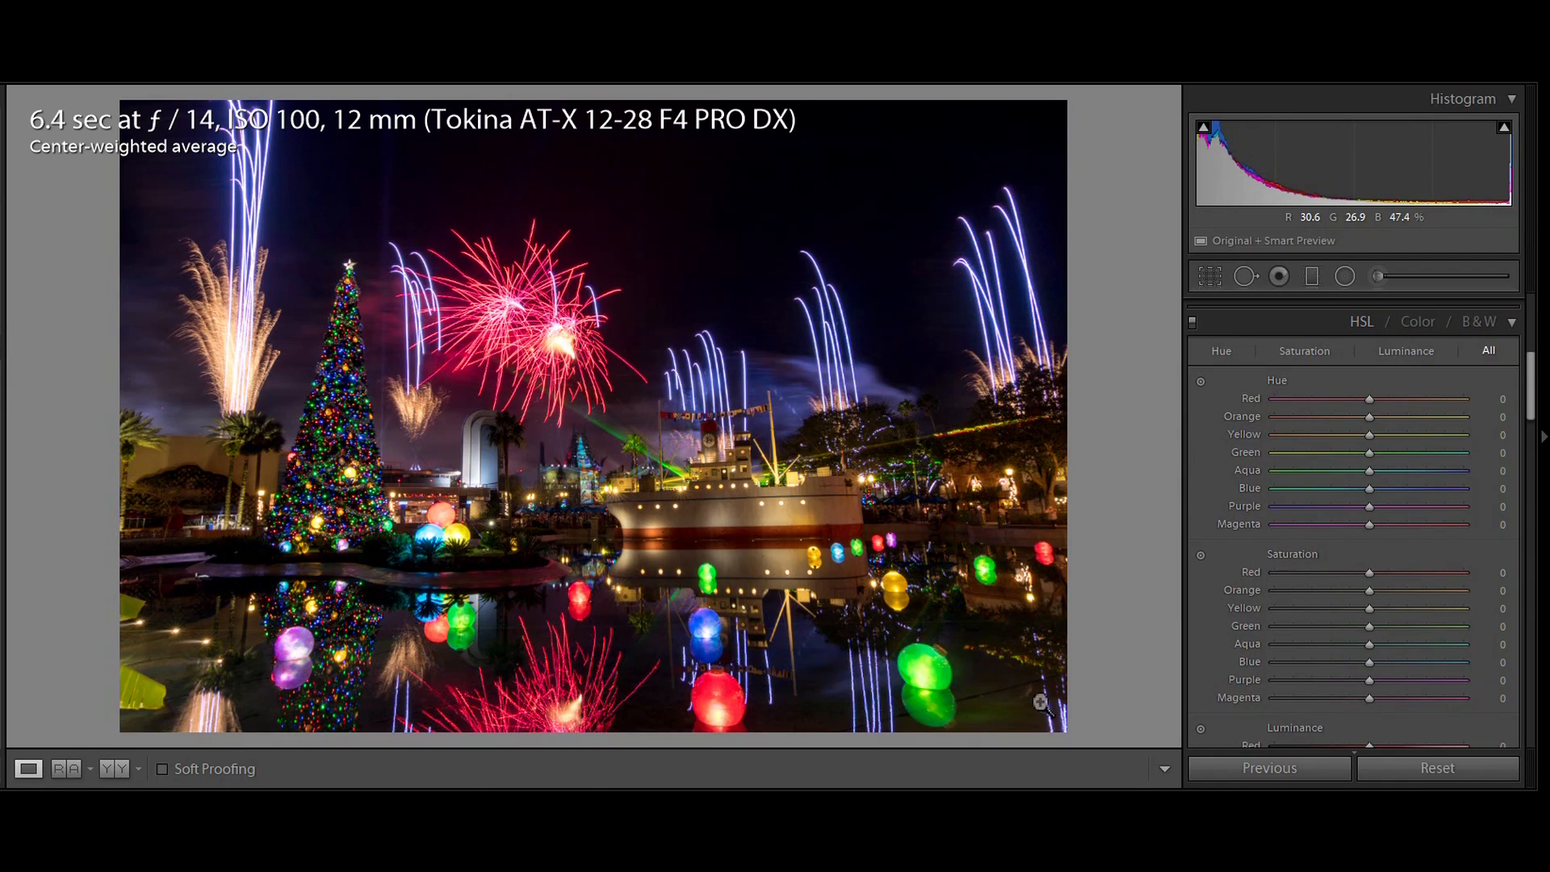
# Raise the Blue saturation in the HSL settings to +33.
pyautogui.moveTo(1532, 401); pyautogui.dragTo(1532, 438)
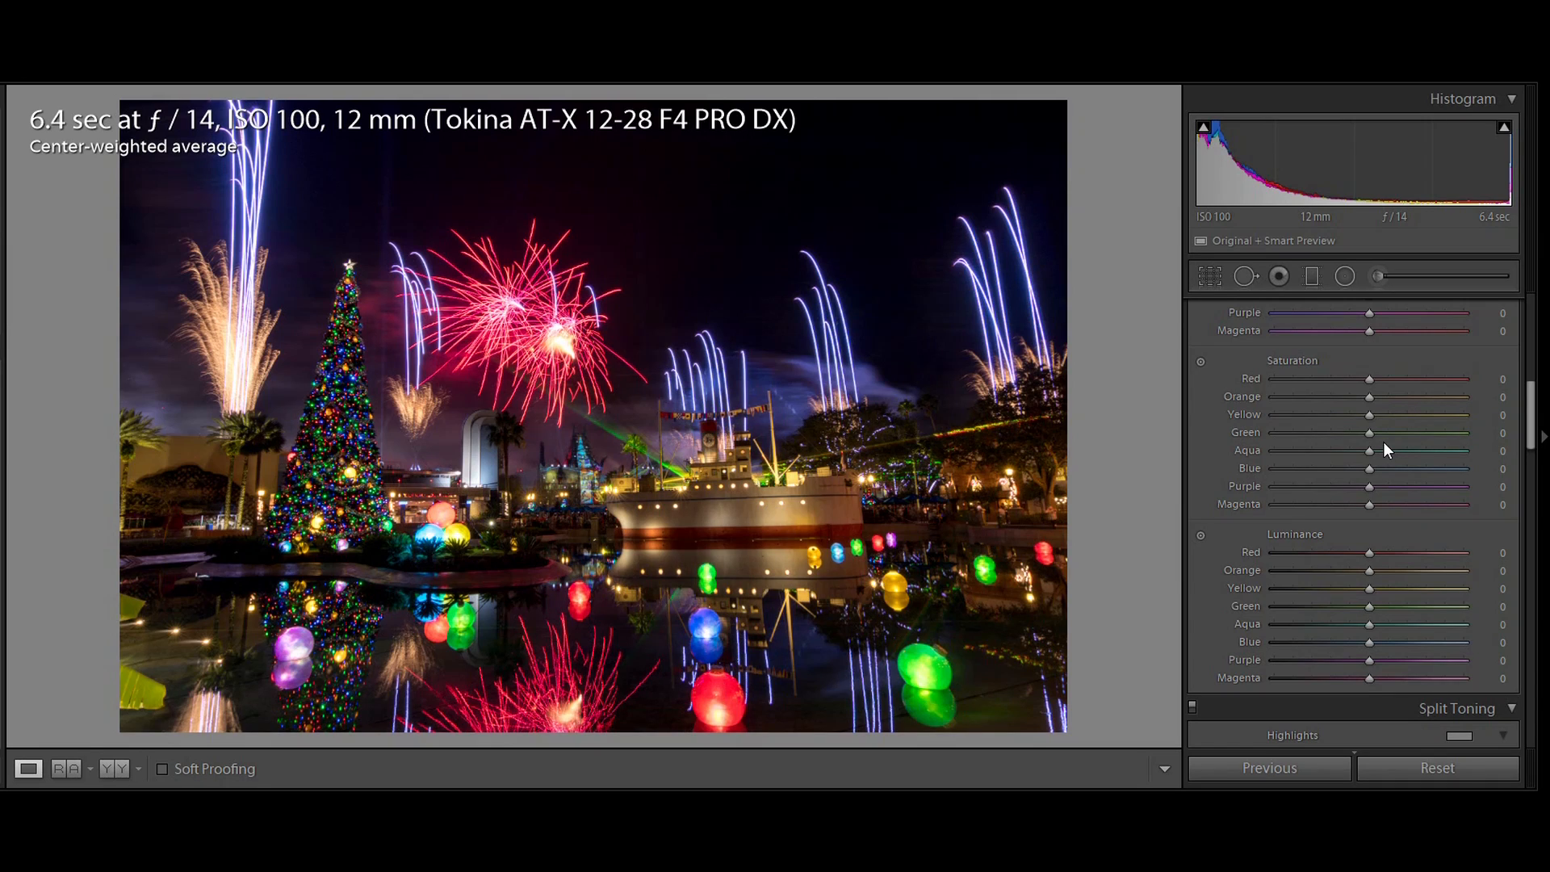
pyautogui.click(1370, 468)
pyautogui.moveTo(1370, 469); pyautogui.dragTo(1403, 472)
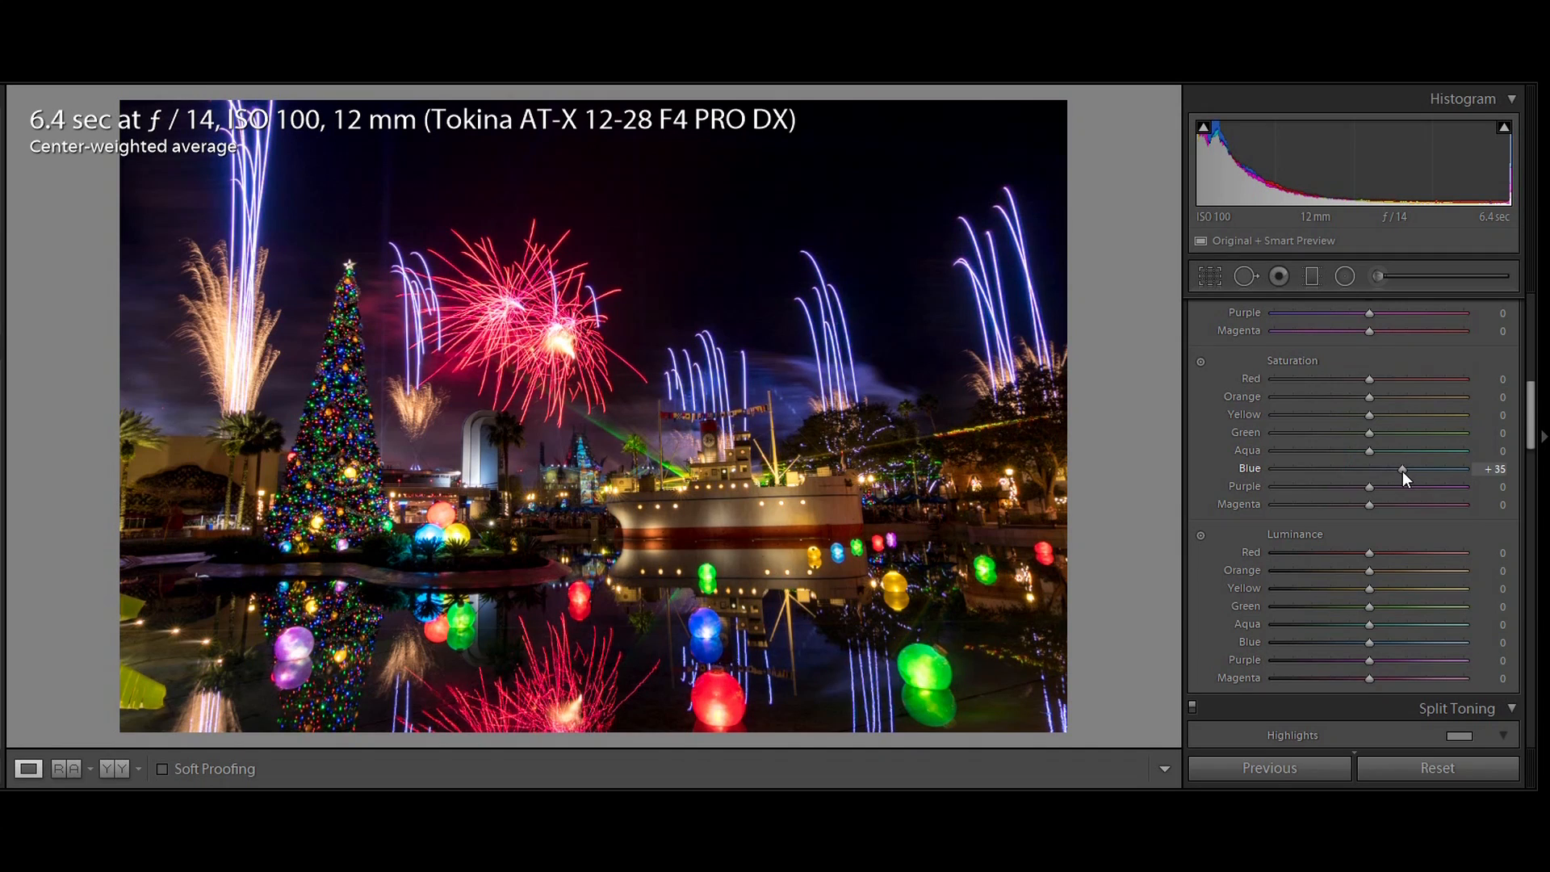
pyautogui.moveTo(1403, 472); pyautogui.dragTo(1400, 472)
# Try Luminance values of -45 for Orange, +48 for Yellow, -38 for Aqua and -42 for Blue, and reset the whole Luminance group.
pyautogui.moveTo(1532, 410); pyautogui.dragTo(1533, 453)
pyautogui.moveTo(1368, 481); pyautogui.dragTo(1436, 486)
pyautogui.click(1368, 484)
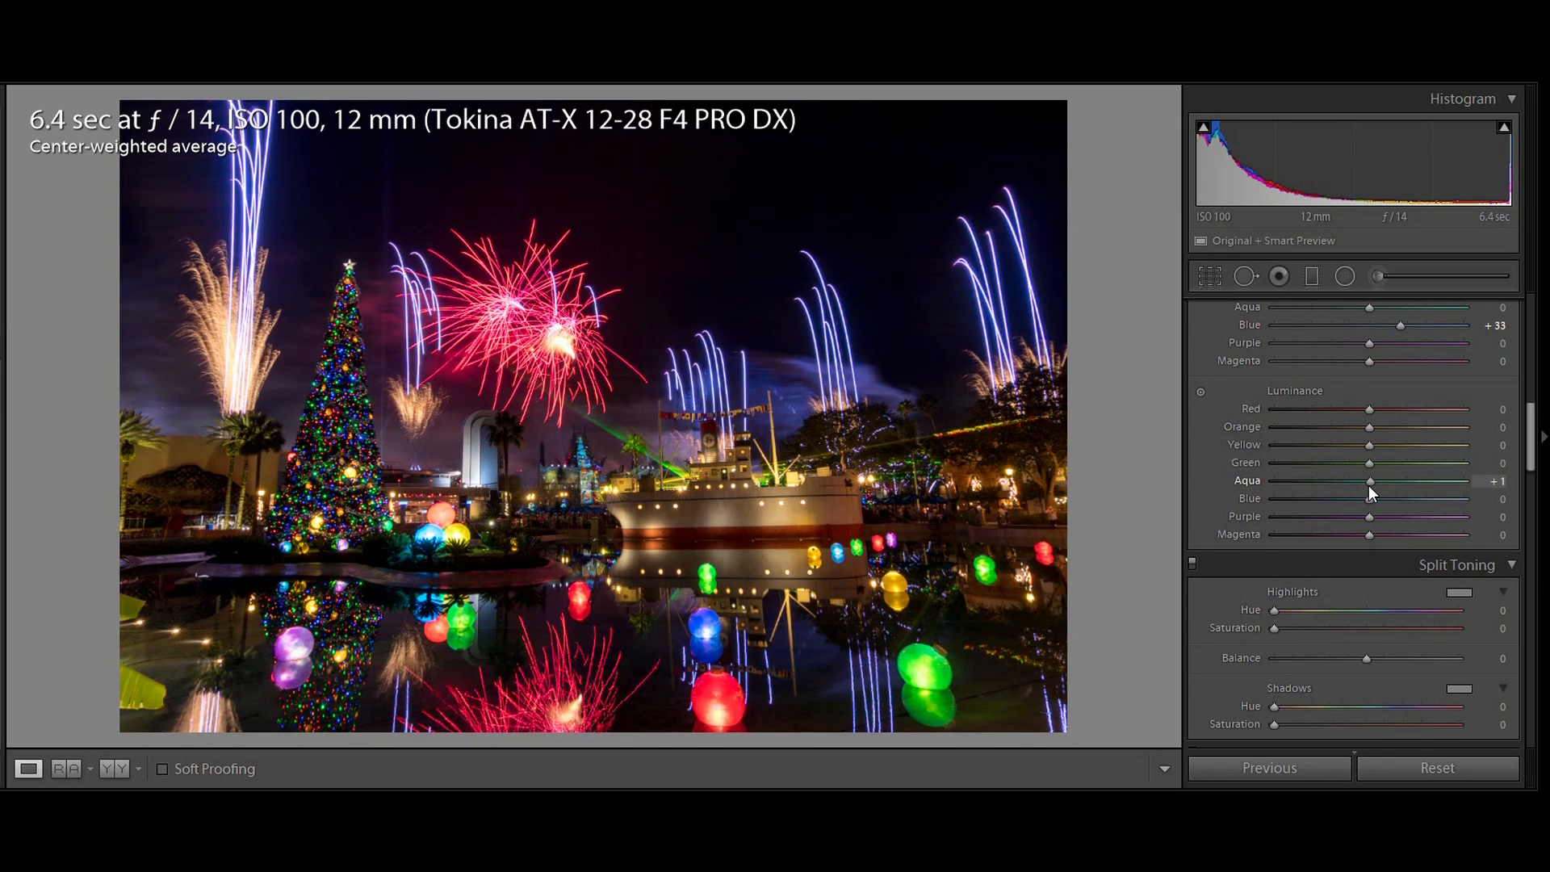
pyautogui.moveTo(1369, 486)
pyautogui.mouseDown()
pyautogui.moveTo(1396, 485)
pyautogui.moveTo(1372, 489)
pyautogui.mouseUp()
pyautogui.doubleClick(1297, 391)
pyautogui.click(1324, 426)
pyautogui.click(1416, 445)
pyautogui.click(1331, 483)
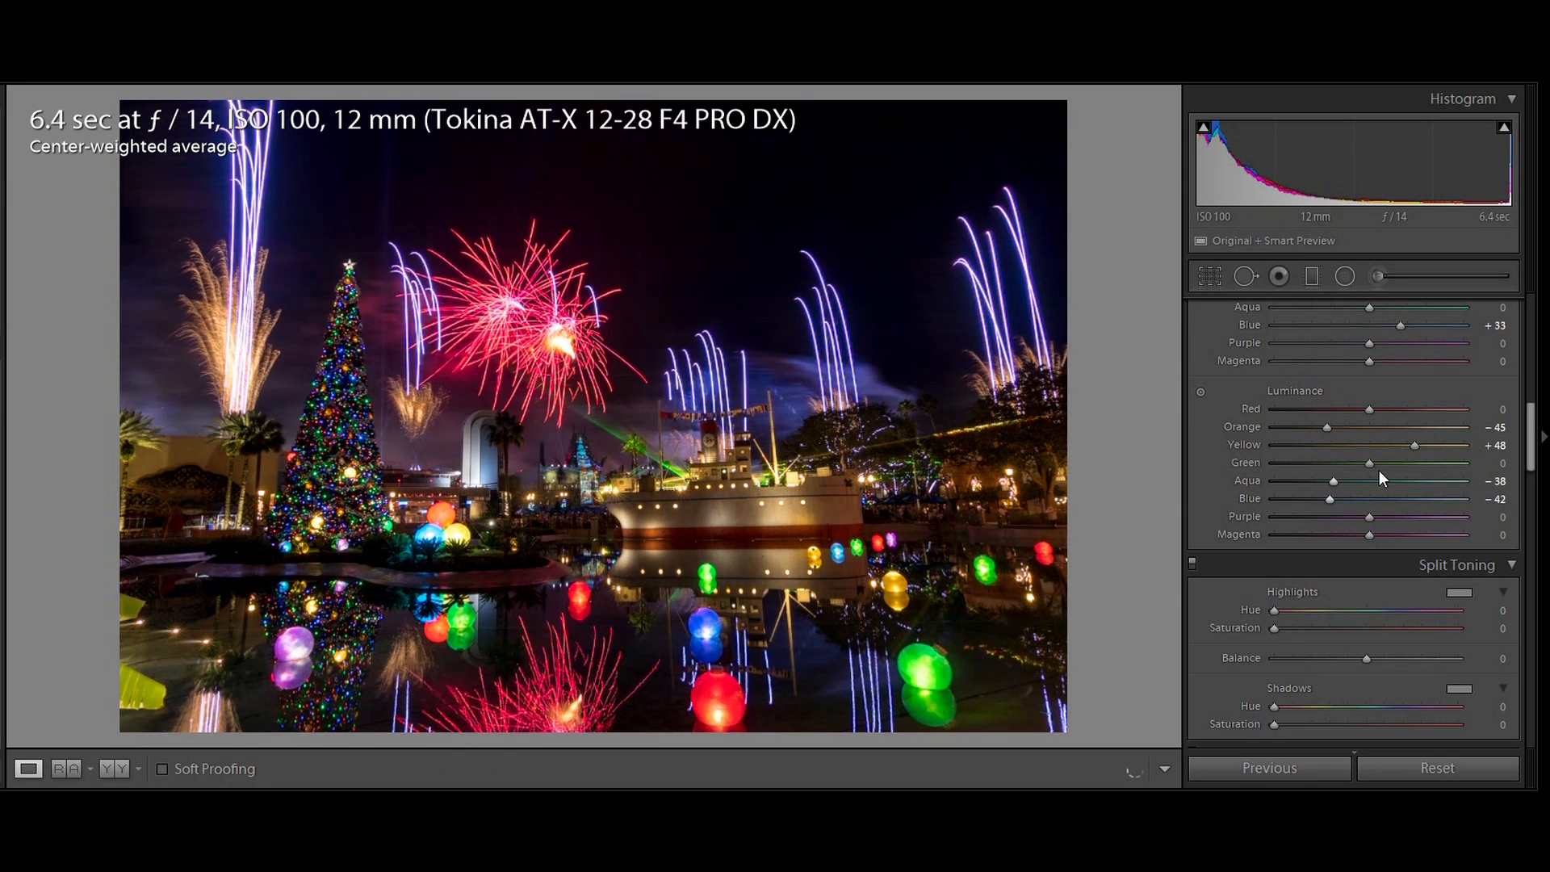
pyautogui.doubleClick(1301, 394)
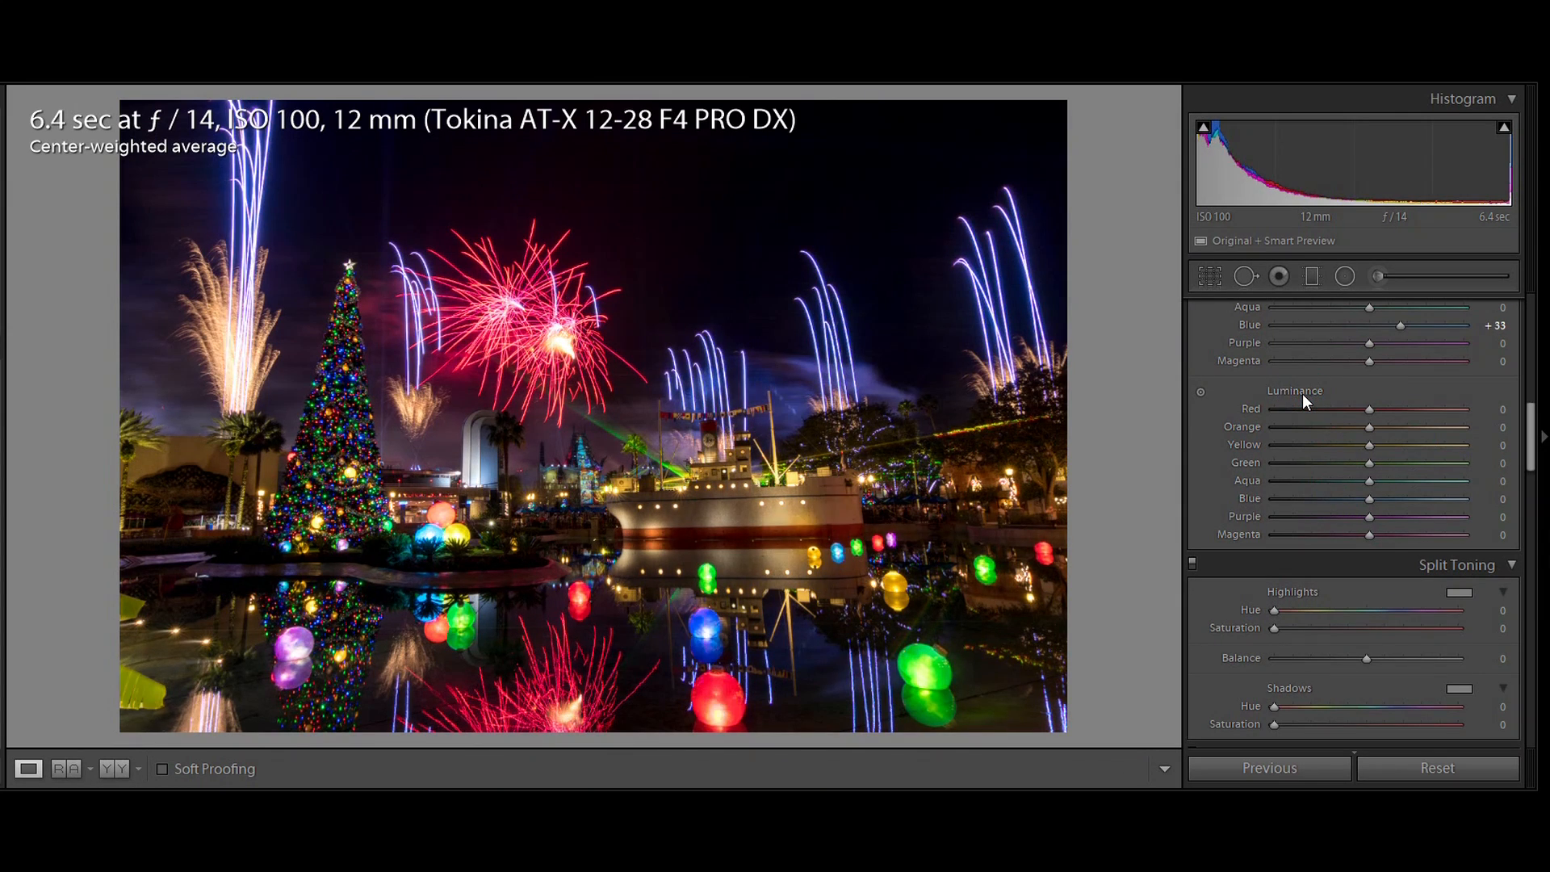
# Adjust the saturation directly on the large green lantern in the water with the targeted adjustment tool.
pyautogui.moveTo(1532, 460); pyautogui.dragTo(1531, 434)
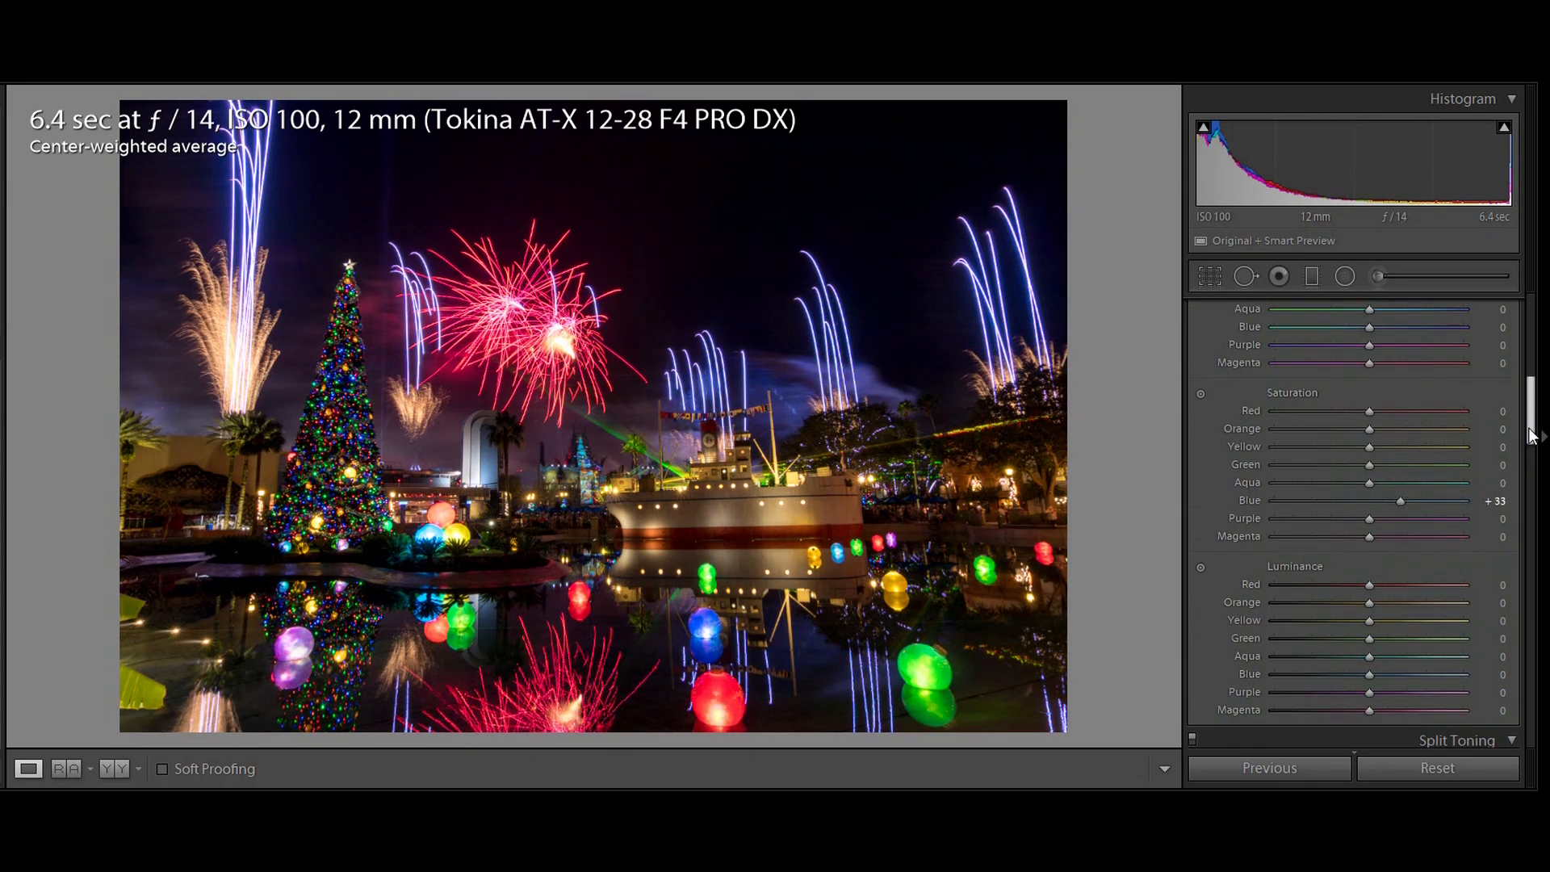
pyautogui.click(1200, 395)
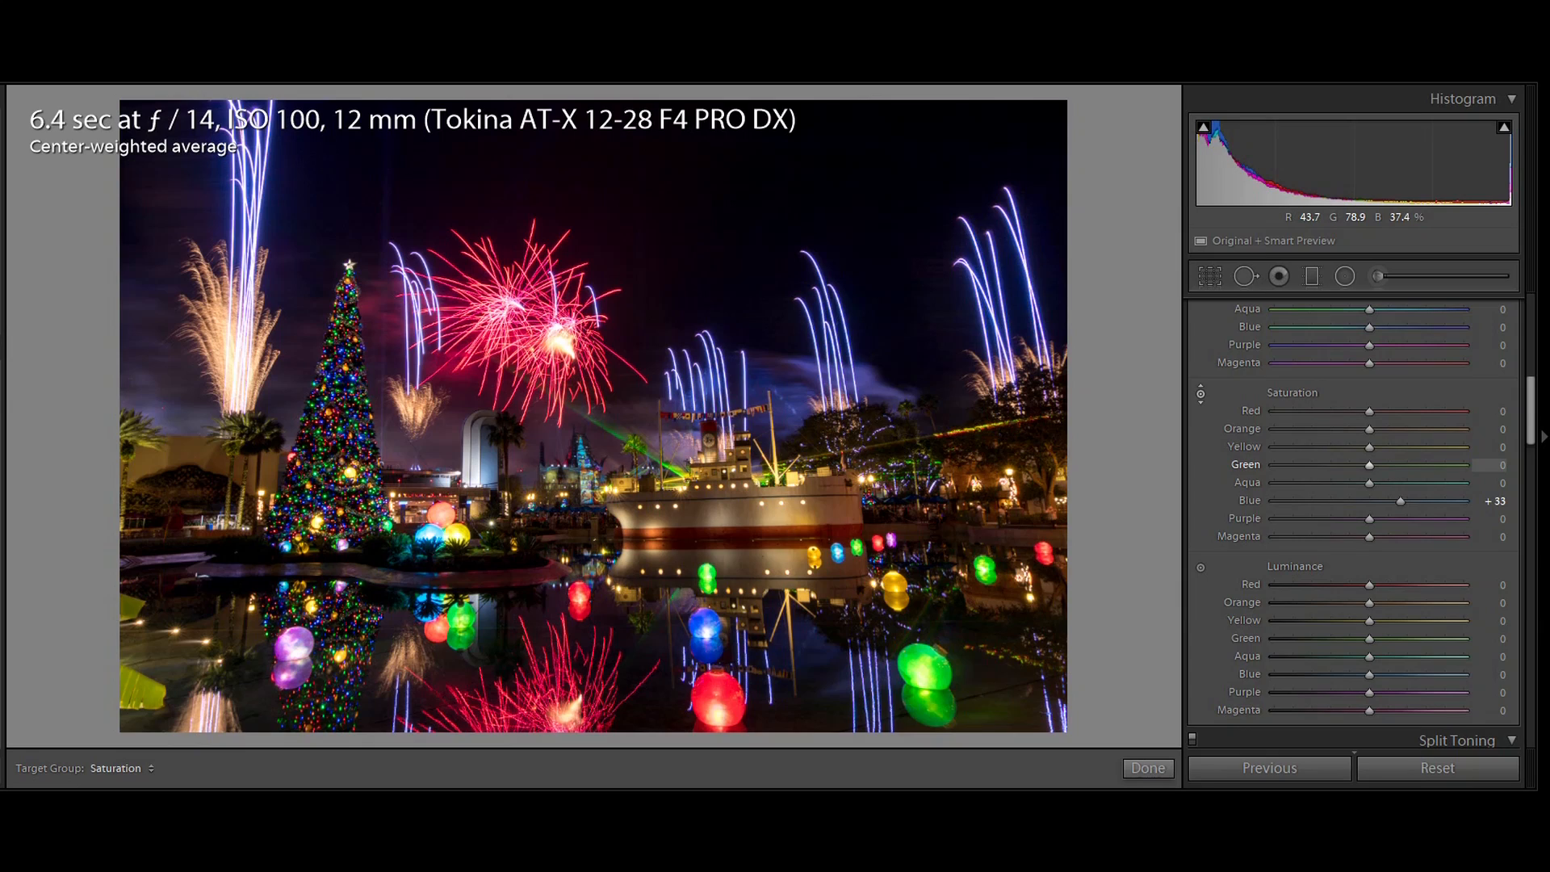
pyautogui.moveTo(925, 669)
pyautogui.mouseDown()
pyautogui.moveTo(925, 633)
pyautogui.moveTo(924, 655)
pyautogui.mouseUp()
# Set the Sharpening Amount to 89 and Masking to 82, and the Luminance noise reduction to 20.
pyautogui.moveTo(1531, 416); pyautogui.dragTo(1526, 466)
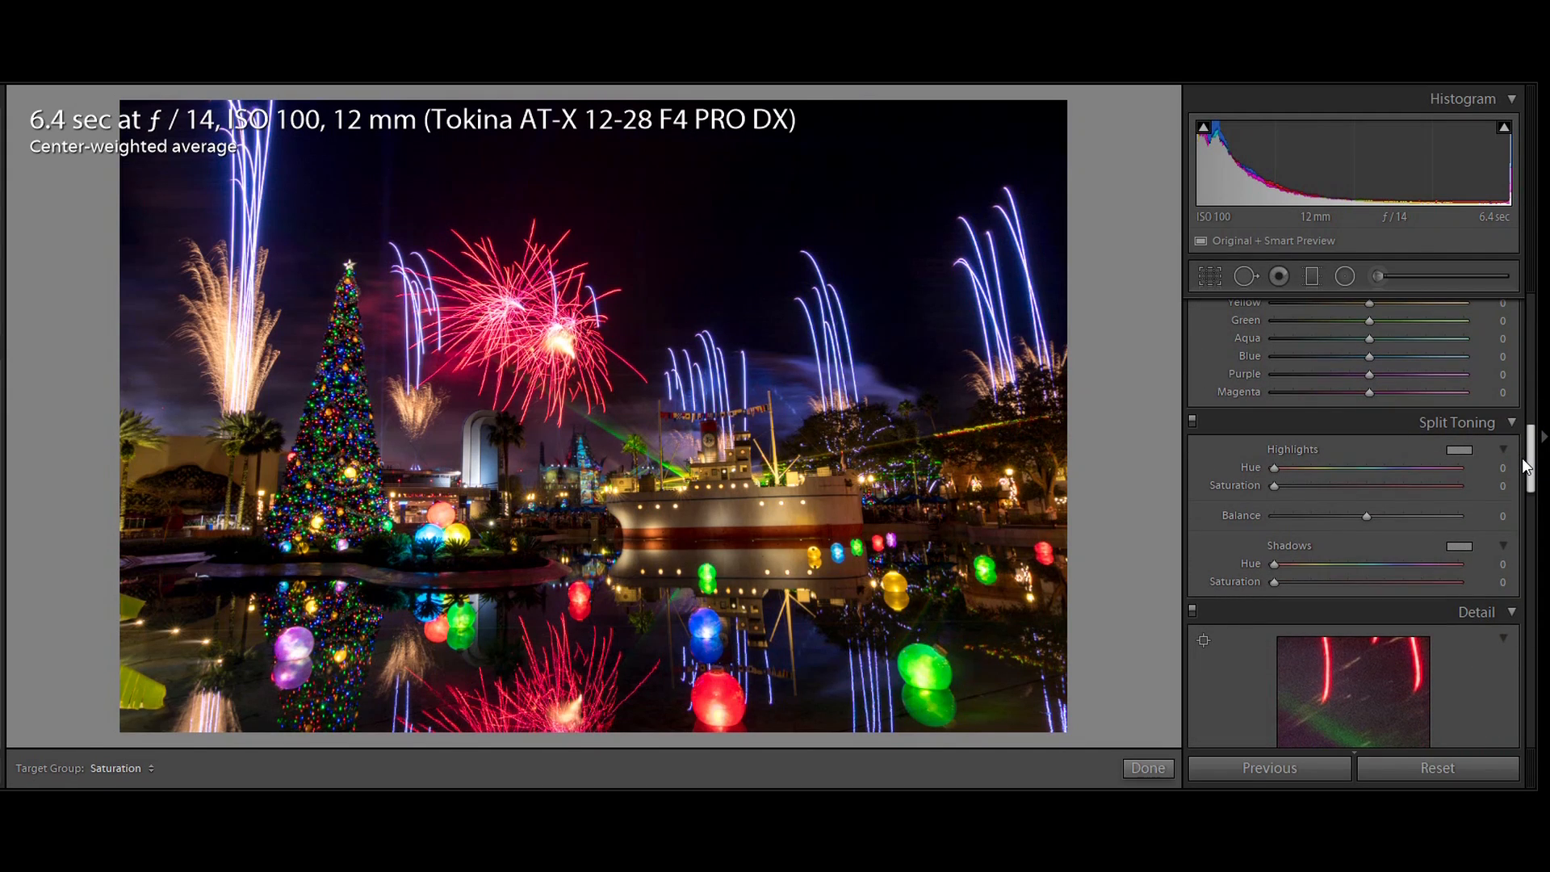
pyautogui.moveTo(1525, 460); pyautogui.dragTo(1517, 496)
pyautogui.click(1384, 602)
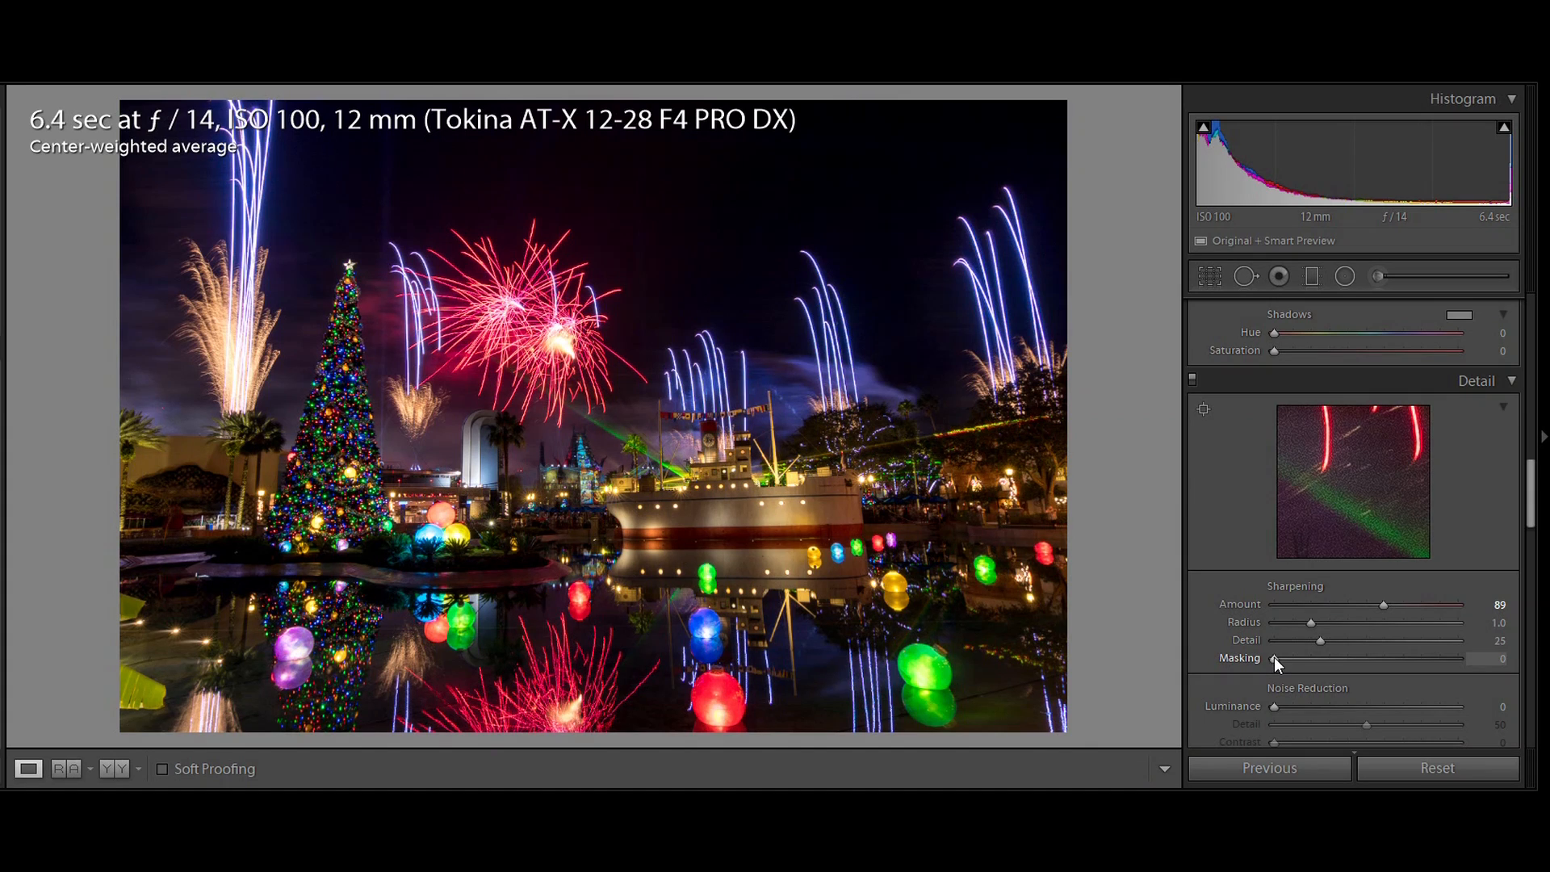
pyautogui.moveTo(1274, 657); pyautogui.dragTo(1356, 657)
pyautogui.moveTo(1329, 657); pyautogui.dragTo(1430, 662)
pyautogui.moveTo(1530, 506); pyautogui.dragTo(1530, 530)
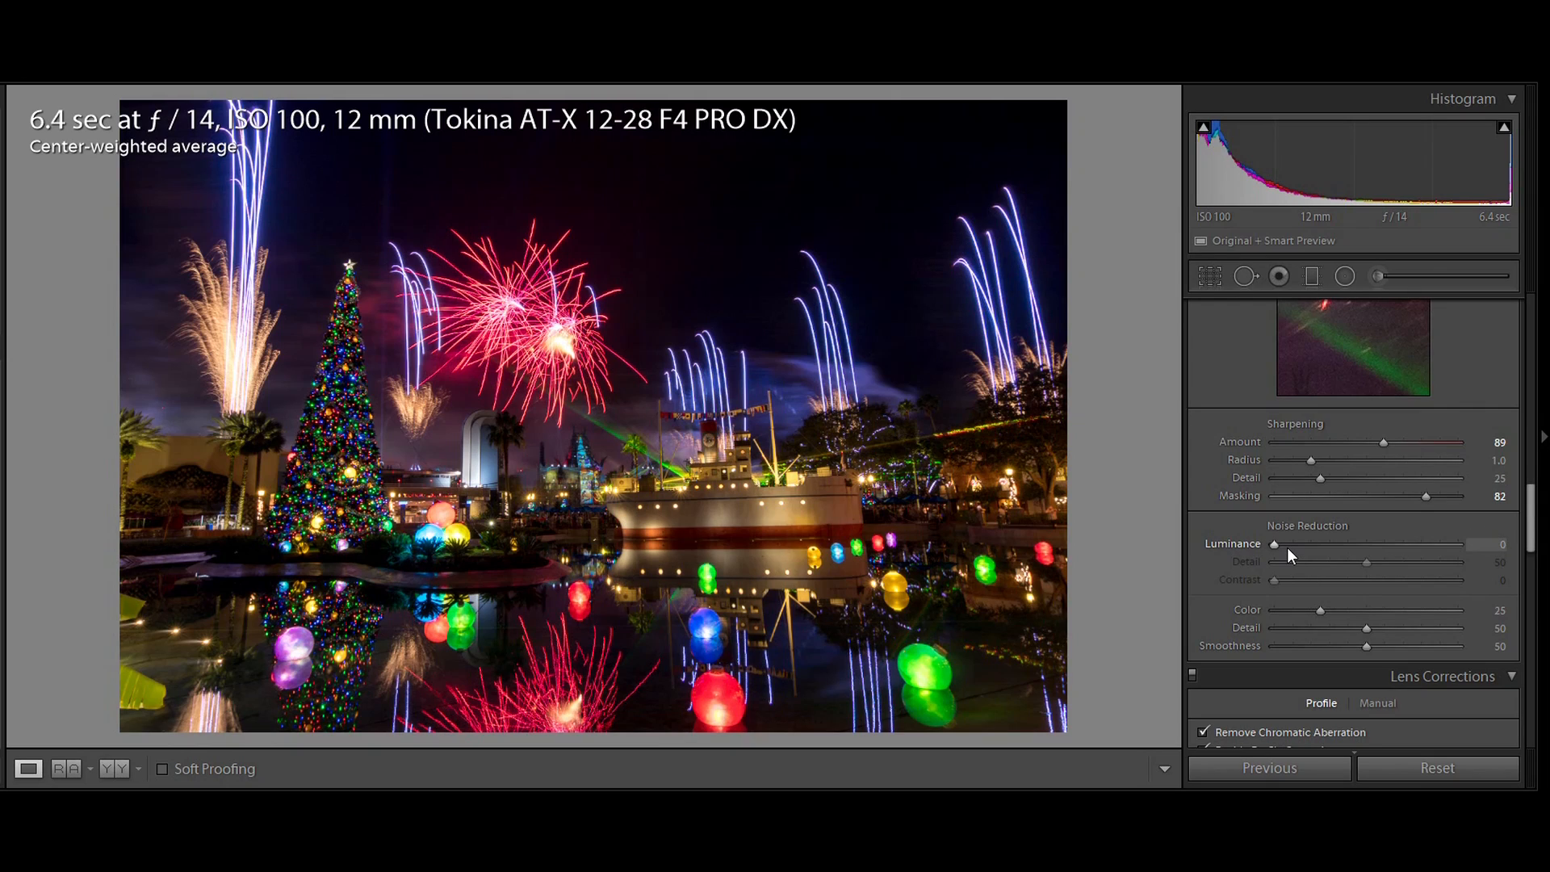
pyautogui.moveTo(1276, 546); pyautogui.dragTo(1304, 540)
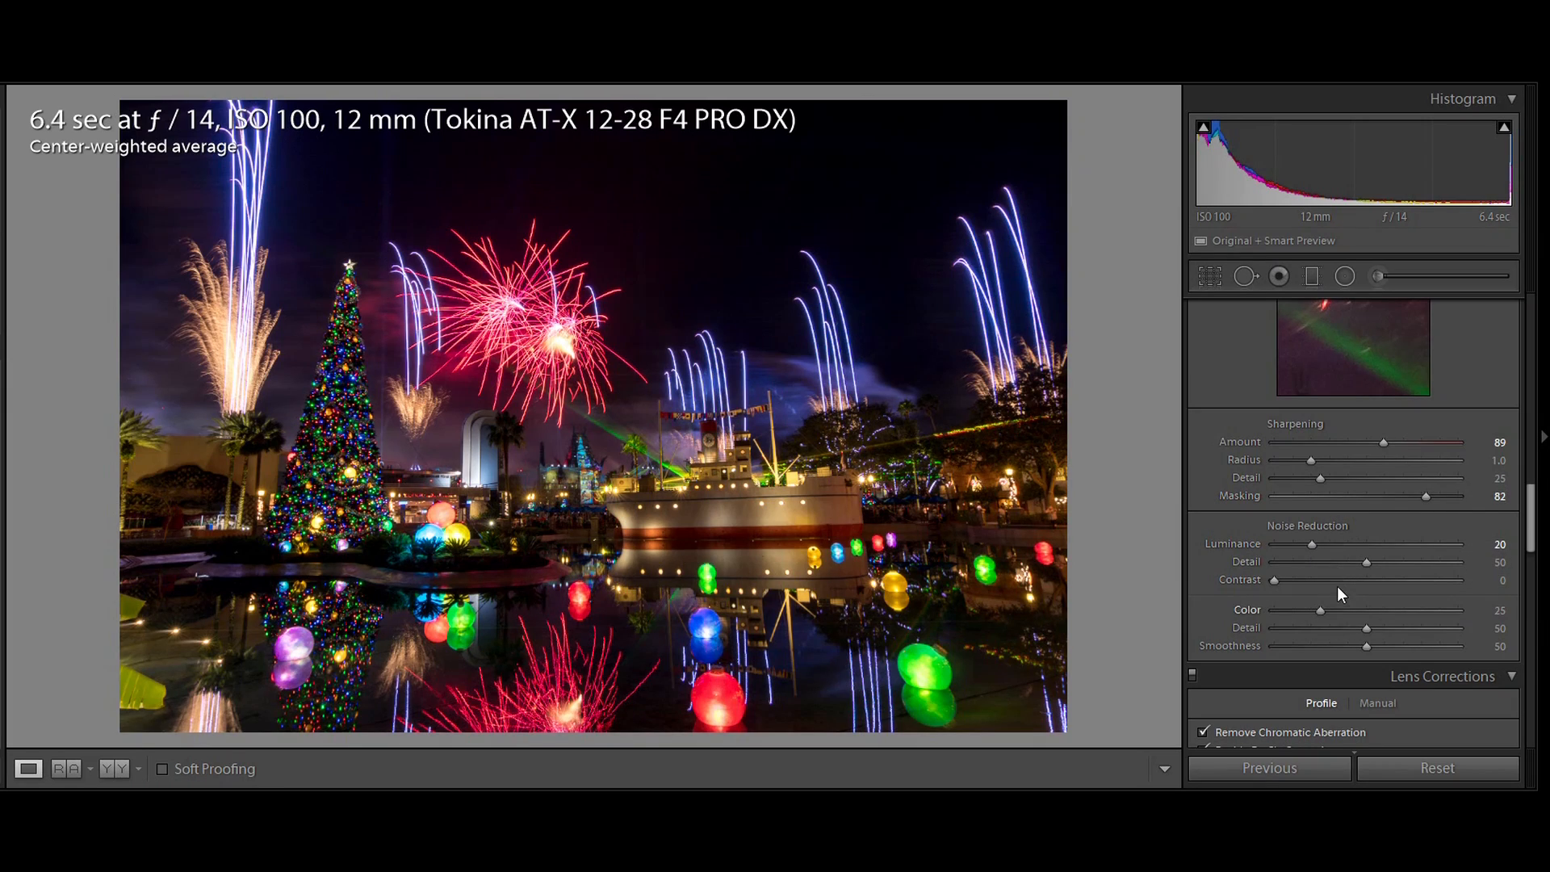
# Try cooler white balance temperatures of 3276, 3684 and 3582.
pyautogui.moveTo(1532, 493); pyautogui.dragTo(1538, 340)
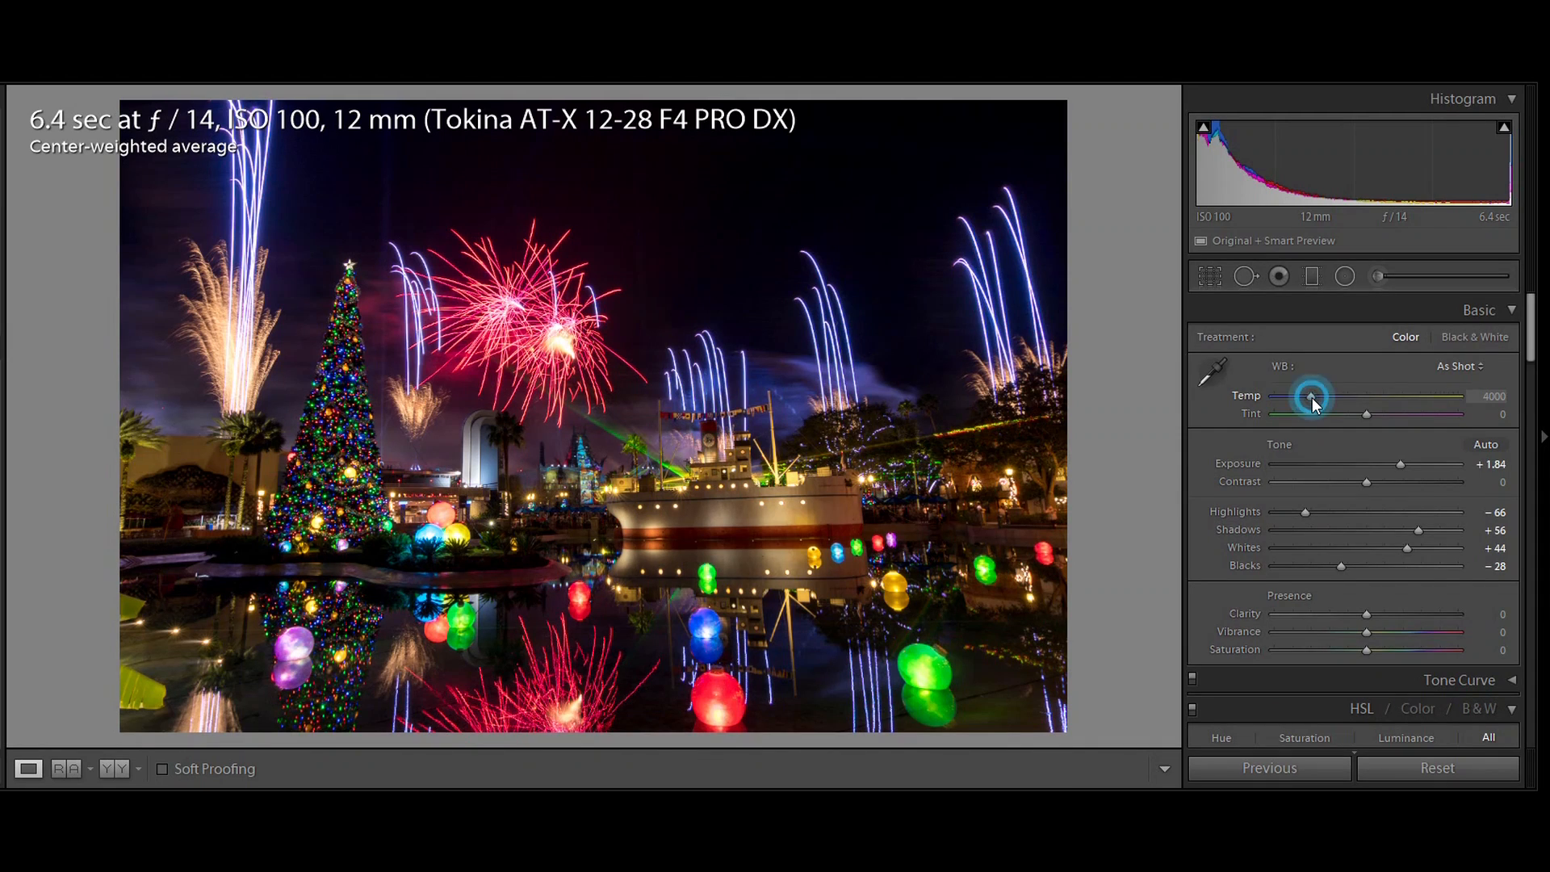
pyautogui.moveTo(1312, 397); pyautogui.dragTo(1299, 406)
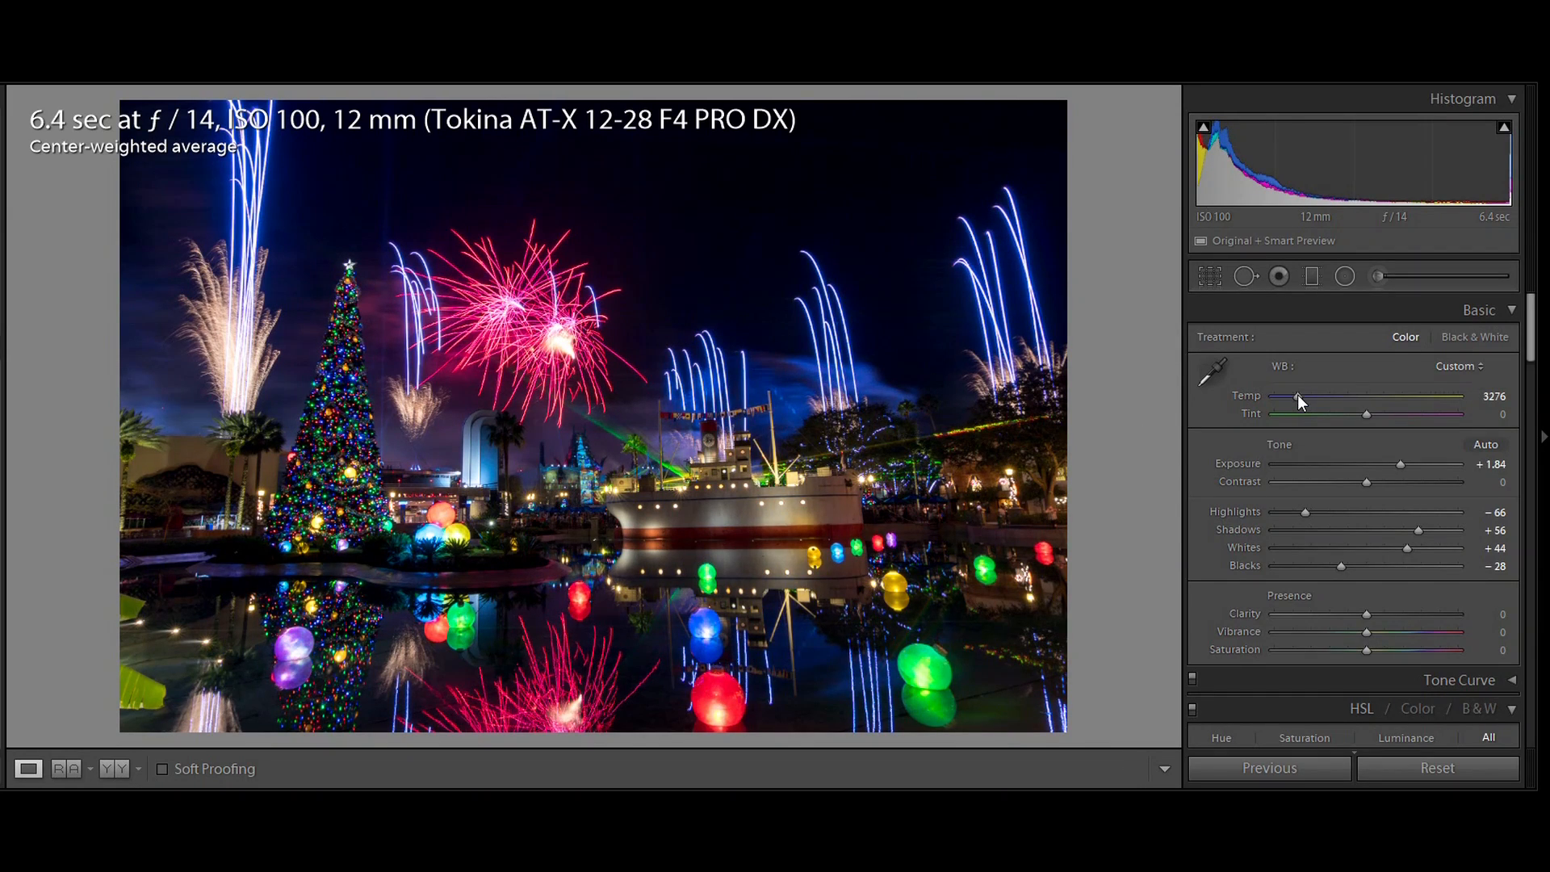
pyautogui.moveTo(1297, 396)
pyautogui.mouseDown()
pyautogui.moveTo(1345, 395)
pyautogui.moveTo(1308, 404)
pyautogui.mouseUp()
pyautogui.moveTo(1309, 405); pyautogui.dragTo(1305, 405)
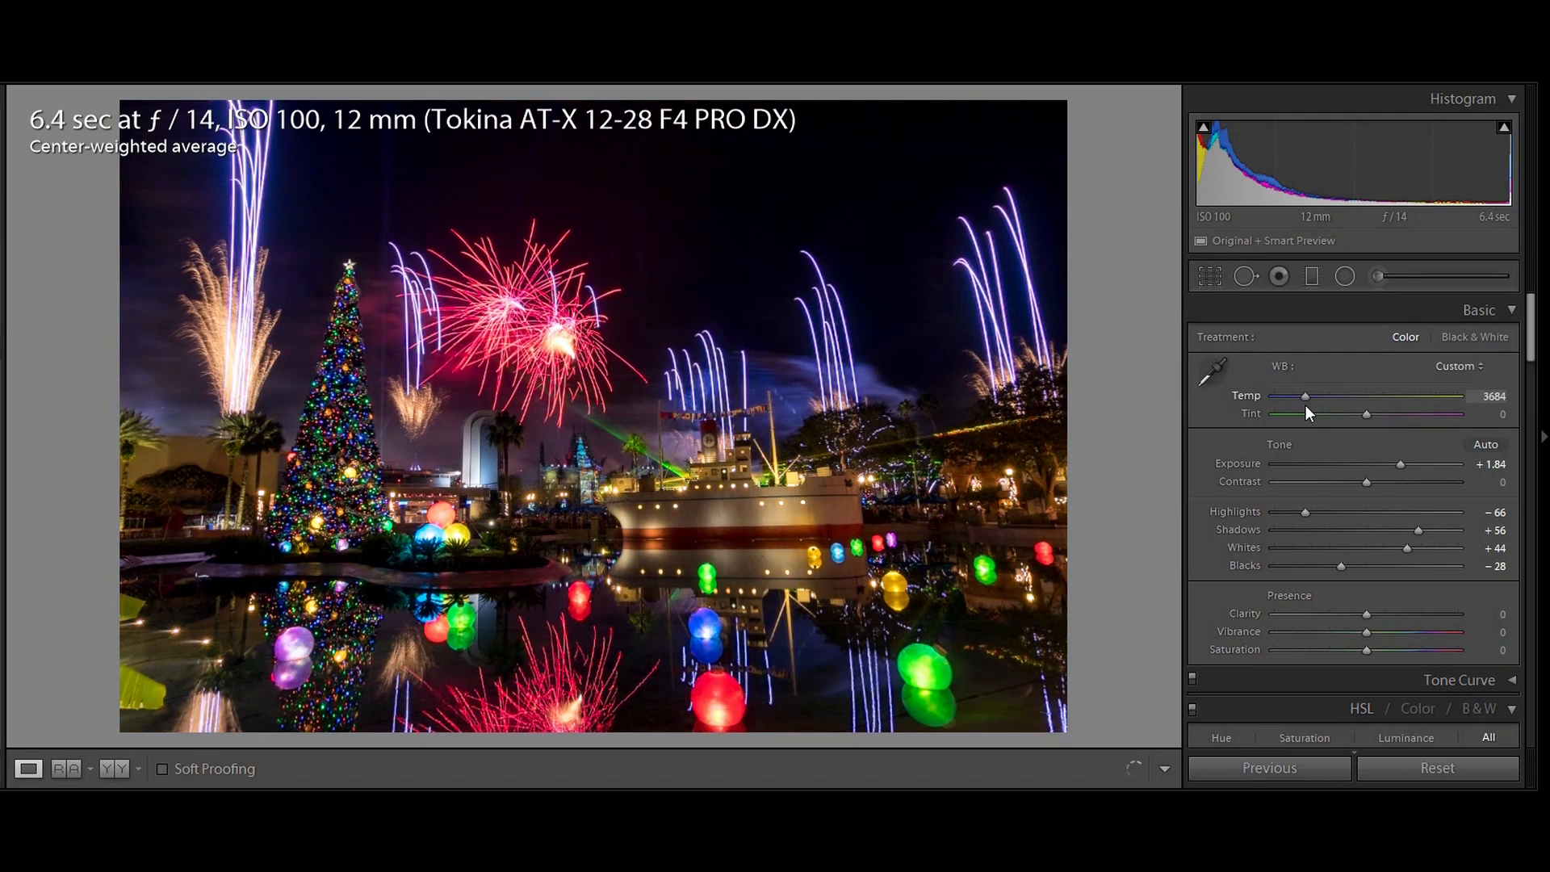
pyautogui.moveTo(1305, 405); pyautogui.dragTo(1304, 406)
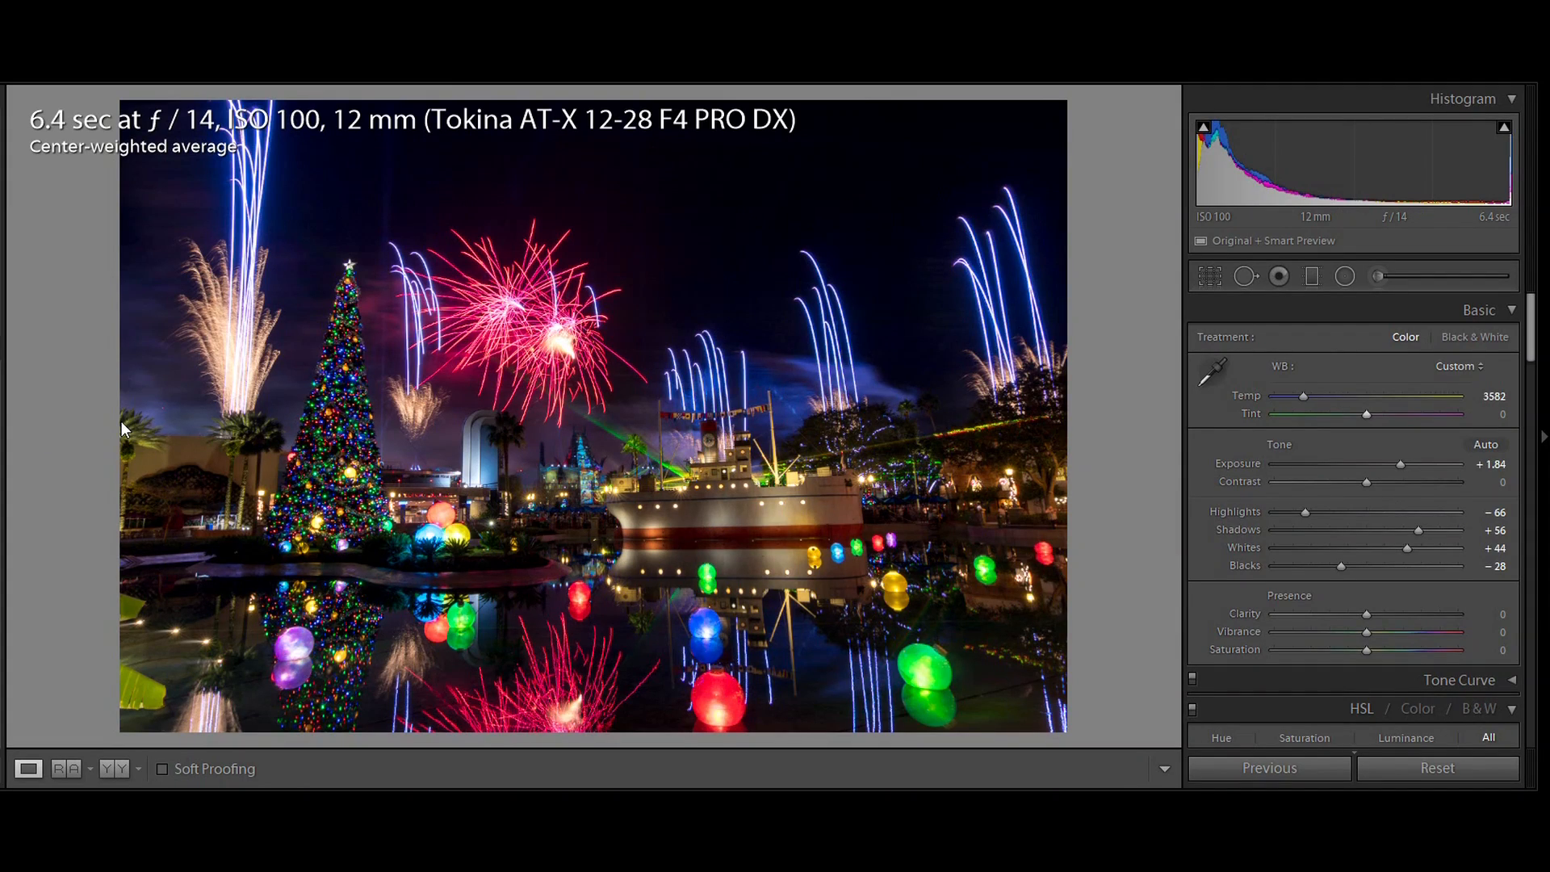
# Try sampling the white balance from the ship's hull and from the large green lantern.
pyautogui.click(1215, 374)
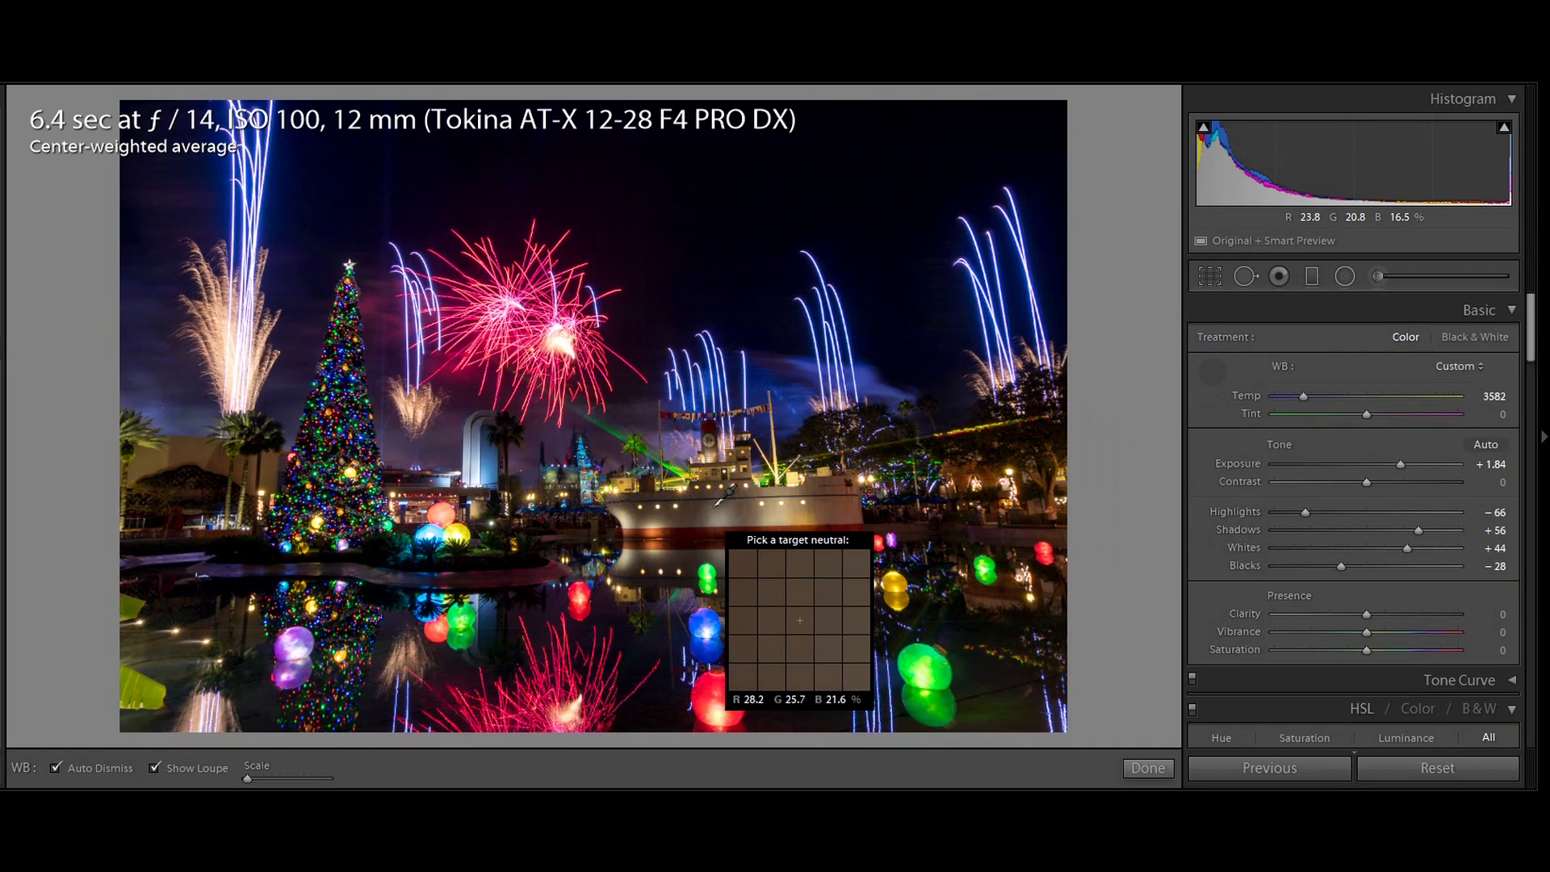
pyautogui.click(723, 500)
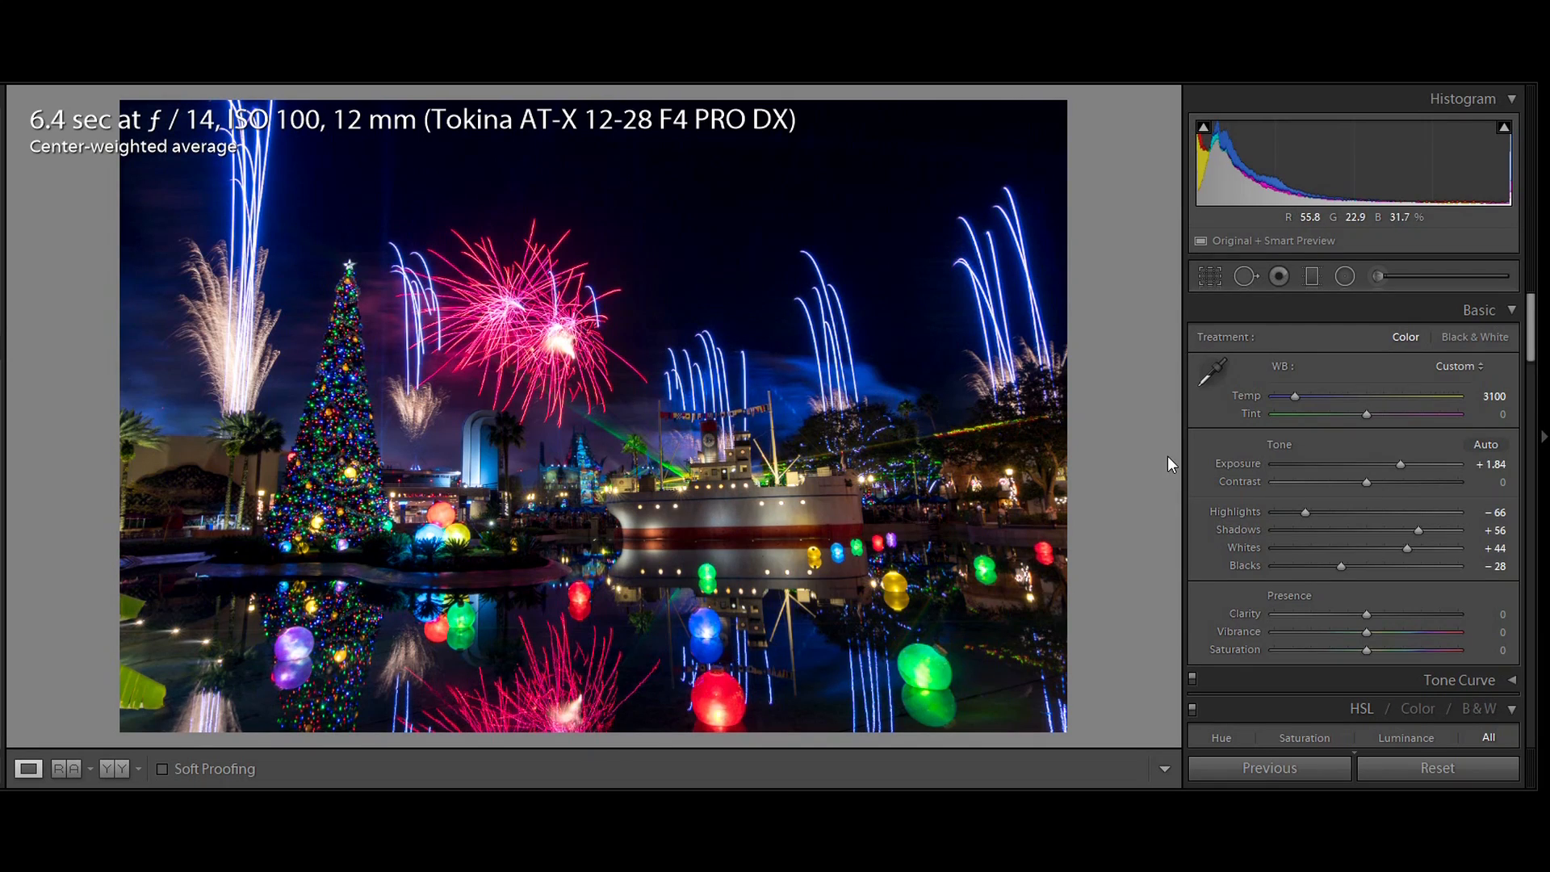
pyautogui.click(1211, 371)
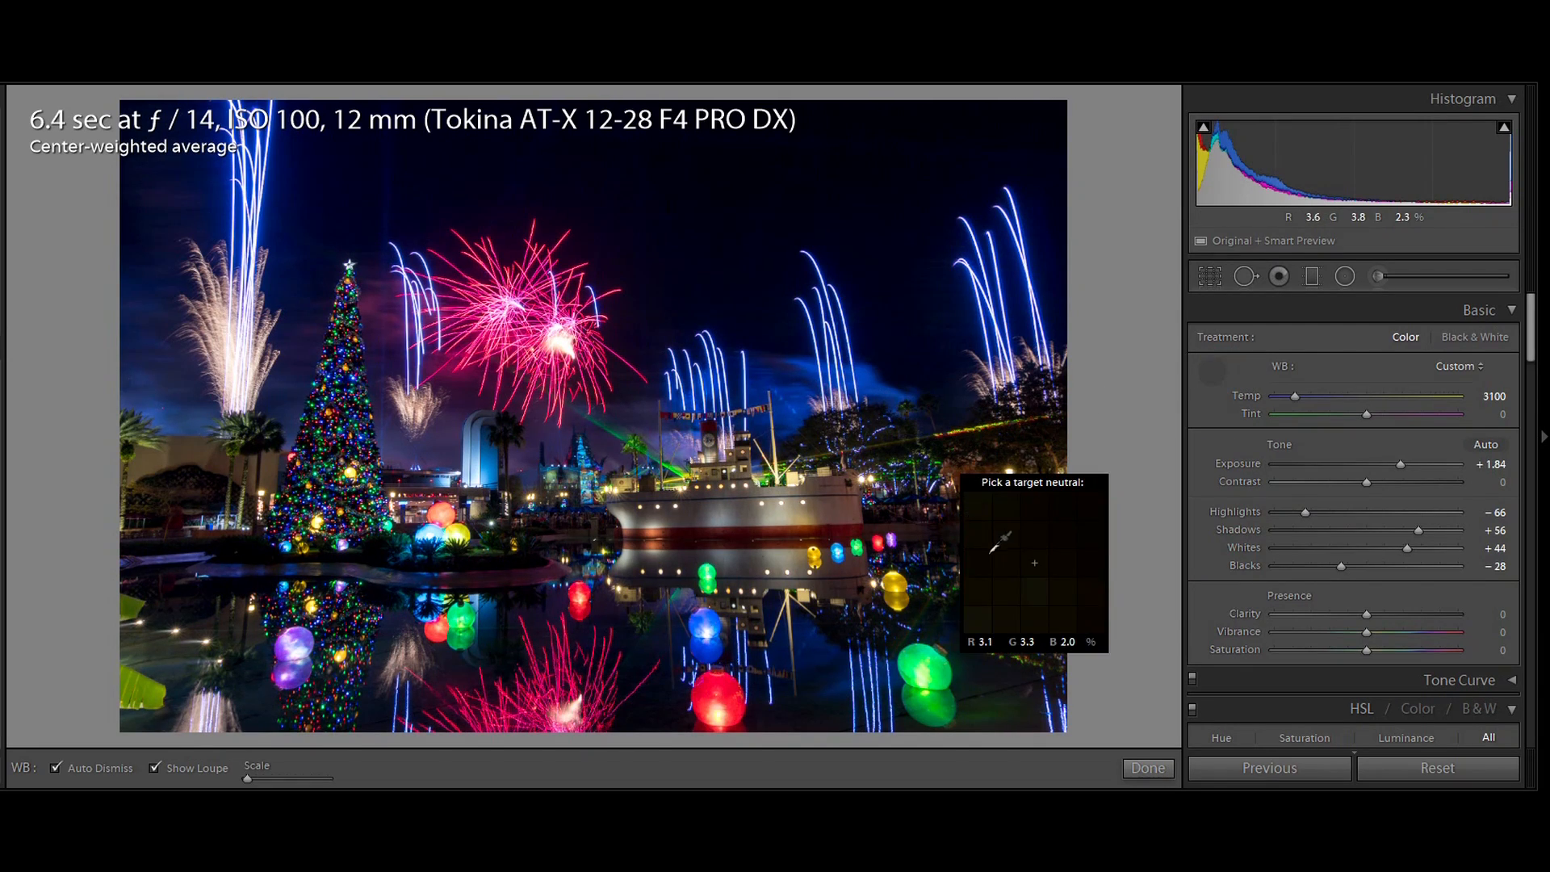
pyautogui.click(926, 659)
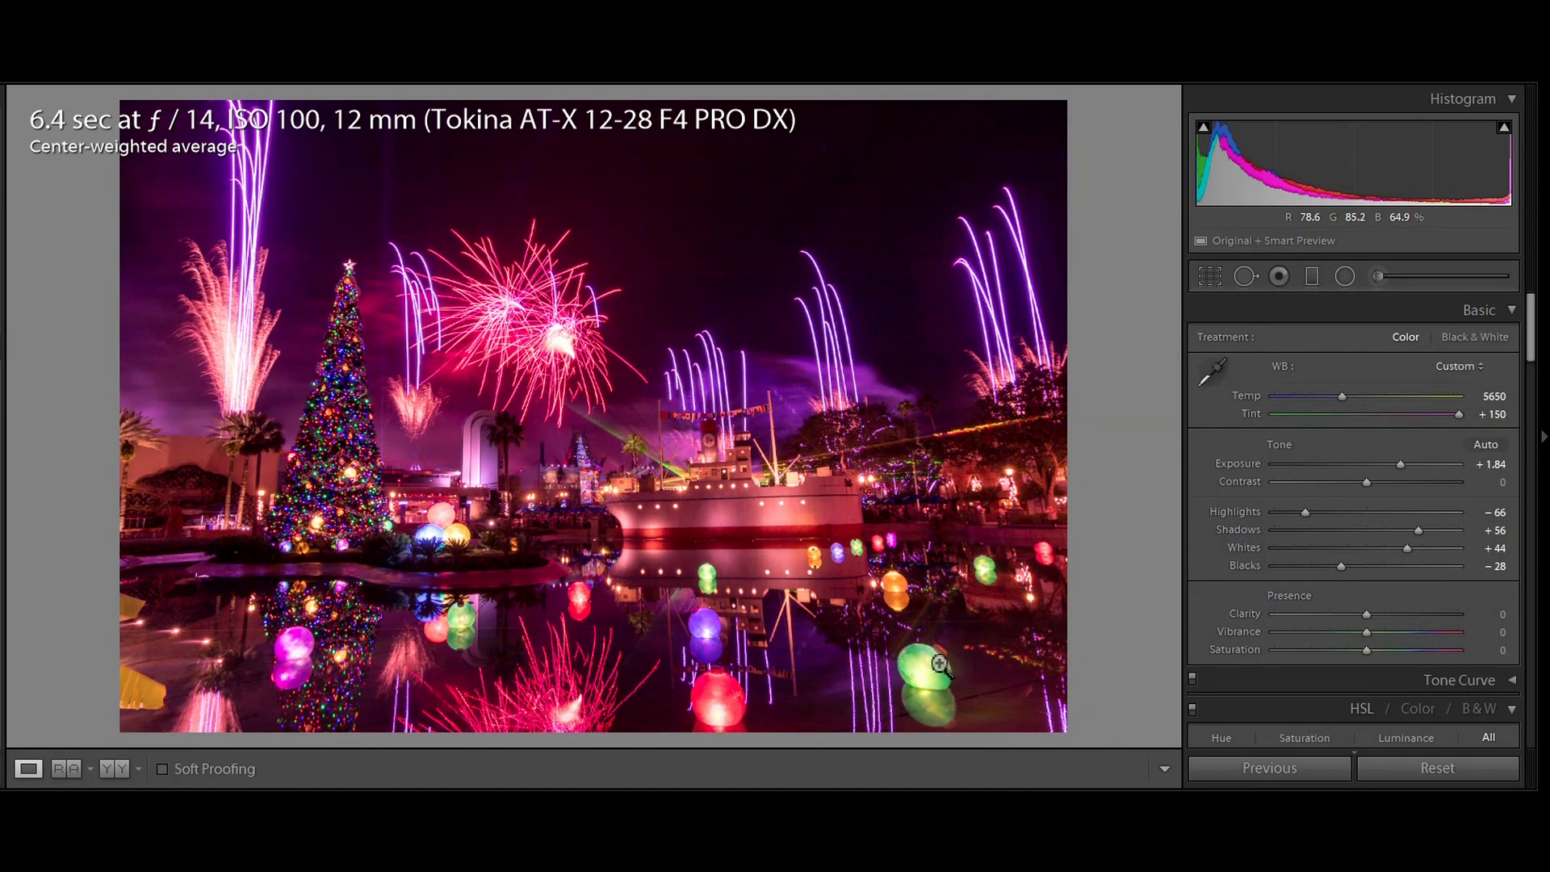
# Sample the white balance from the lower side of the ship's hull and raise the Exposure to +2.04.
pyautogui.click(1211, 373)
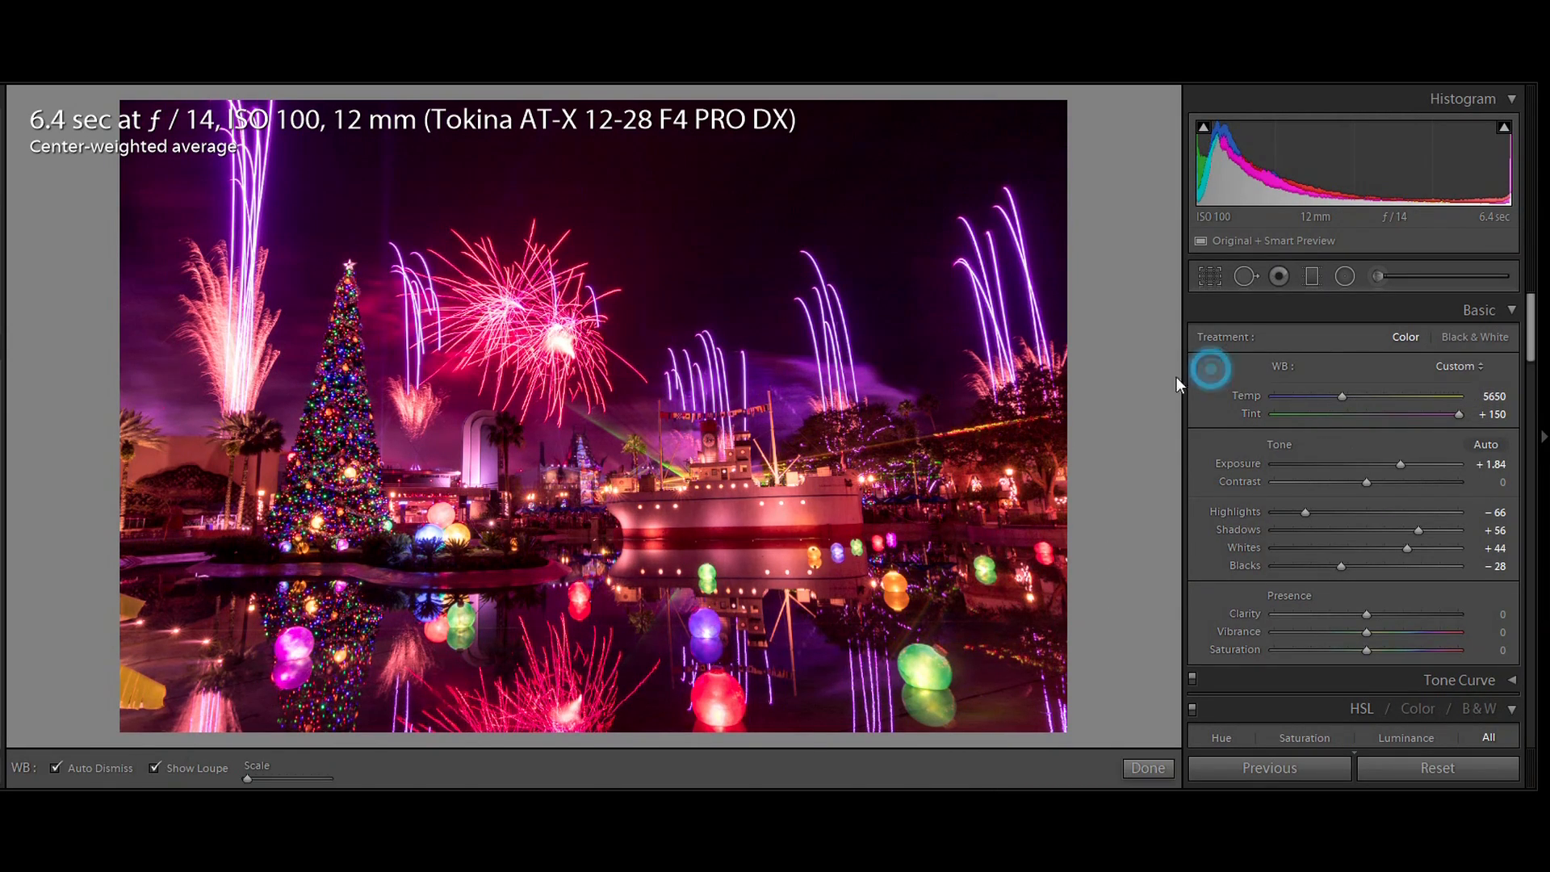
pyautogui.click(780, 510)
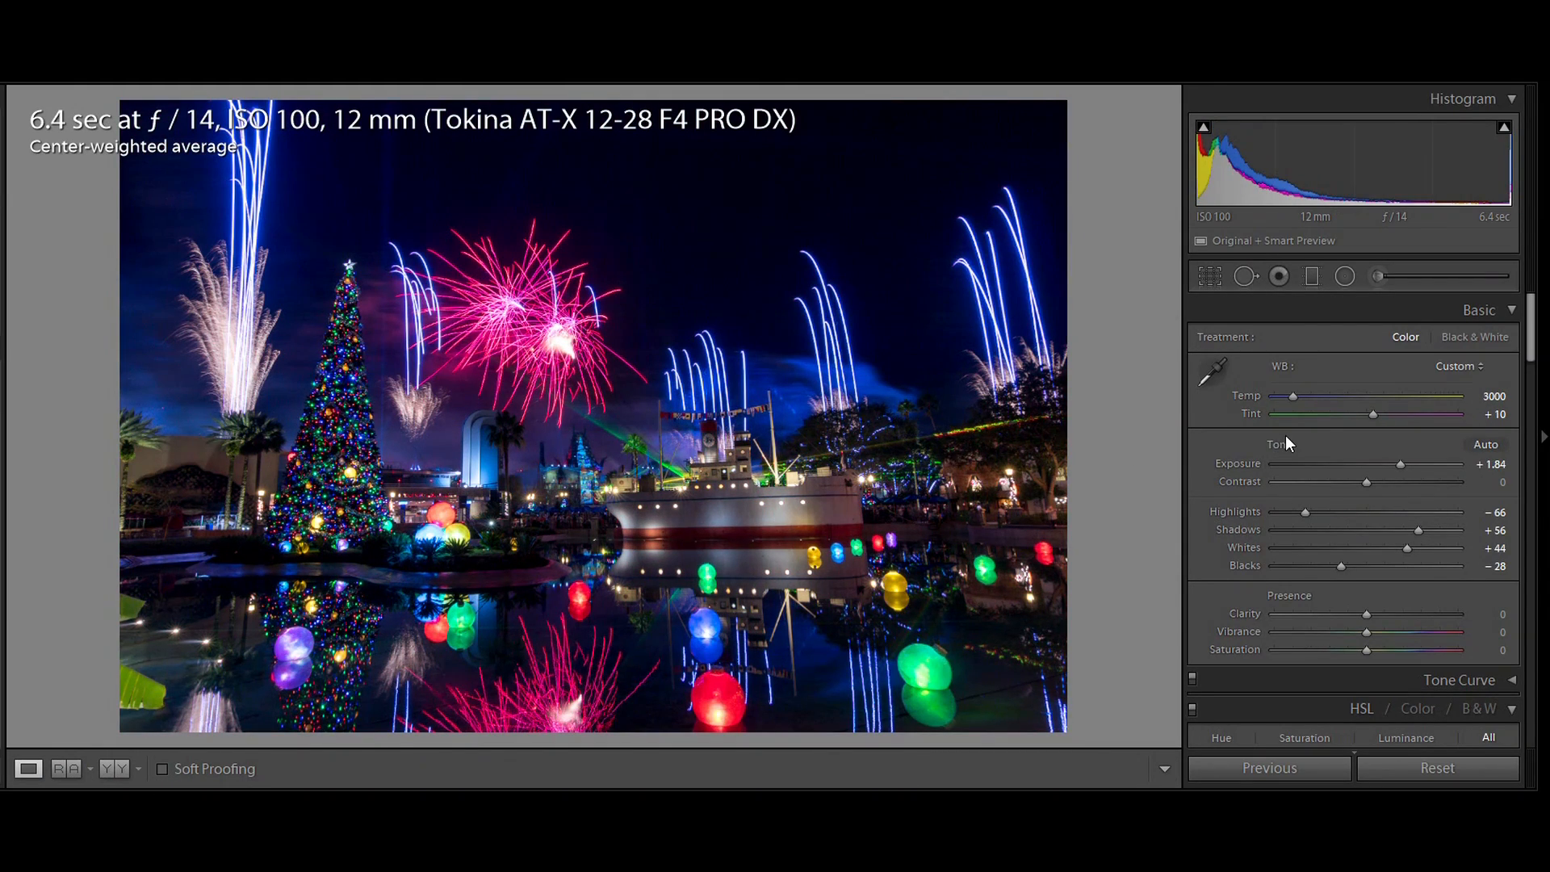
pyautogui.click(1401, 465)
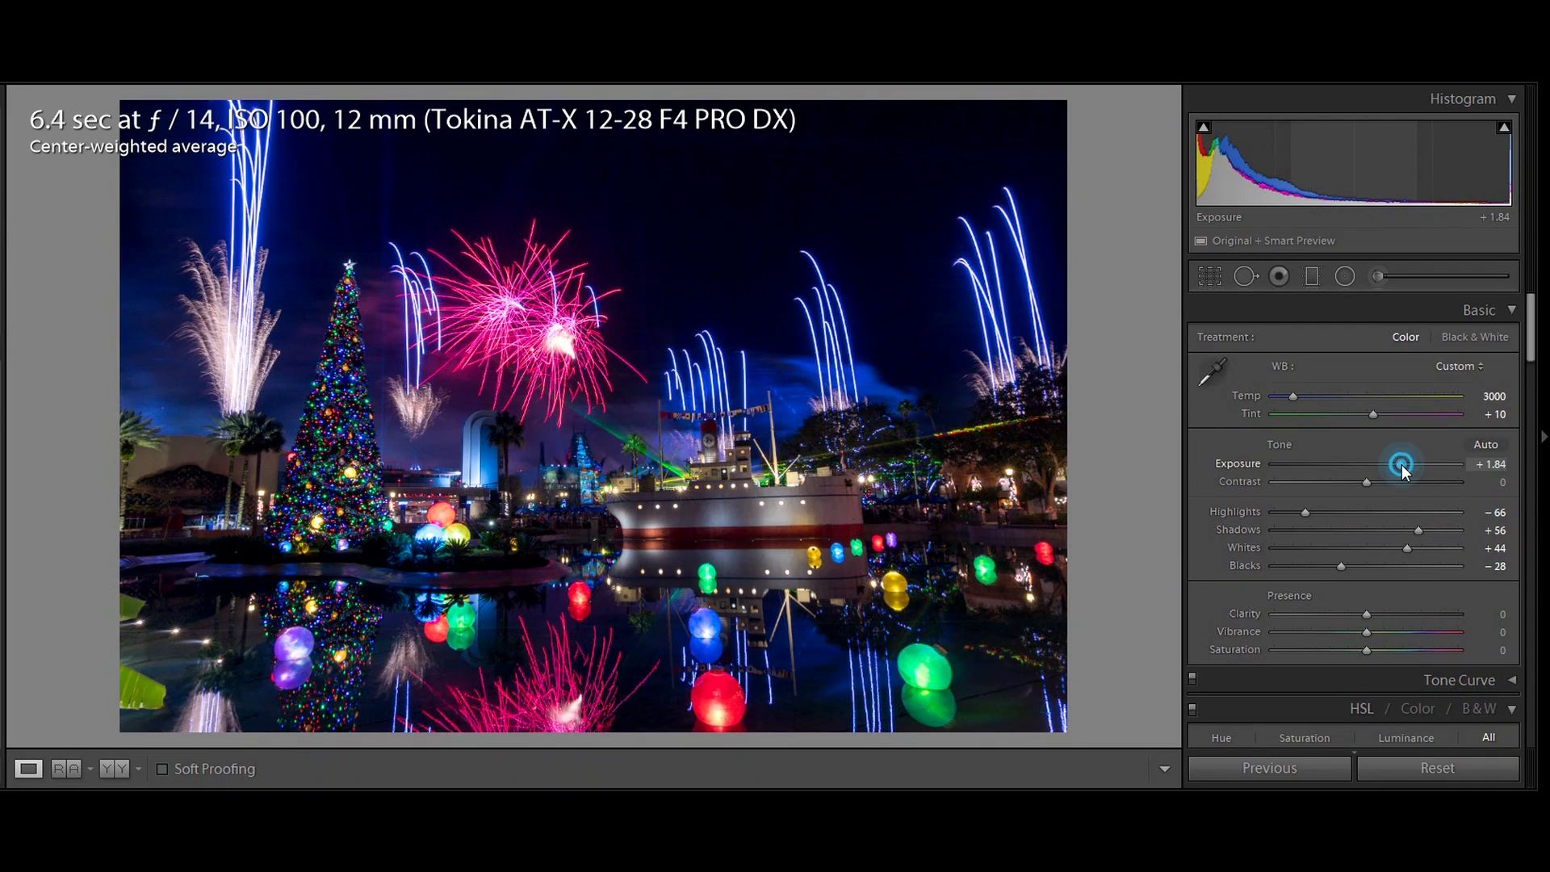
pyautogui.moveTo(1402, 467); pyautogui.dragTo(1405, 471)
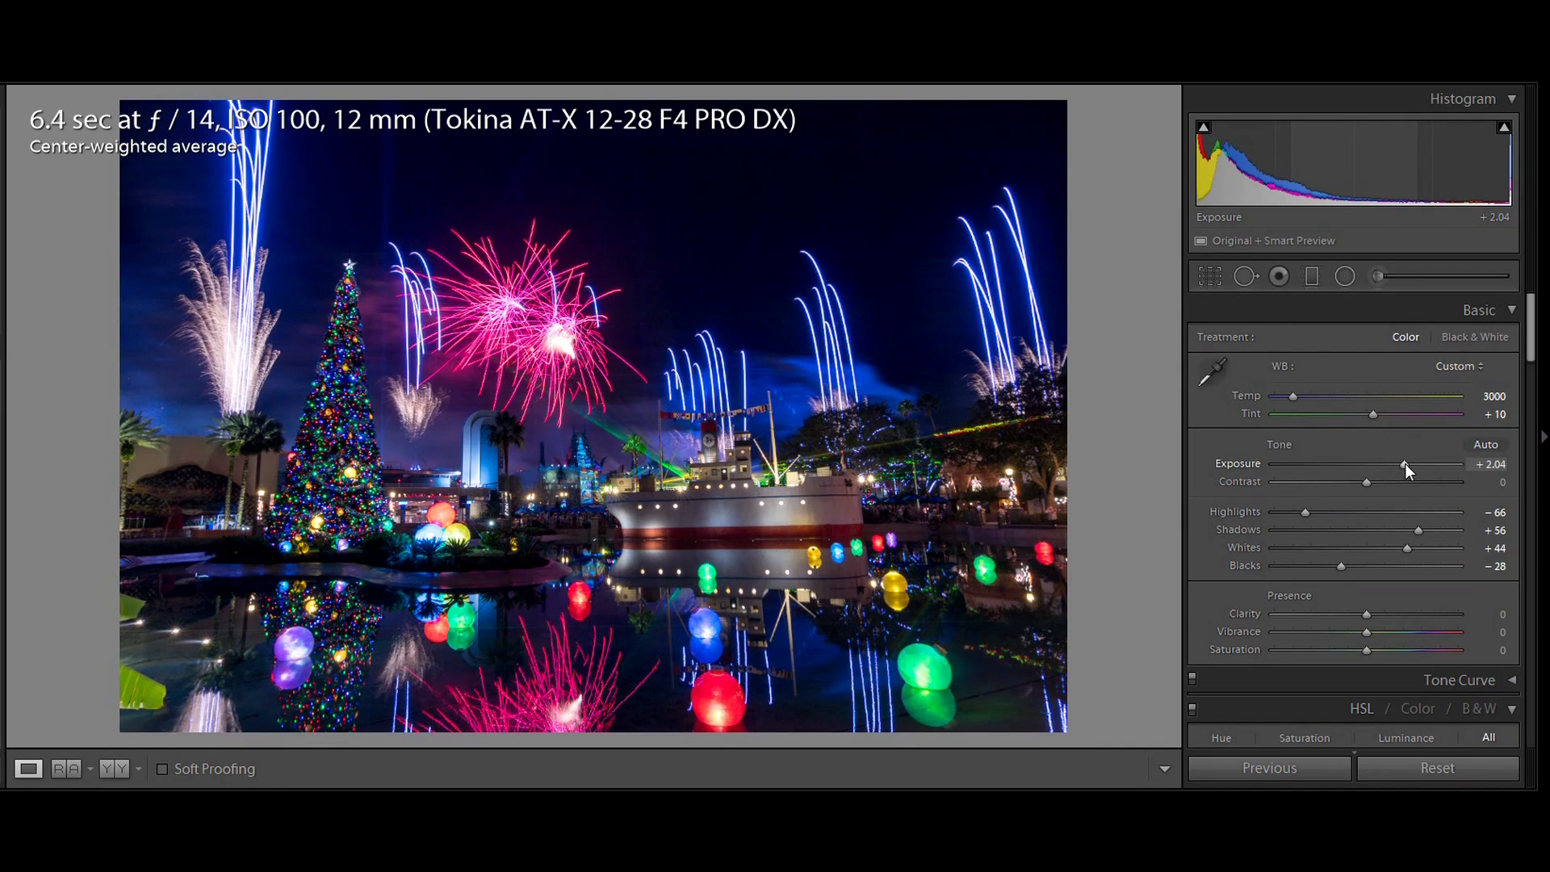
# Start an Adjustment Brush with Clarity at 38 and all other effect sliders at 0.
pyautogui.click(1413, 279)
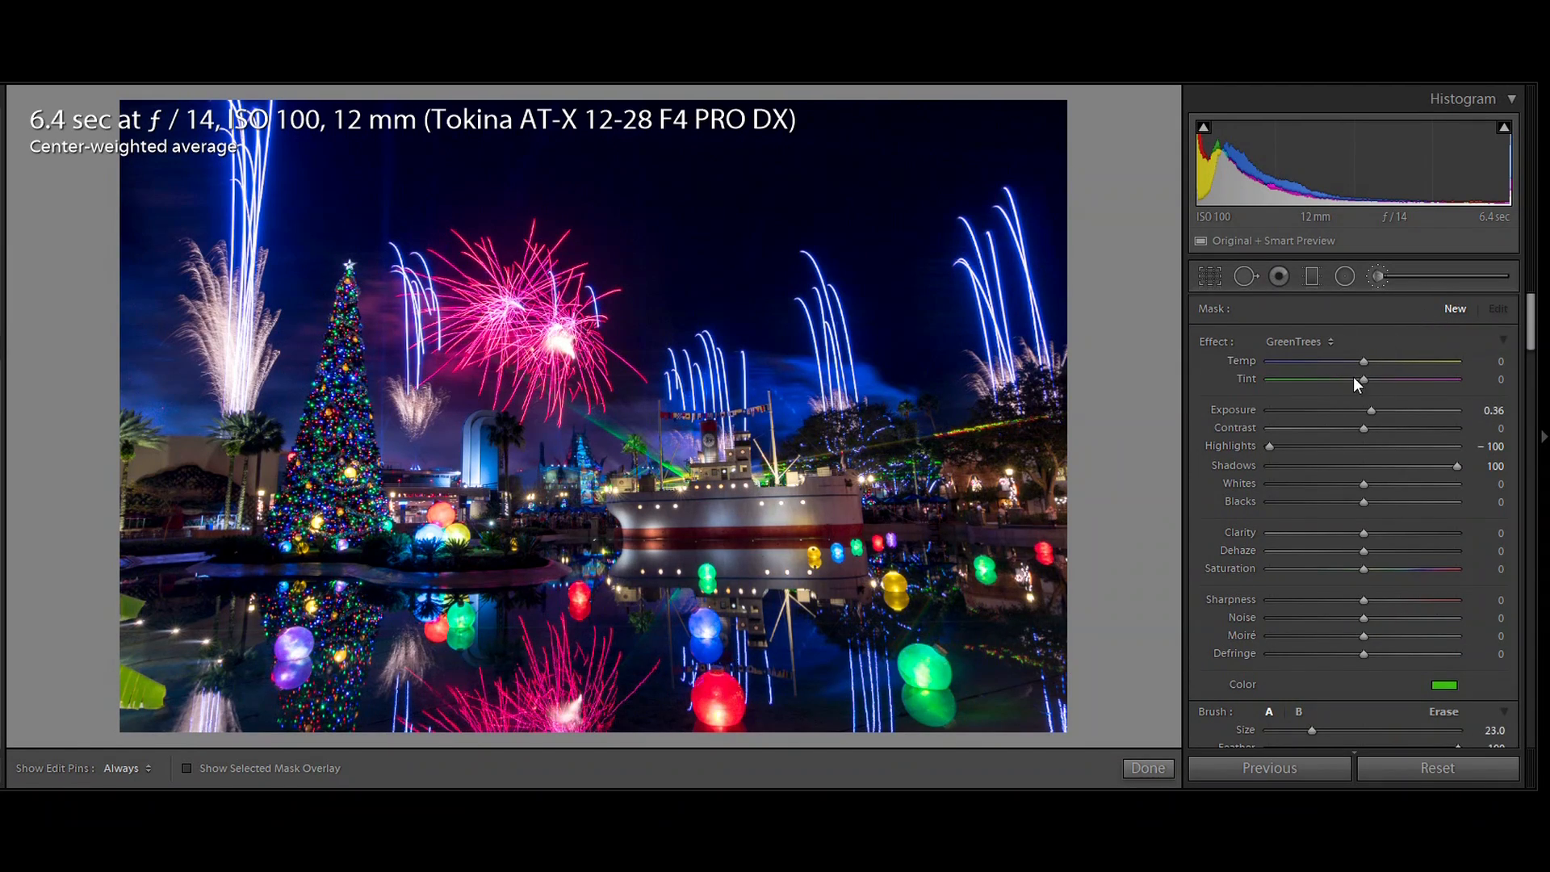
pyautogui.click(1314, 339)
pyautogui.click(1189, 246)
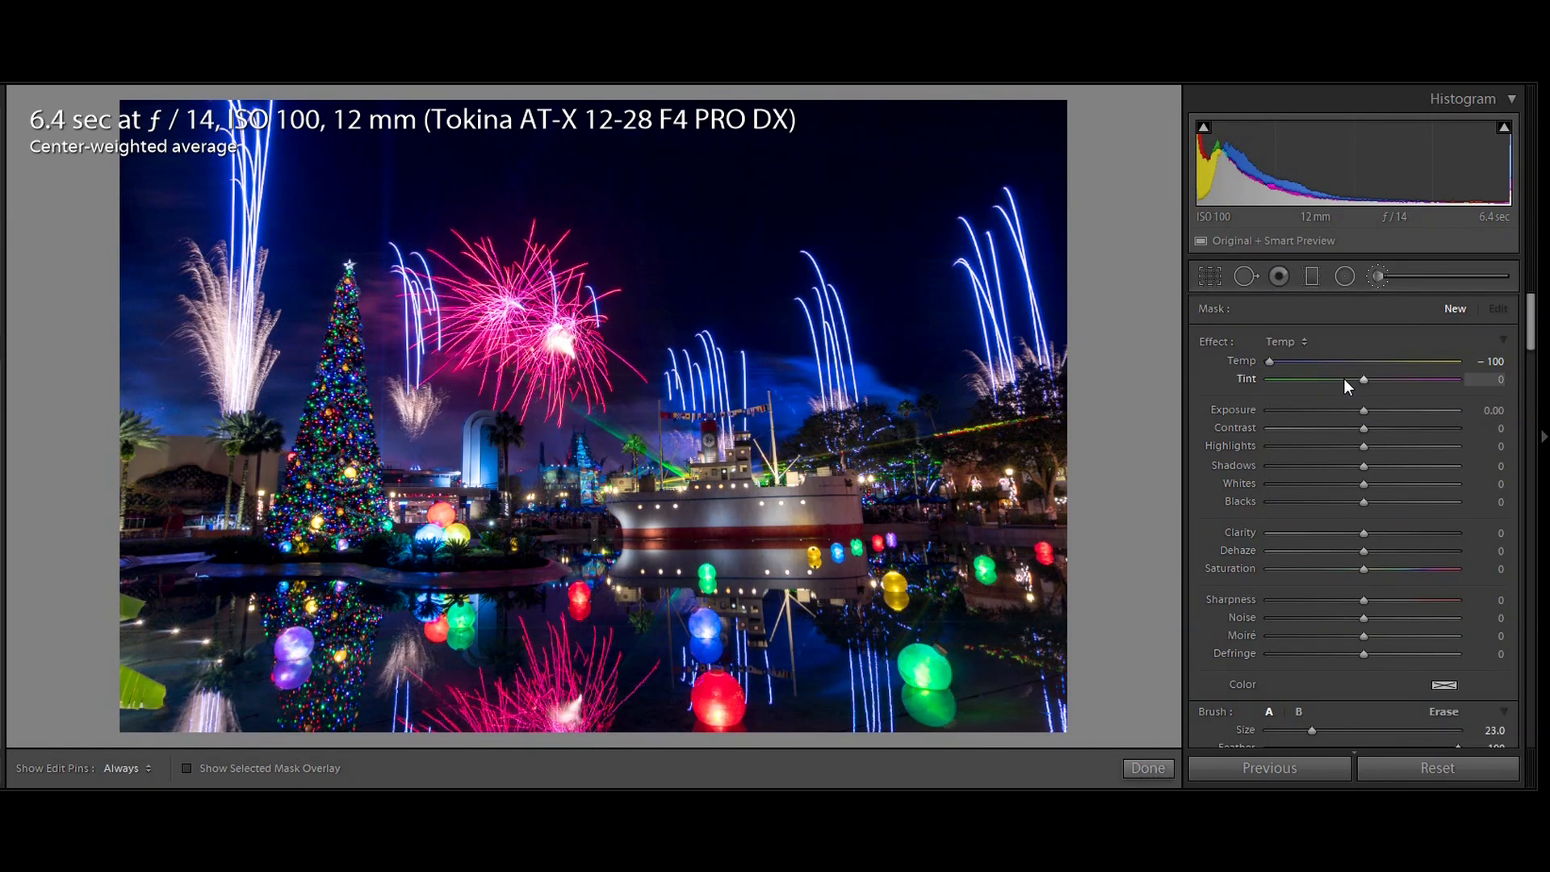
pyautogui.click(1297, 340)
pyautogui.click(1165, 288)
pyautogui.moveTo(1268, 361); pyautogui.dragTo(1370, 372)
pyautogui.click(1399, 535)
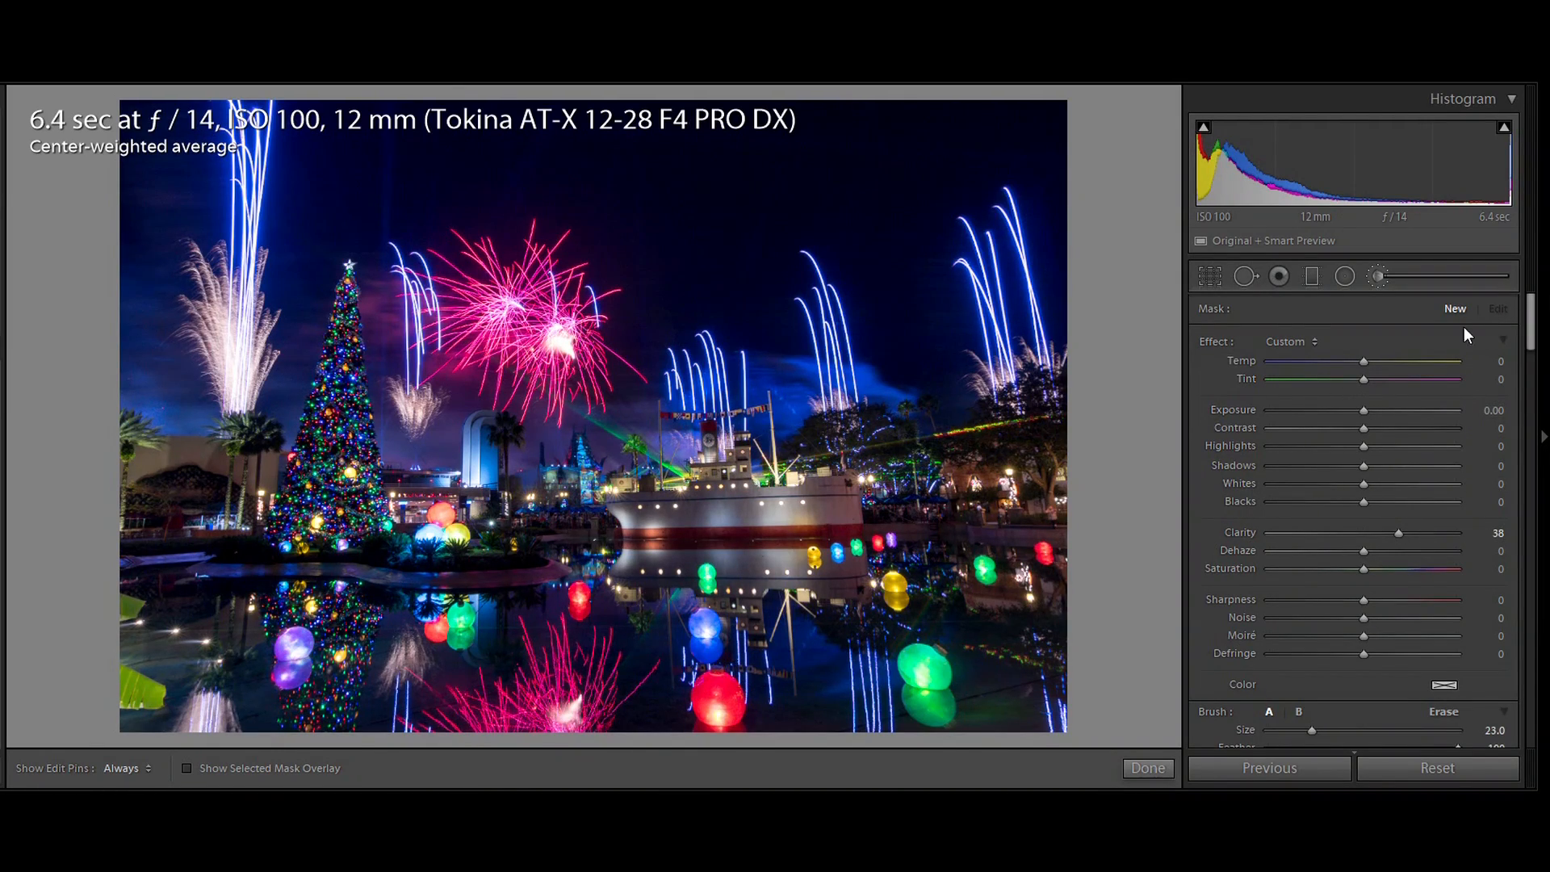
# Set the brush Size to 29.9, Feather to 76 and Flow to 40.
pyautogui.moveTo(1528, 323); pyautogui.dragTo(1532, 358)
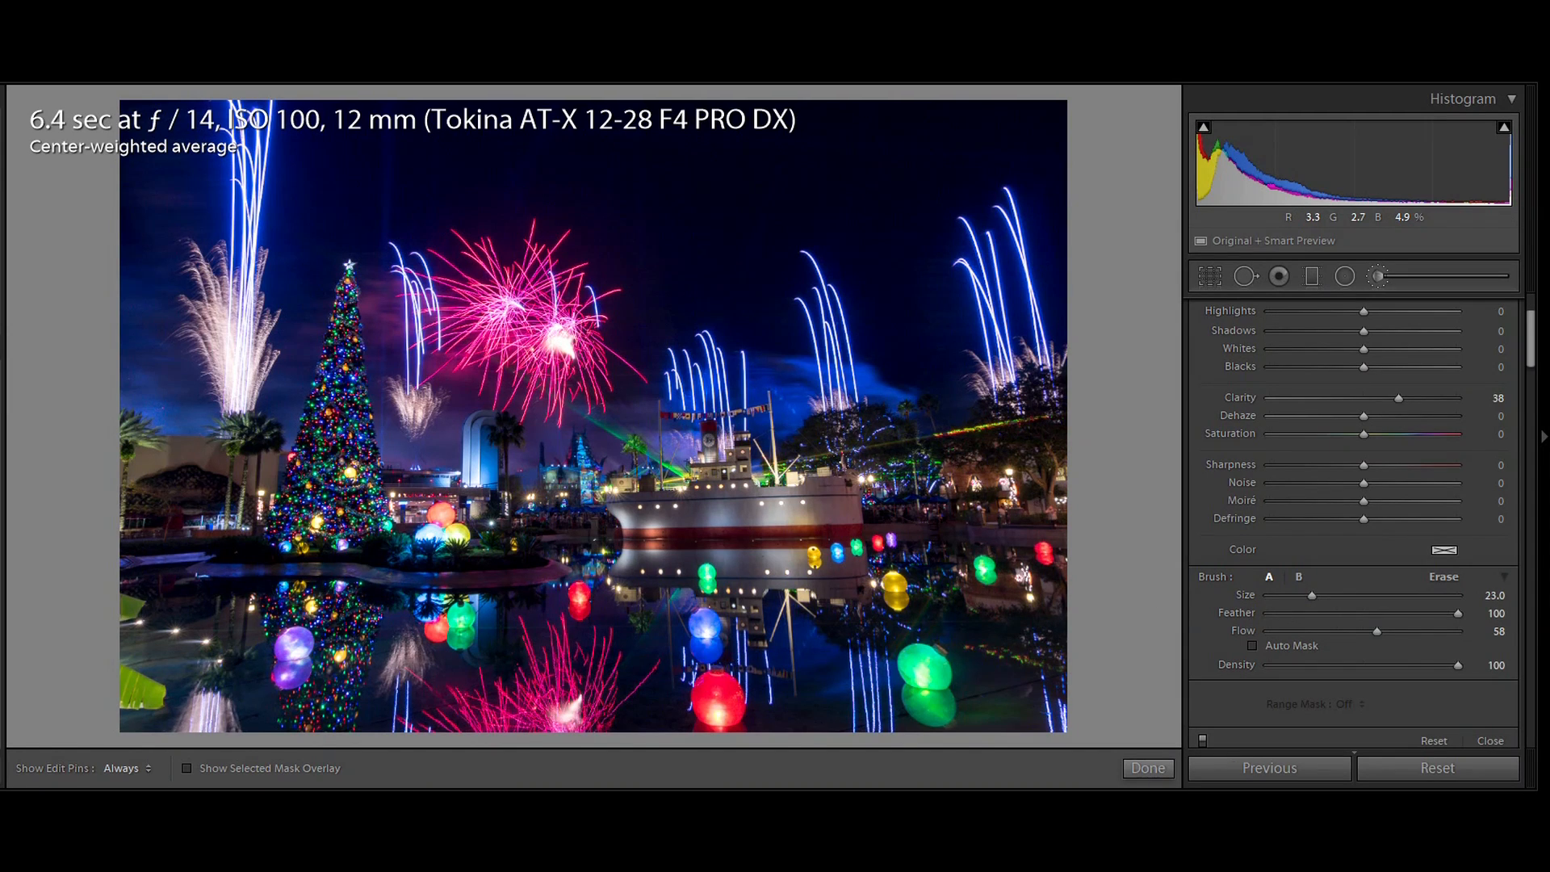
pyautogui.moveTo(1312, 596); pyautogui.dragTo(1337, 598)
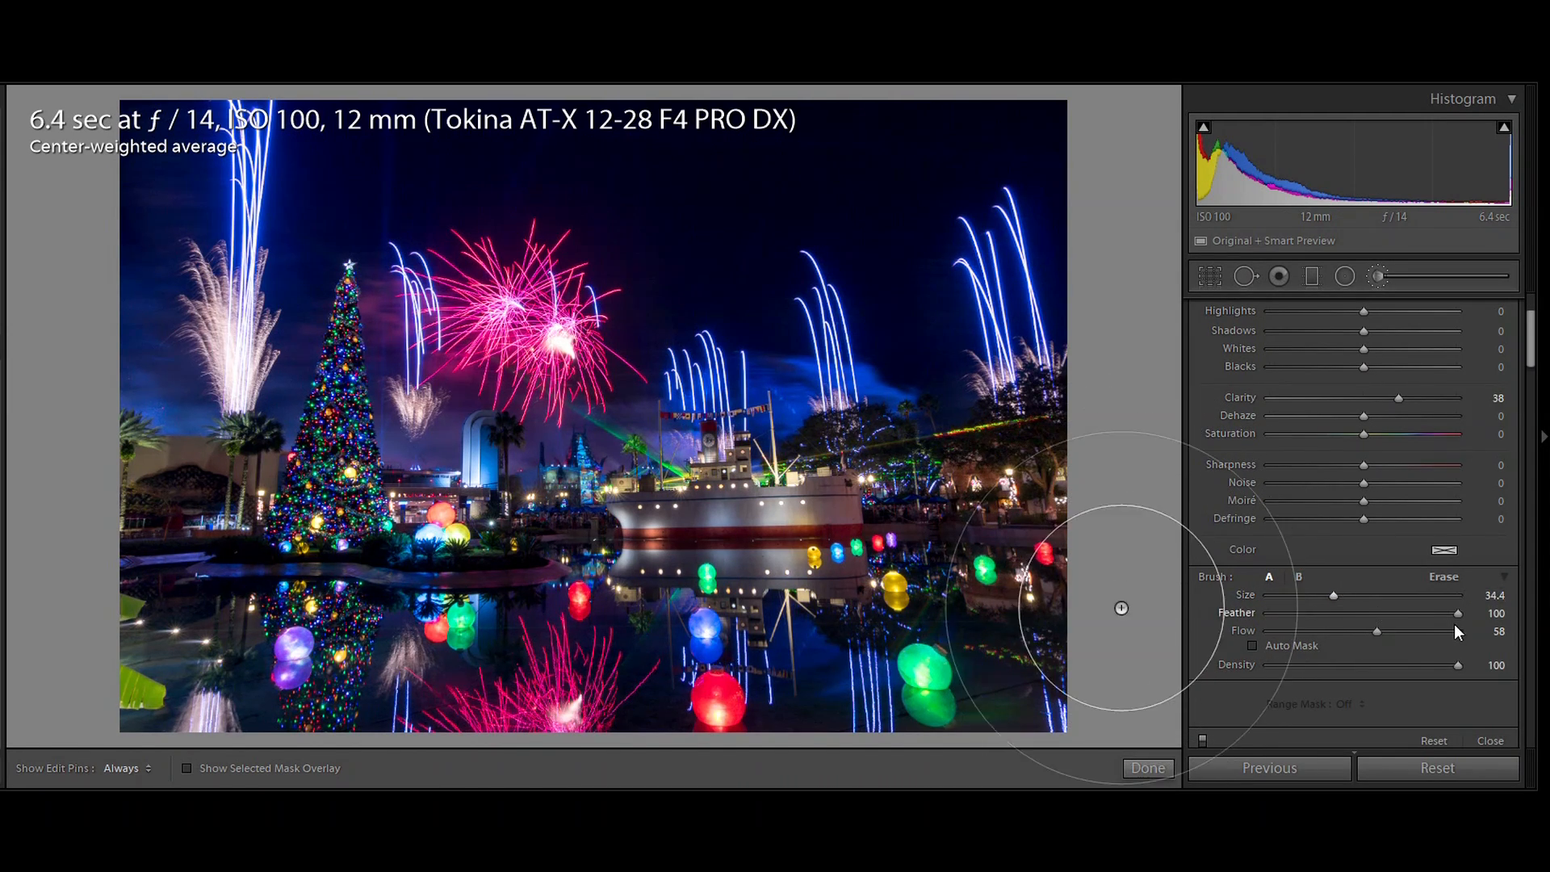
pyautogui.moveTo(1455, 612)
pyautogui.mouseDown()
pyautogui.moveTo(1337, 613)
pyautogui.moveTo(1427, 612)
pyautogui.moveTo(1410, 613)
pyautogui.mouseUp()
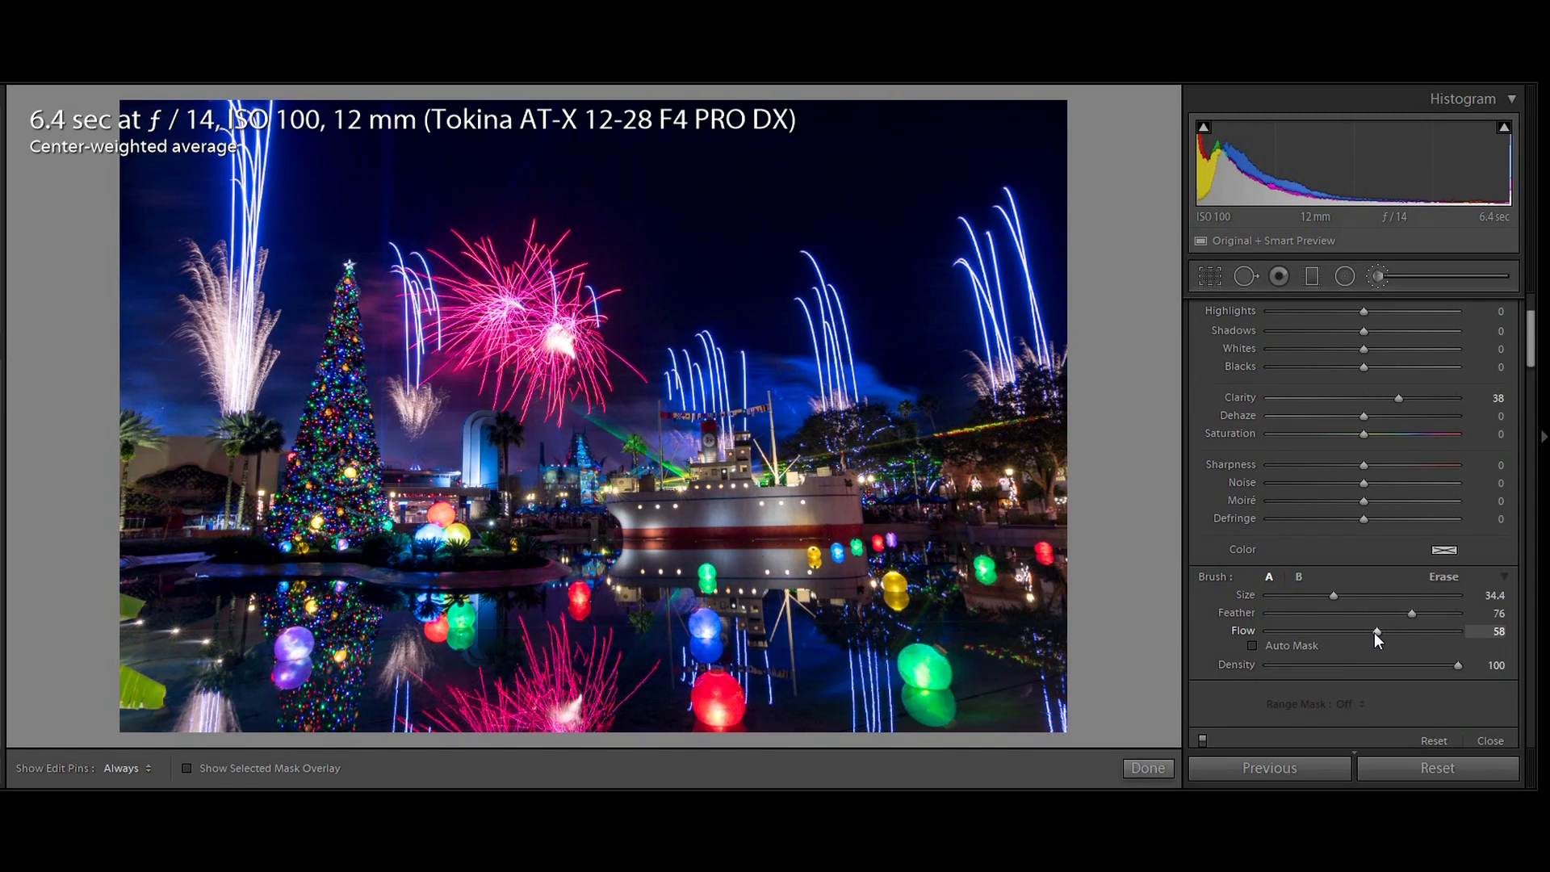
pyautogui.moveTo(1383, 632); pyautogui.dragTo(1288, 647)
pyautogui.moveTo(1285, 642); pyautogui.dragTo(1347, 633)
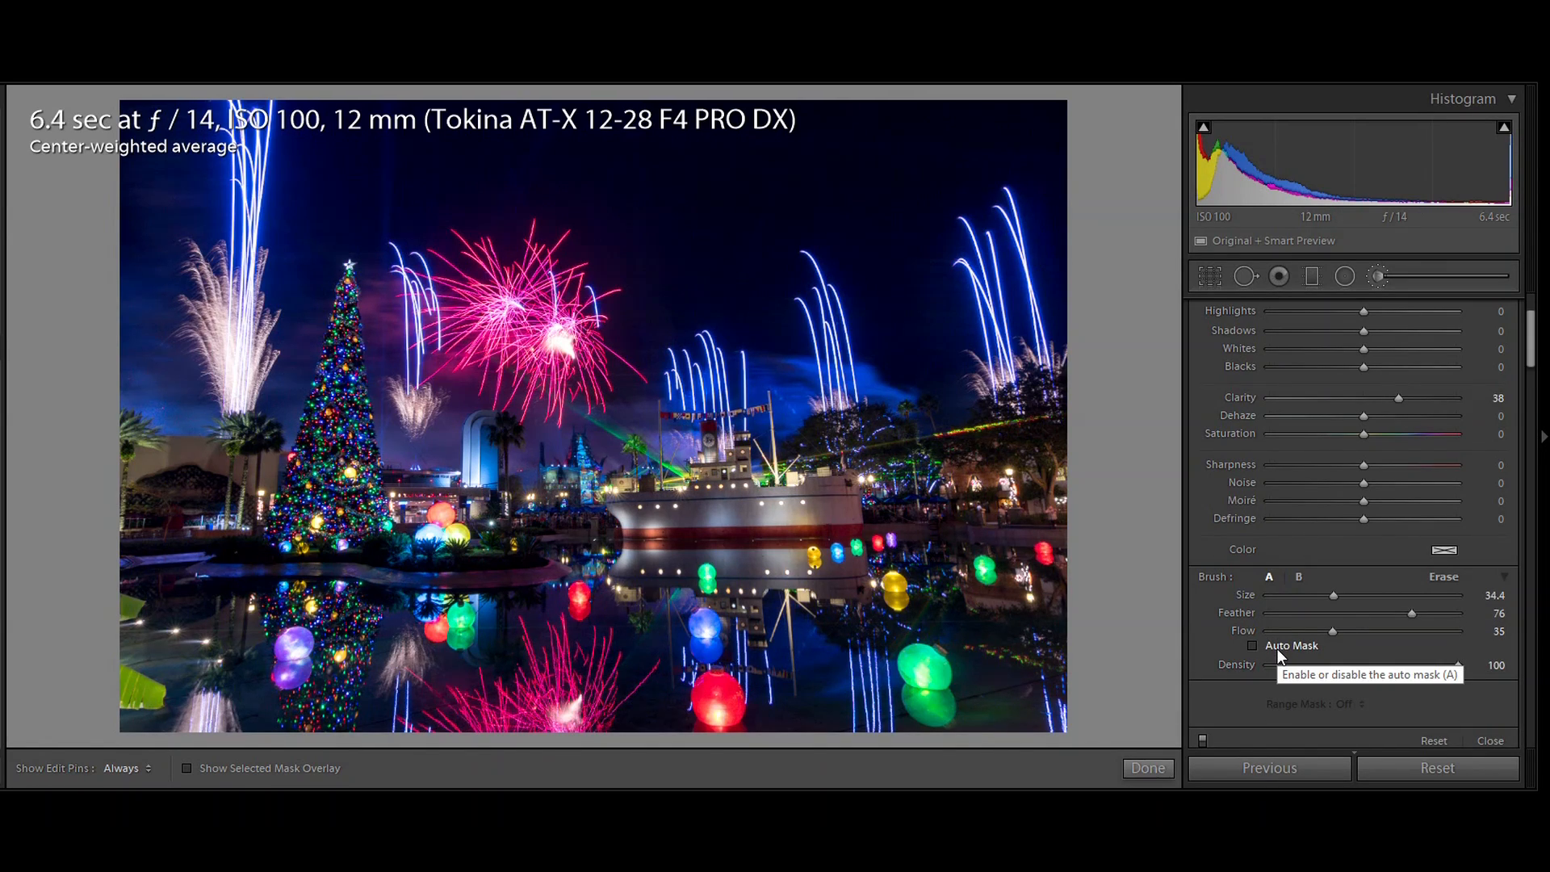
pyautogui.moveTo(1334, 595); pyautogui.dragTo(1323, 596)
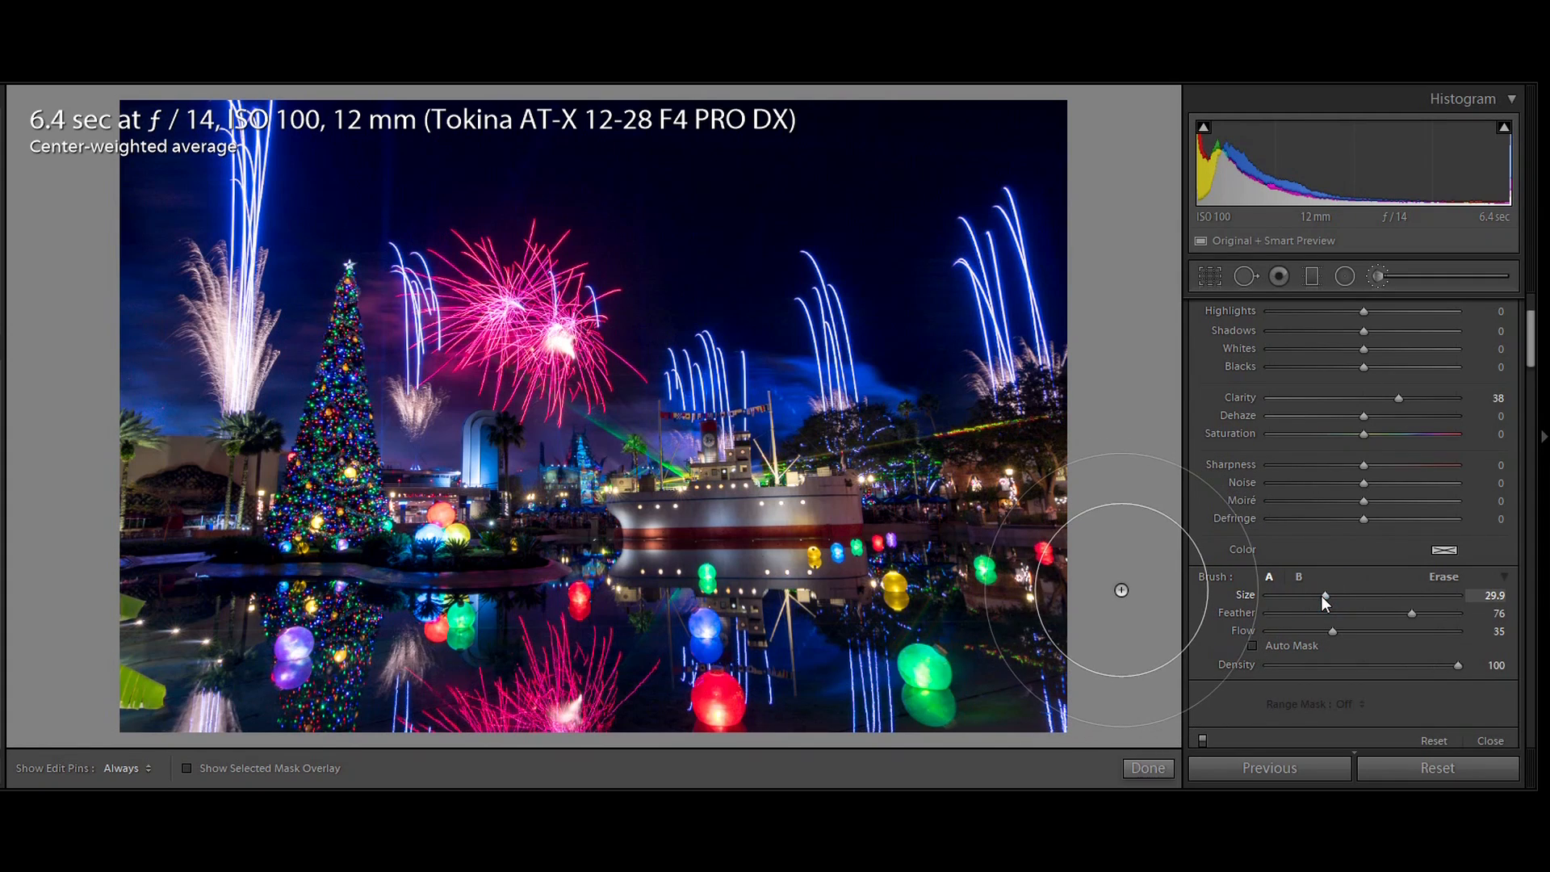
pyautogui.moveTo(1340, 634); pyautogui.dragTo(1342, 634)
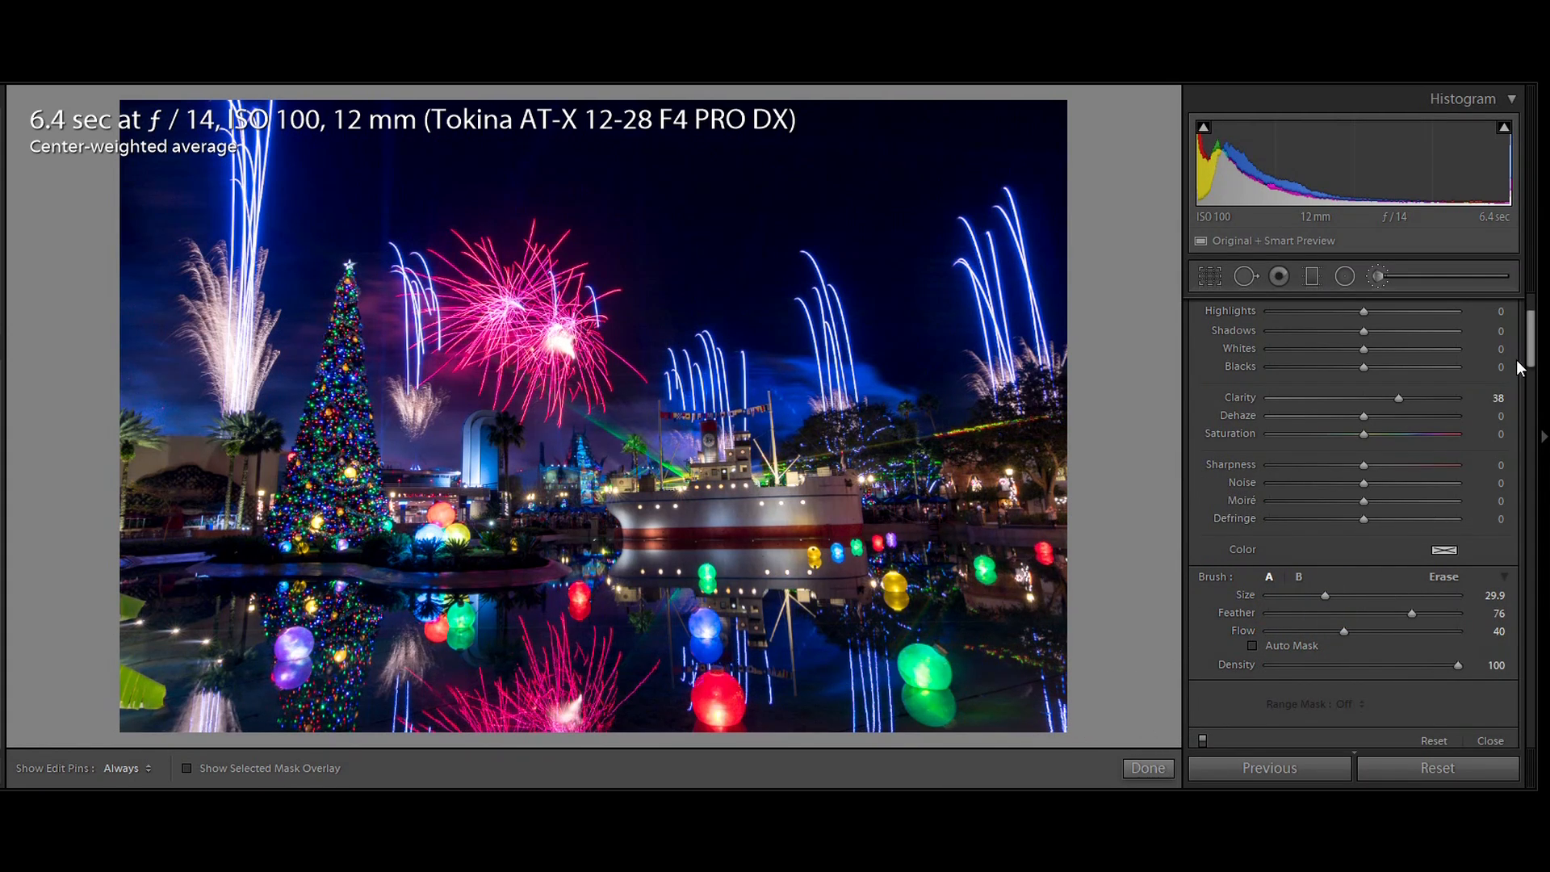
pyautogui.moveTo(1529, 354); pyautogui.dragTo(1528, 347)
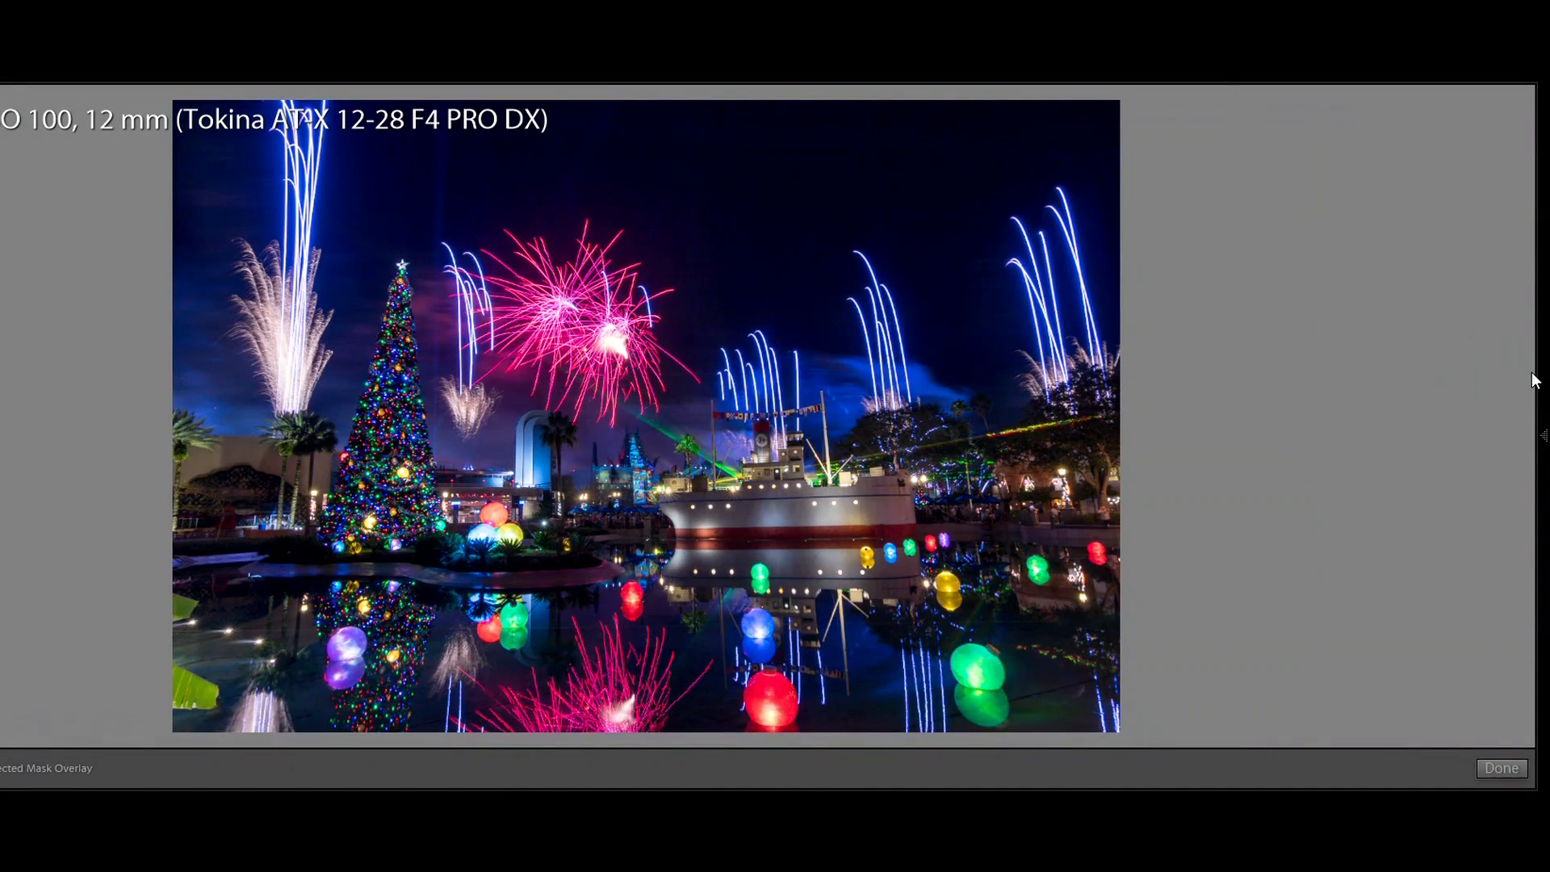
pyautogui.click(1540, 422)
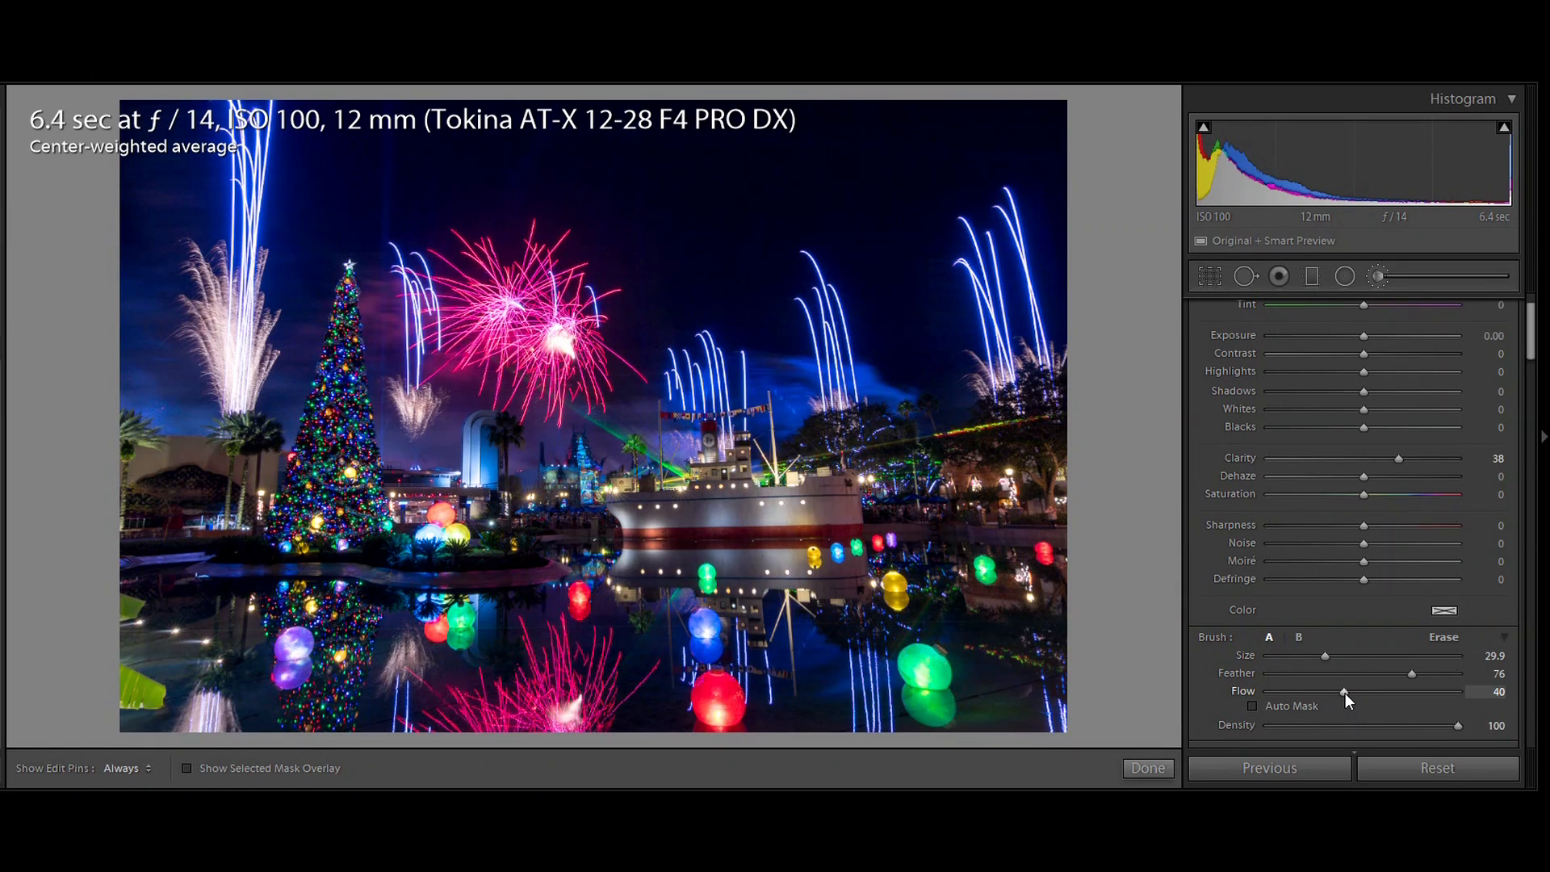
# Paint the brush adjustment over the reflections in the water with the edit pins hidden, and show the pins again.
pyautogui.press('h')
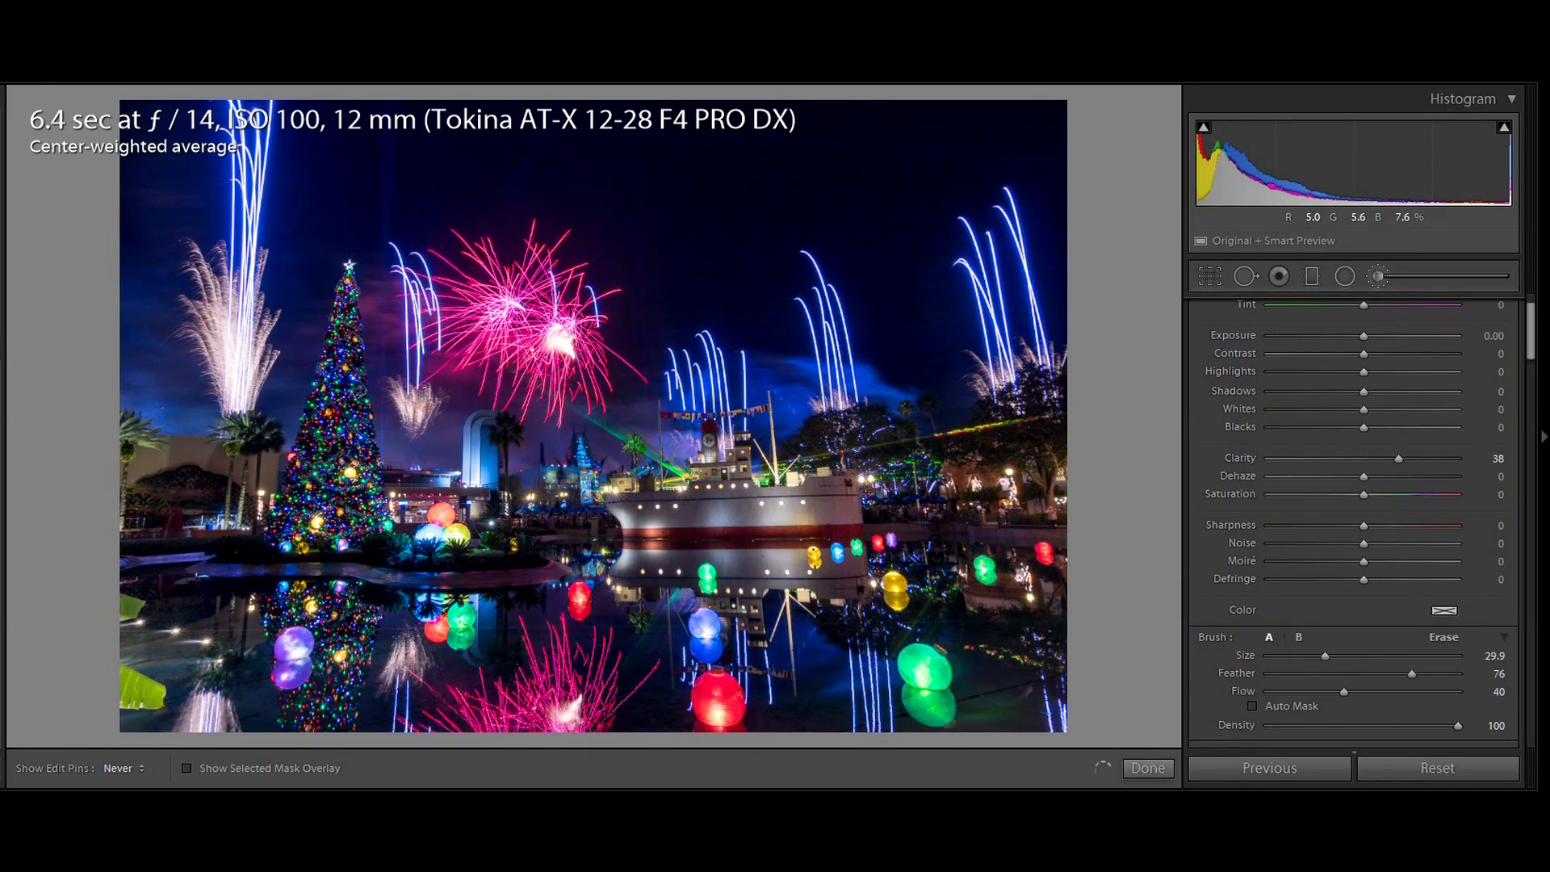
pyautogui.click(476, 644)
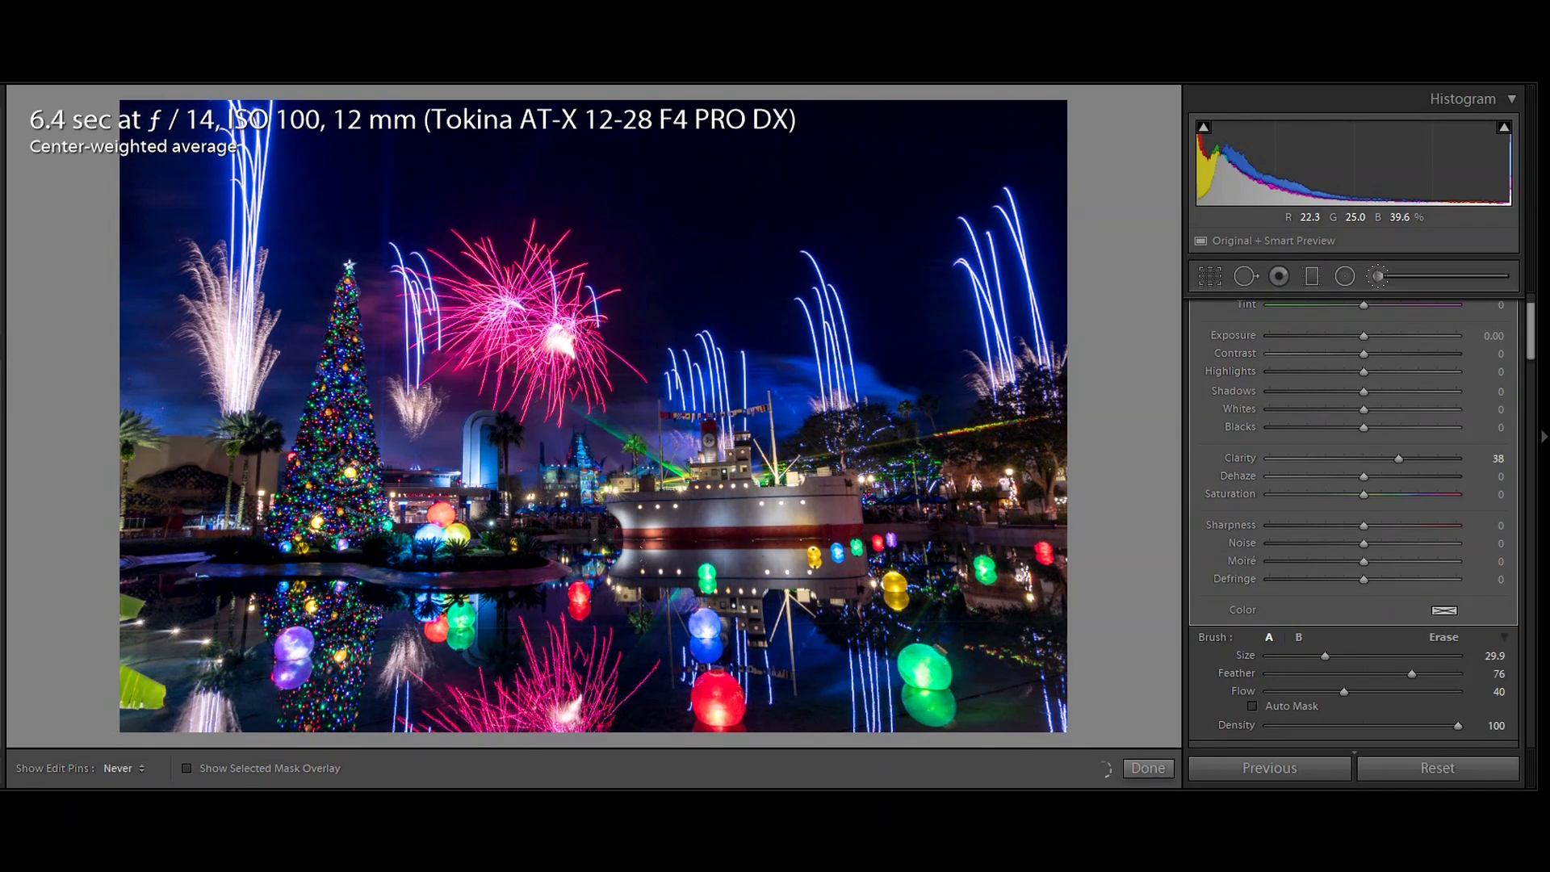
pyautogui.press('h')
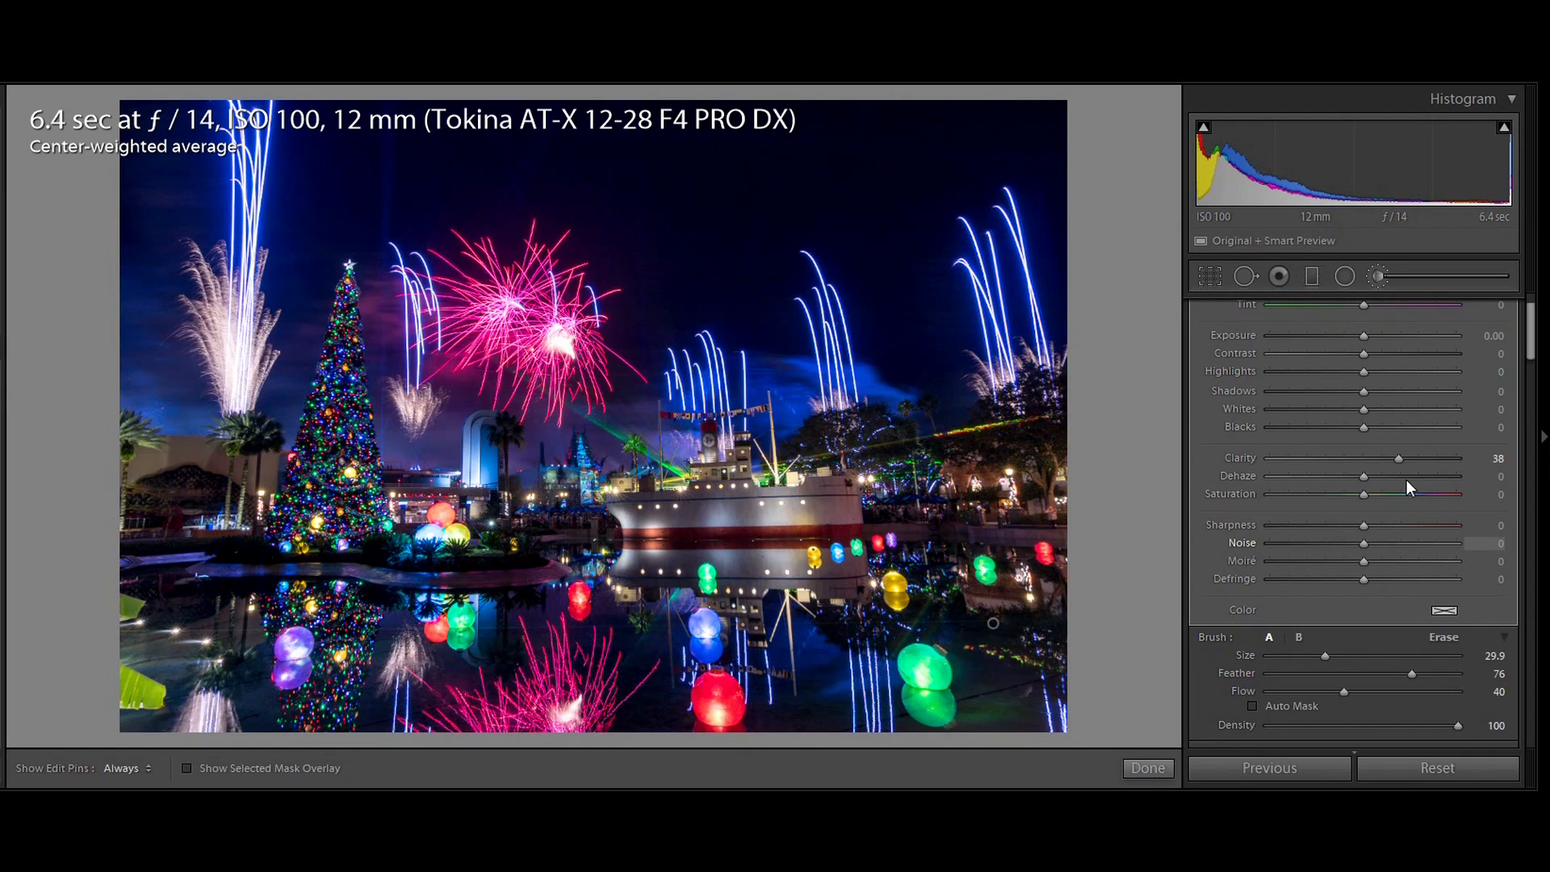
# Raise the painted adjustment's Clarity to 72 and its Exposure to 0.99.
pyautogui.click(1401, 458)
pyautogui.moveTo(1401, 458)
pyautogui.mouseDown()
pyautogui.moveTo(1446, 458)
pyautogui.moveTo(1431, 465)
pyautogui.mouseUp()
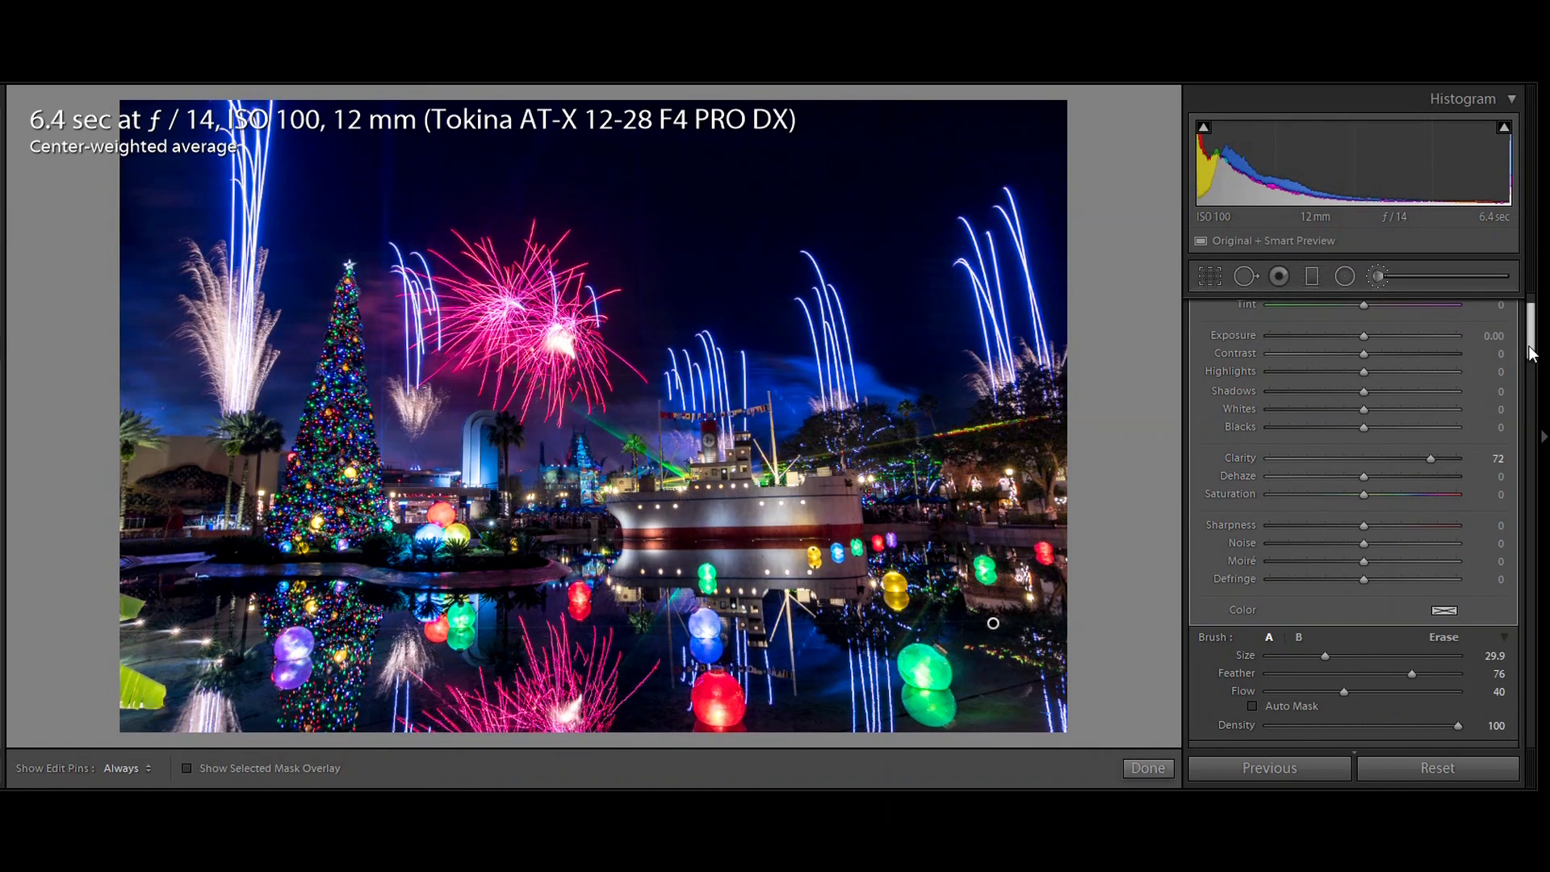
pyautogui.scroll(2, 1533, 329)
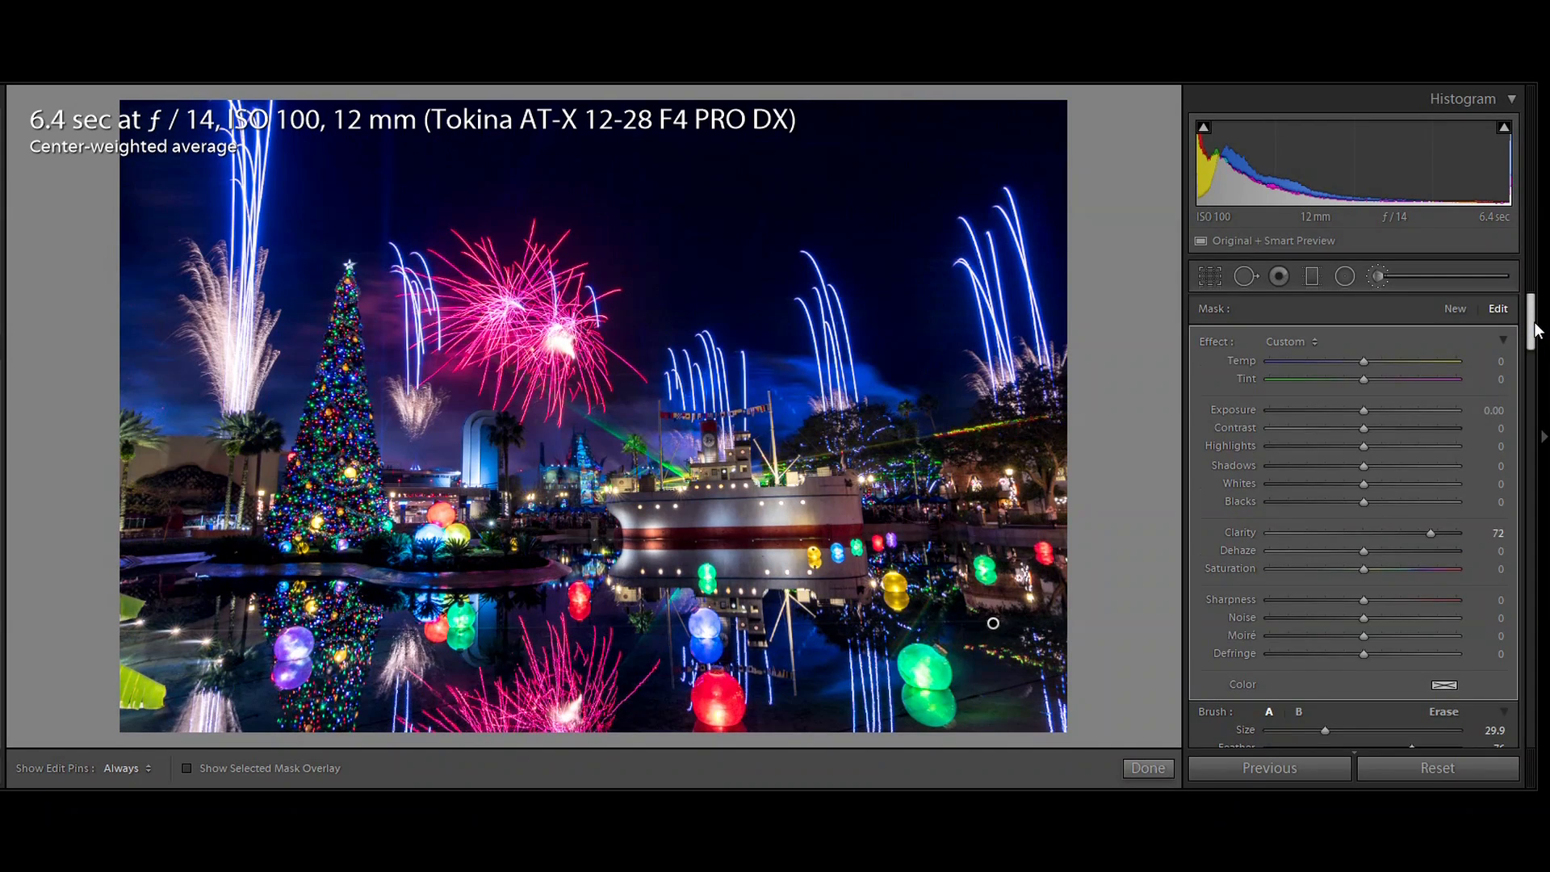
pyautogui.moveTo(1365, 411); pyautogui.dragTo(1387, 410)
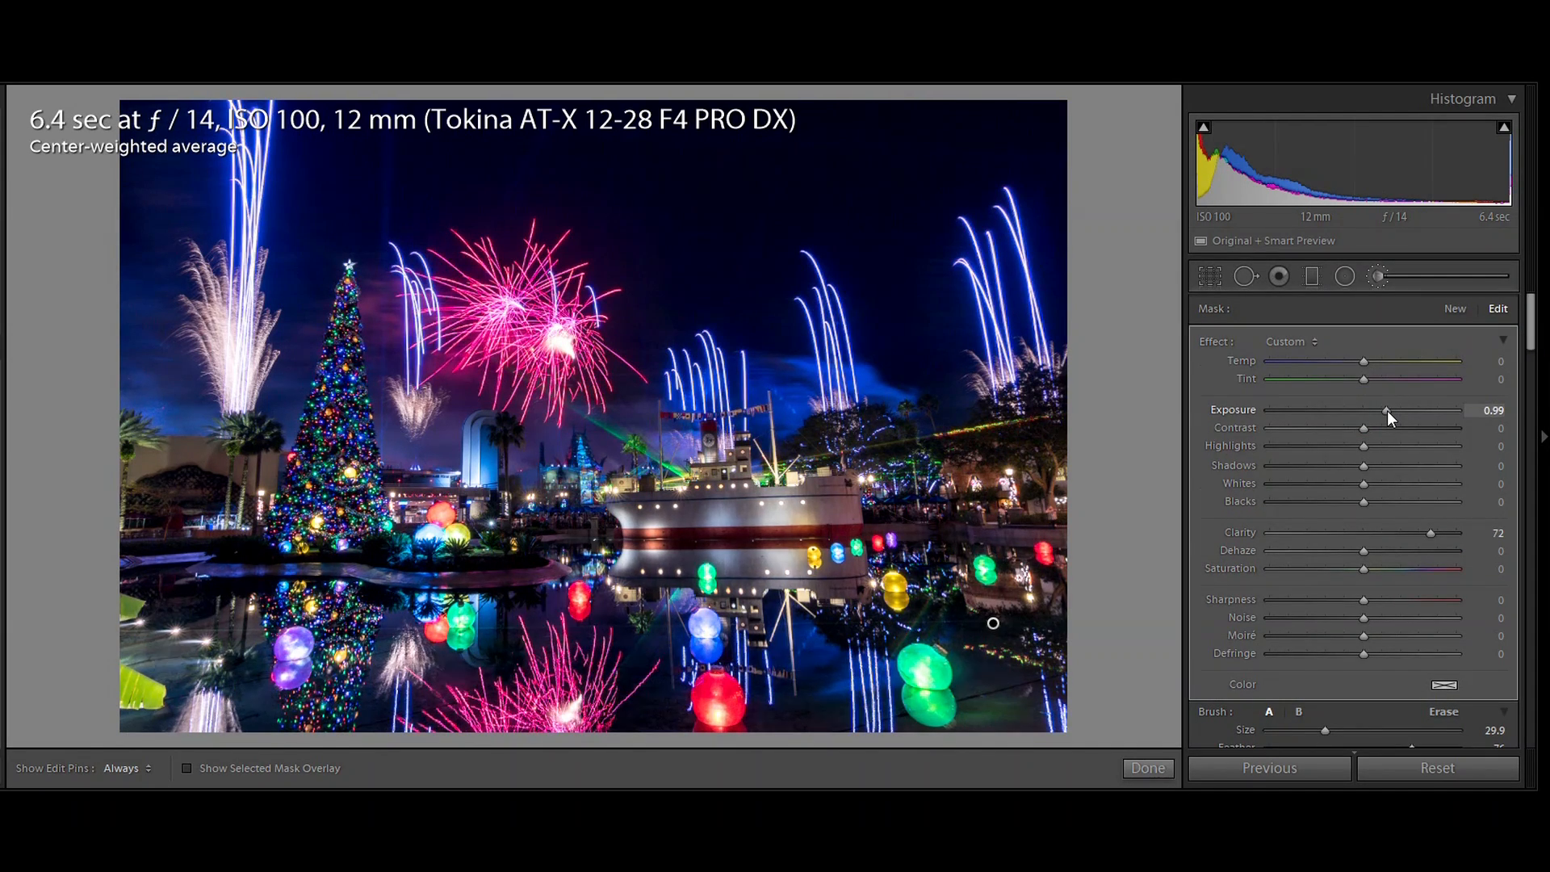
# Lower the water reflection adjustment's Exposure to 0.50 and its Clarity to 64.
pyautogui.moveTo(1387, 410)
pyautogui.mouseDown()
pyautogui.moveTo(1403, 410)
pyautogui.moveTo(1382, 411)
pyautogui.mouseUp()
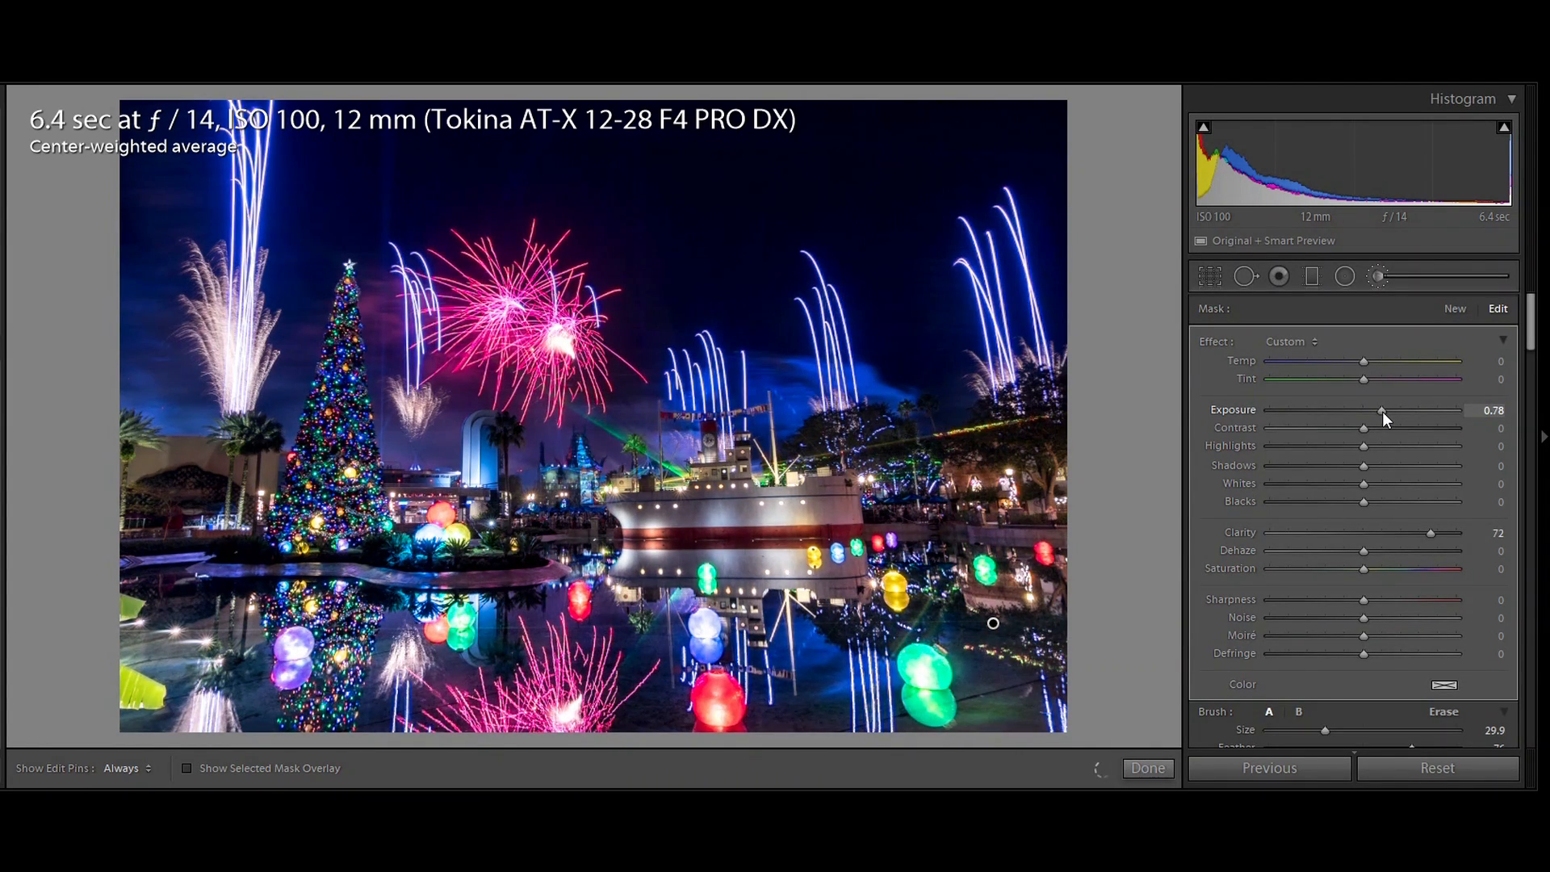
pyautogui.click(1380, 412)
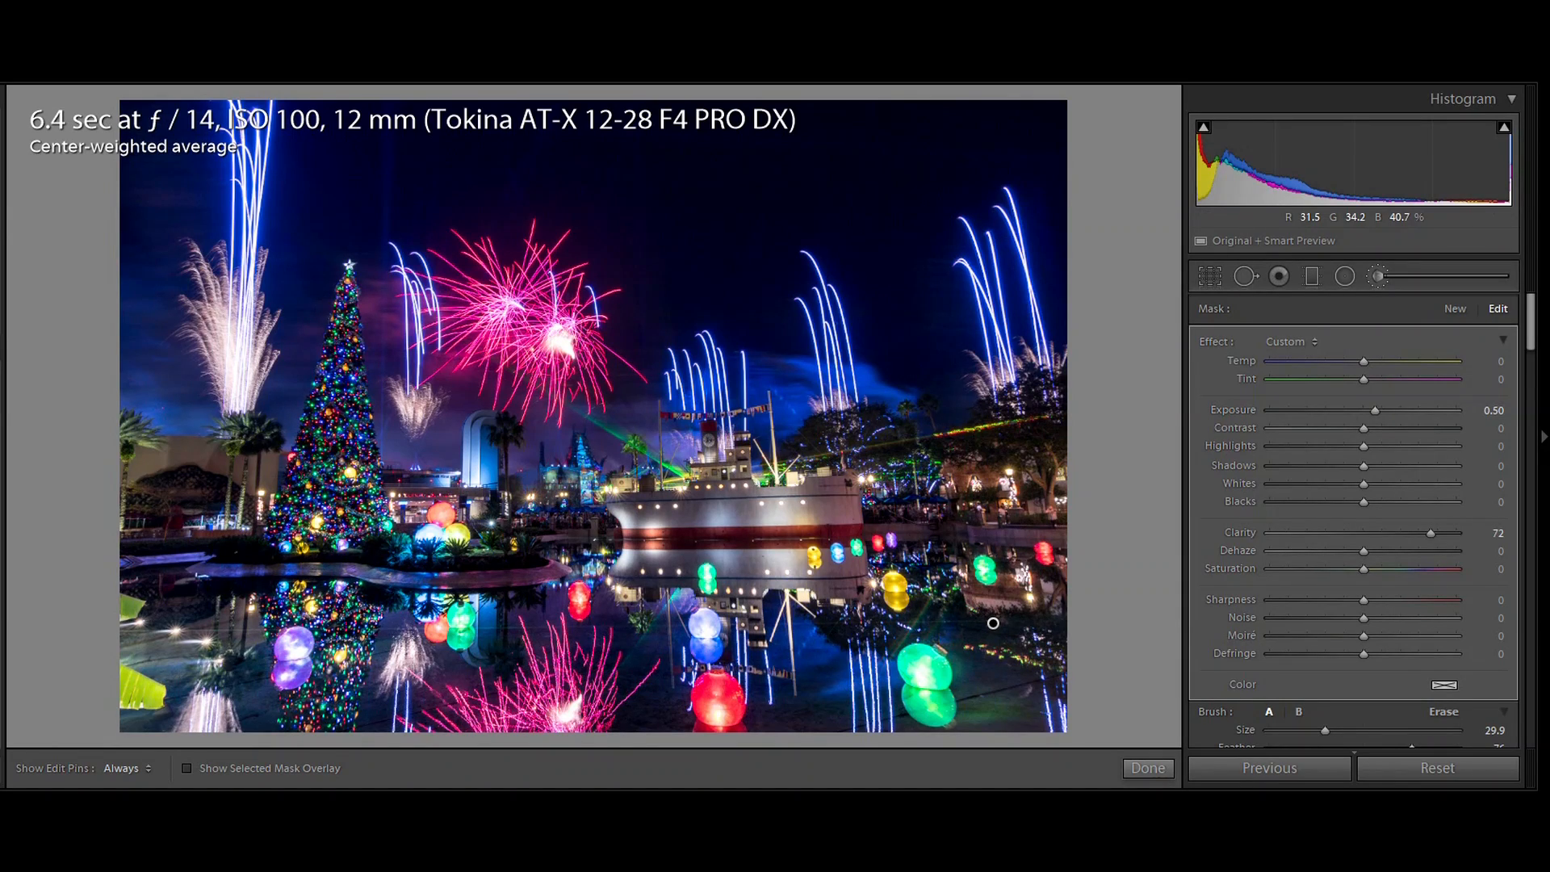
pyautogui.moveTo(1430, 533); pyautogui.dragTo(1422, 533)
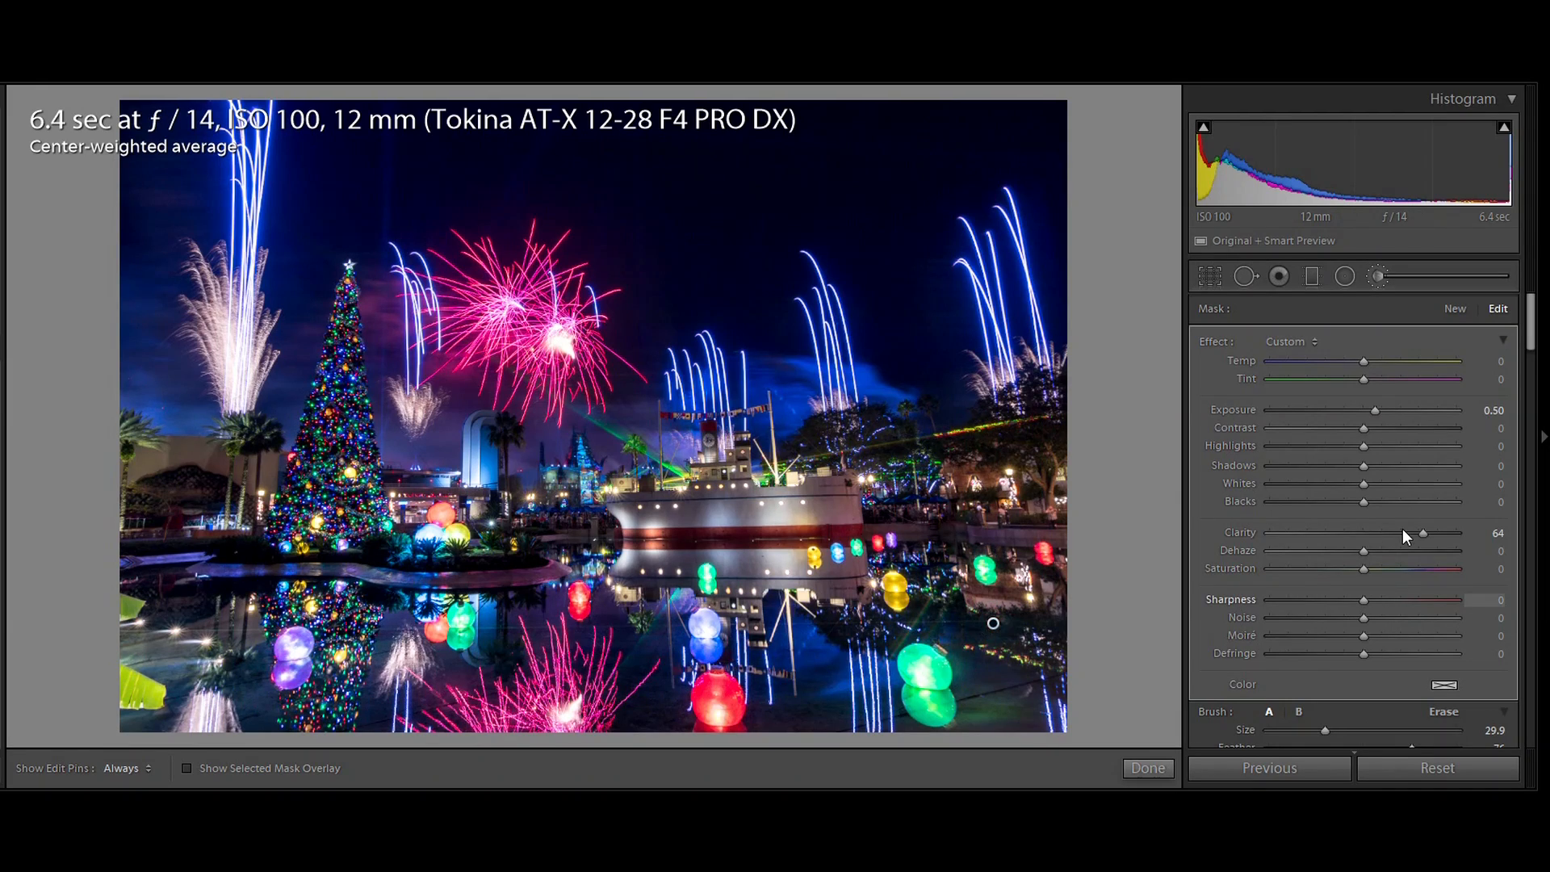
# Start a new brush adjustment with Clarity 3 and Exposure -1.15, and paint it over the upper night sky with the edit pins hidden.
pyautogui.click(1457, 308)
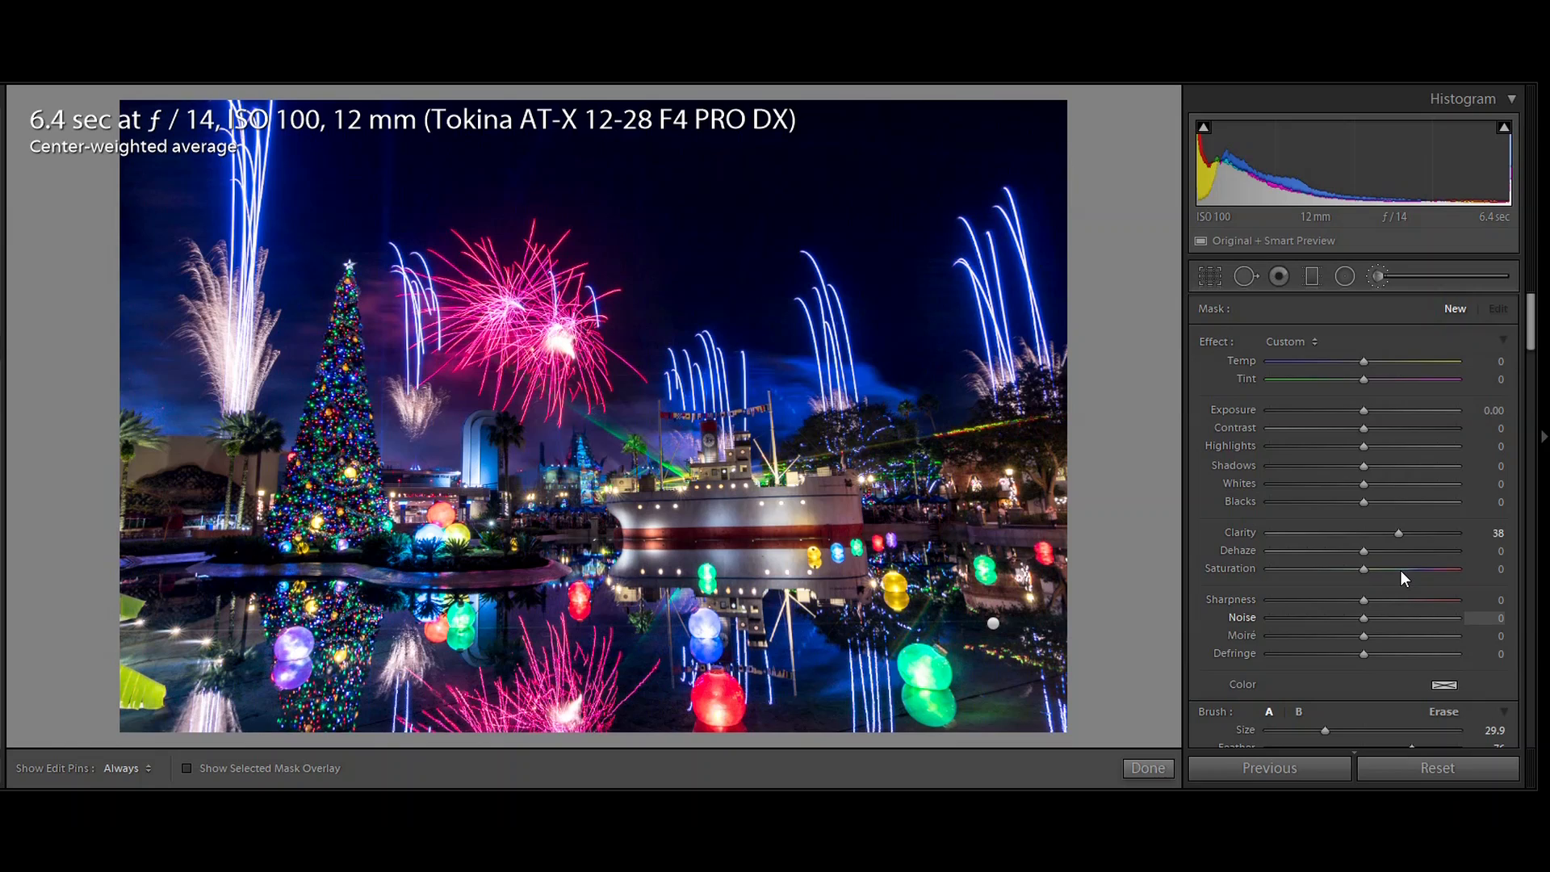
pyautogui.click(1370, 533)
pyautogui.moveTo(1363, 410); pyautogui.dragTo(1336, 408)
pyautogui.press('h')
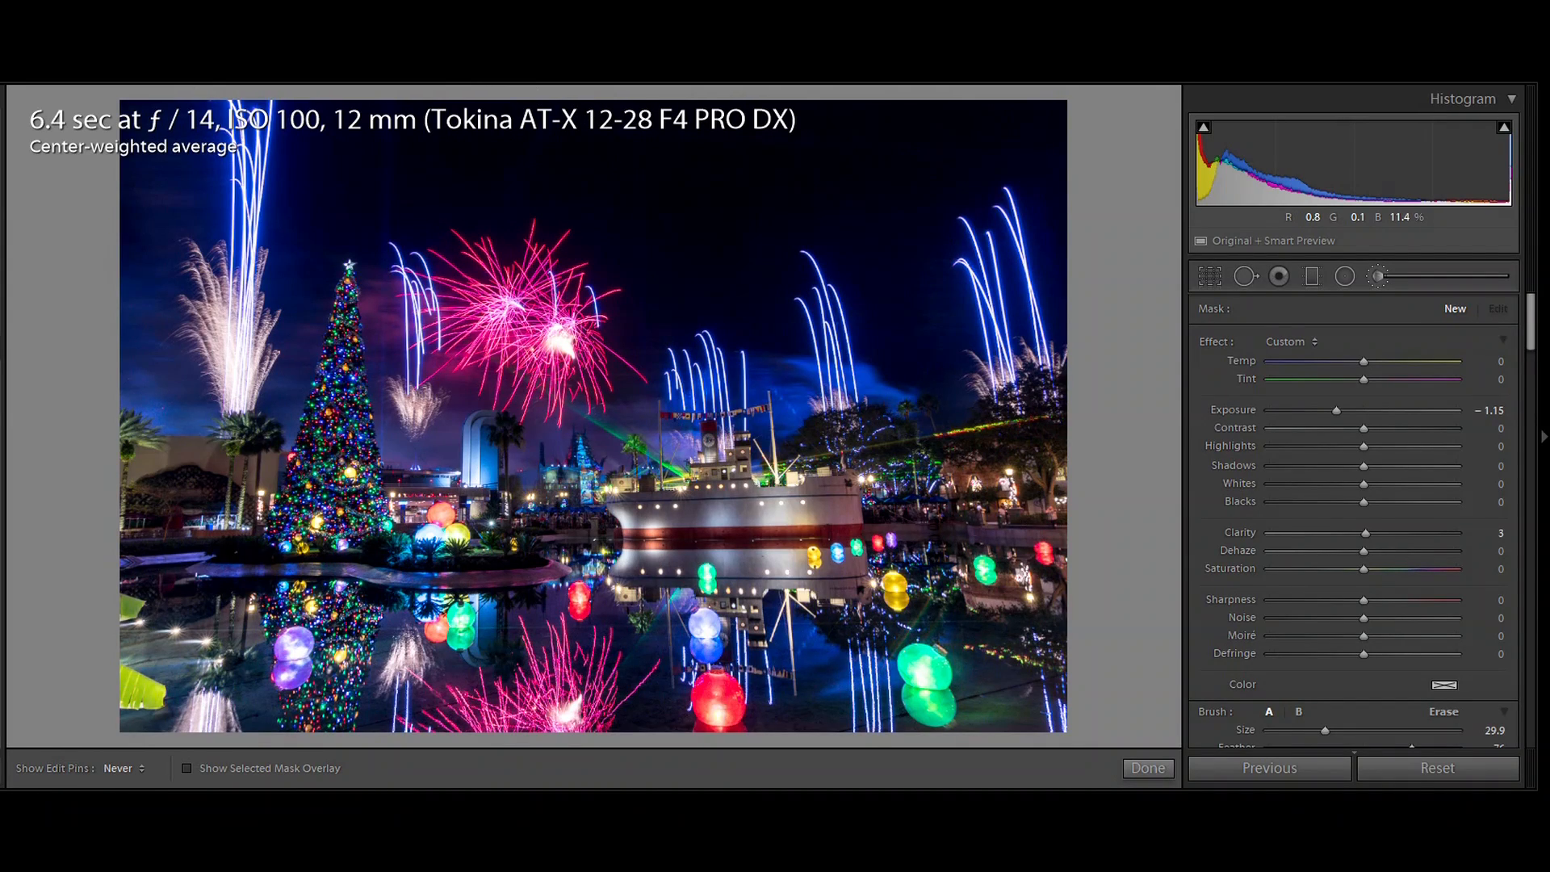
pyautogui.press('h')
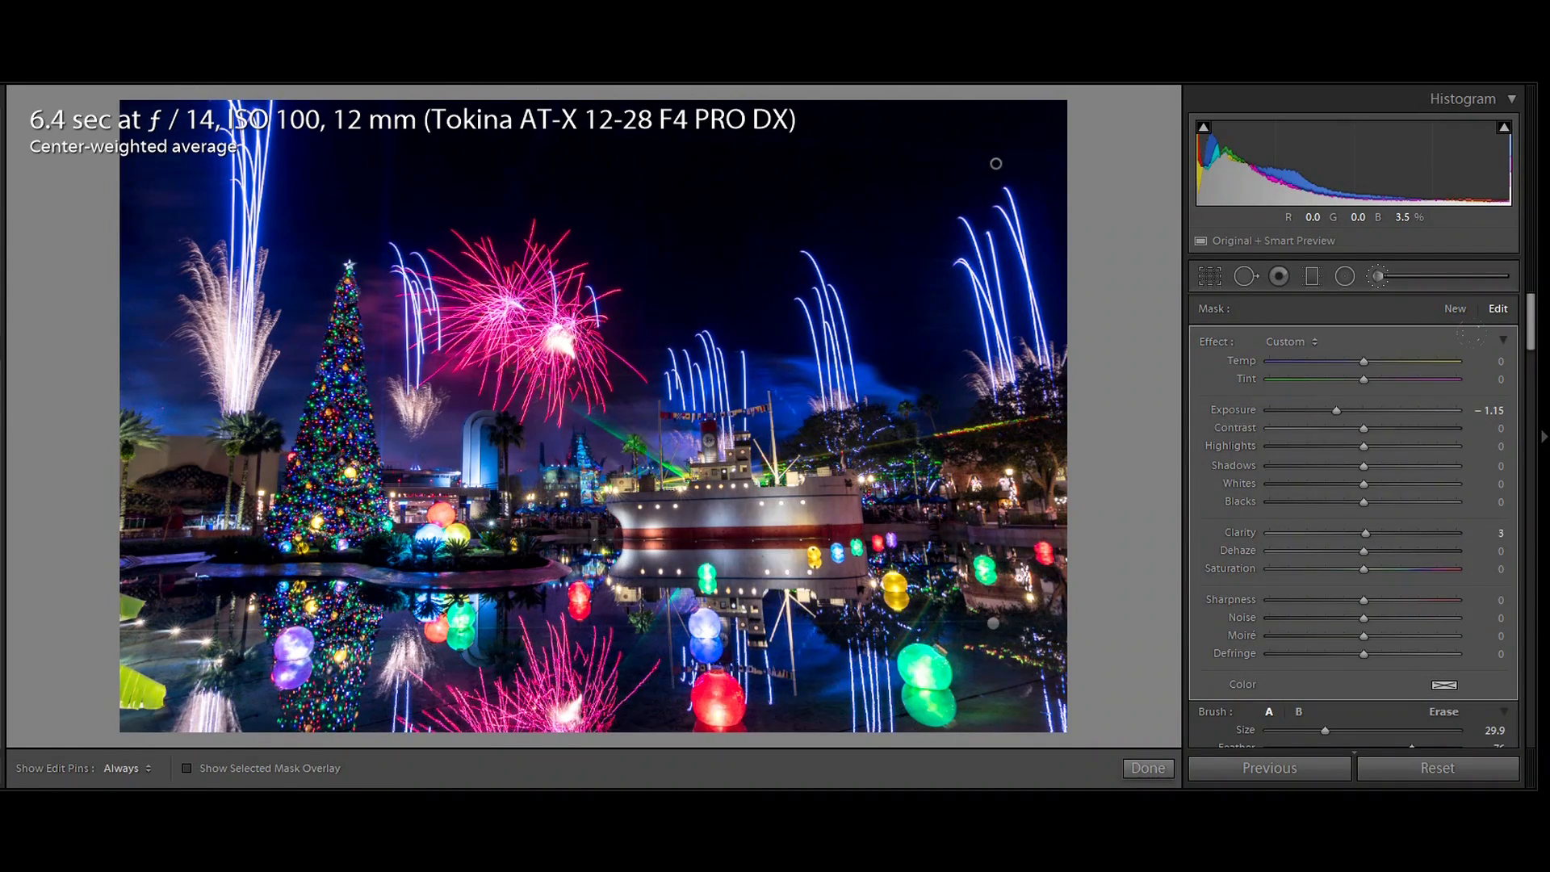
# Set the brush Size to 19.5 and continue painting the darkening adjustment over the sky around the fireworks.
pyautogui.moveTo(1529, 325); pyautogui.dragTo(1529, 353)
pyautogui.moveTo(1325, 521); pyautogui.dragTo(1298, 519)
pyautogui.press('h')
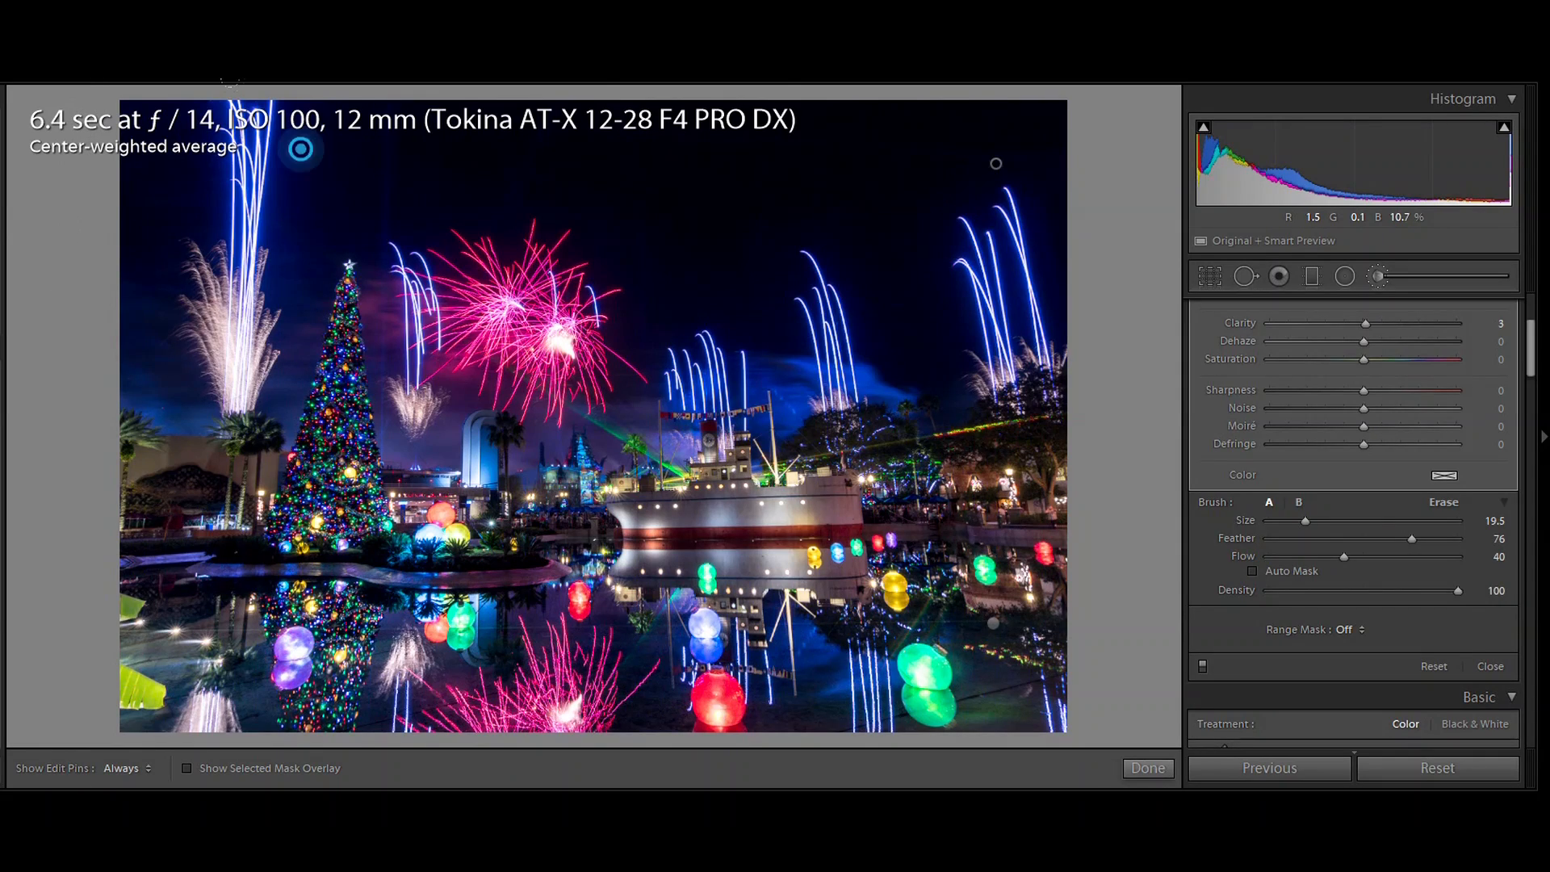
pyautogui.press('h')
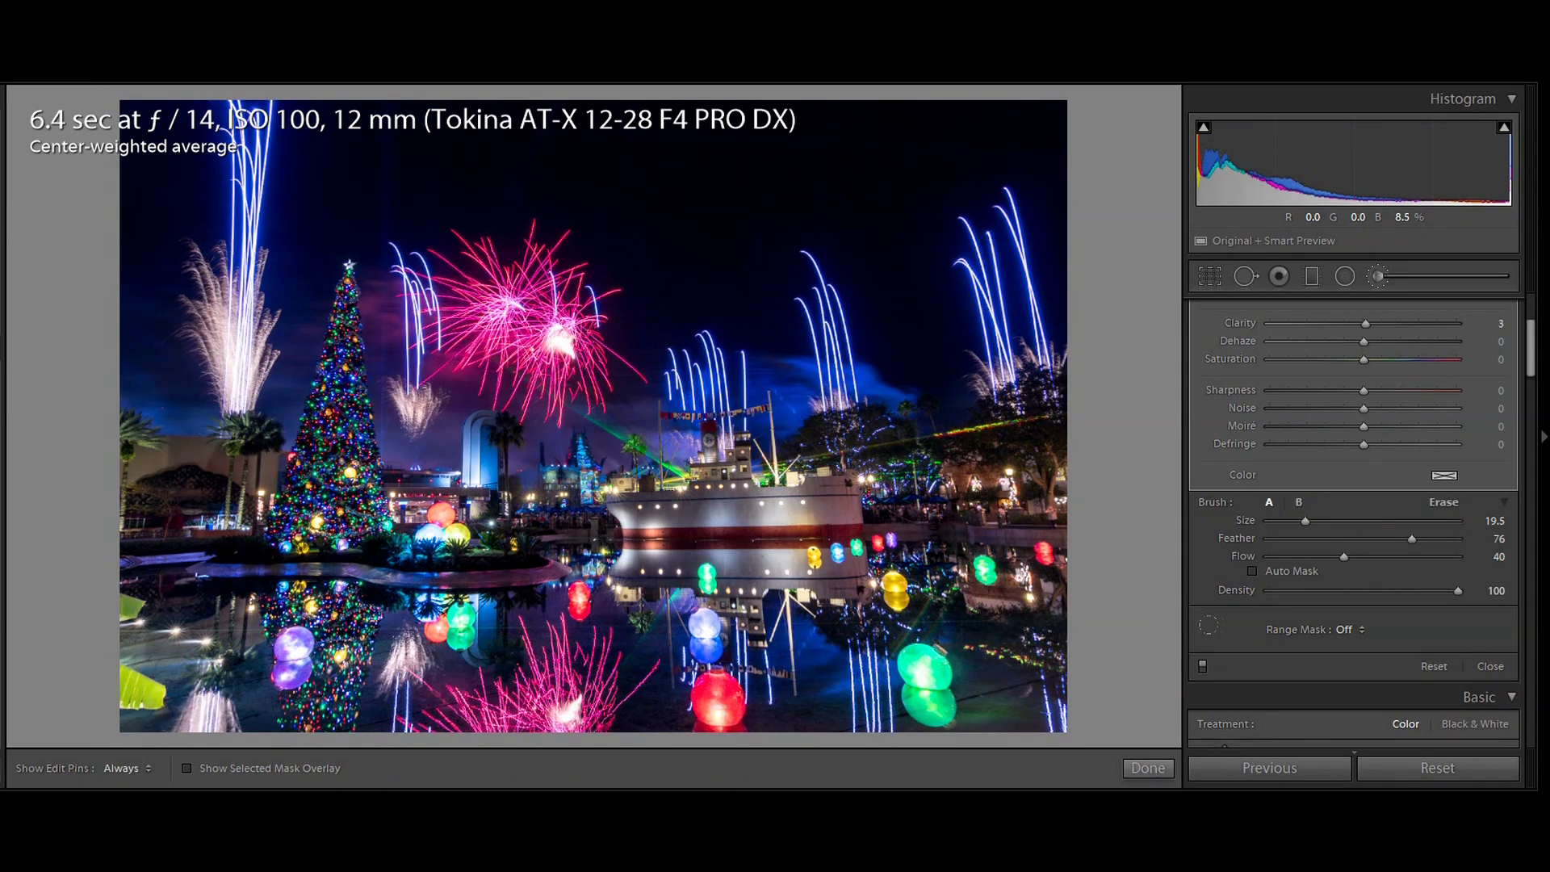
# Reduce the brush Size to 7.6 and darken the narrow sky areas beside the left fireworks and the tree.
pyautogui.moveTo(1305, 521); pyautogui.dragTo(1278, 523)
pyautogui.press('h')
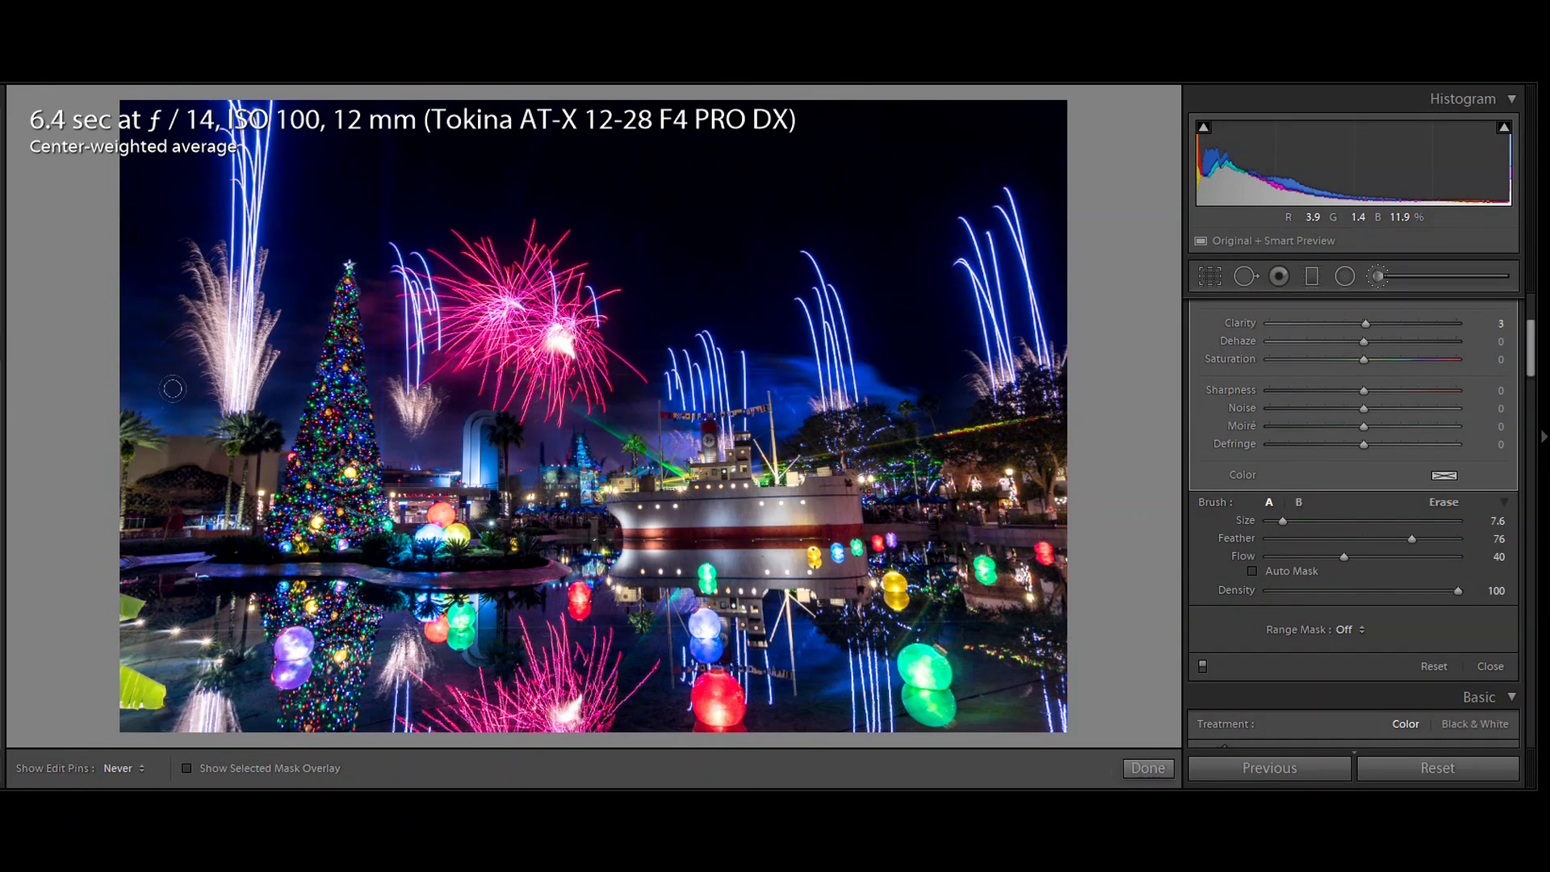
pyautogui.press('h')
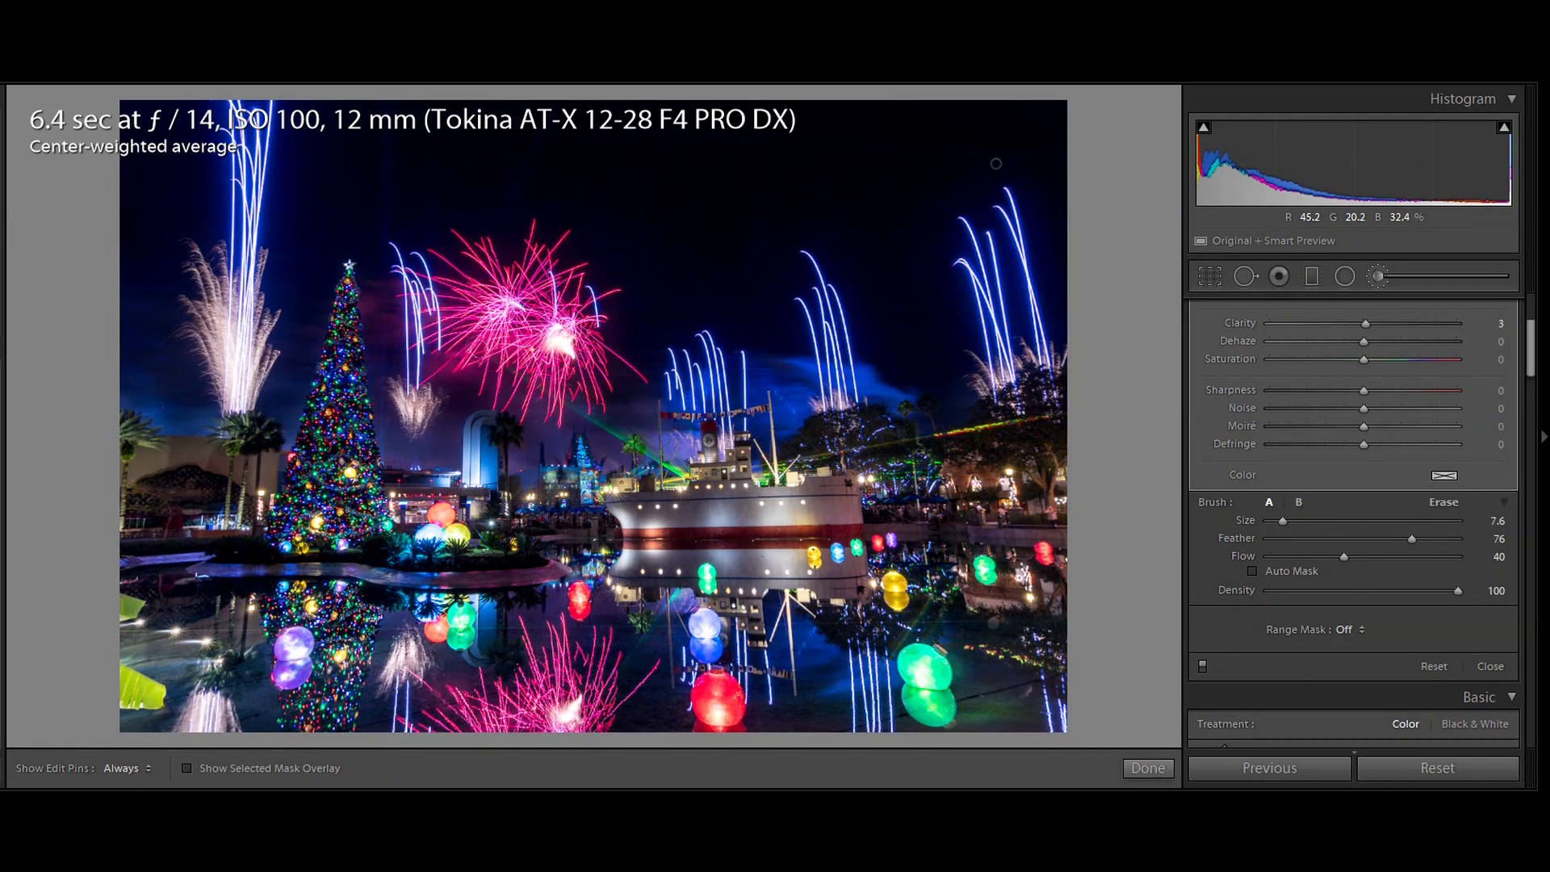
# Lower the brush Flow to 26 and paint the darkening adjustment into the remaining sky areas between the fireworks.
pyautogui.moveTo(1345, 557); pyautogui.dragTo(1316, 559)
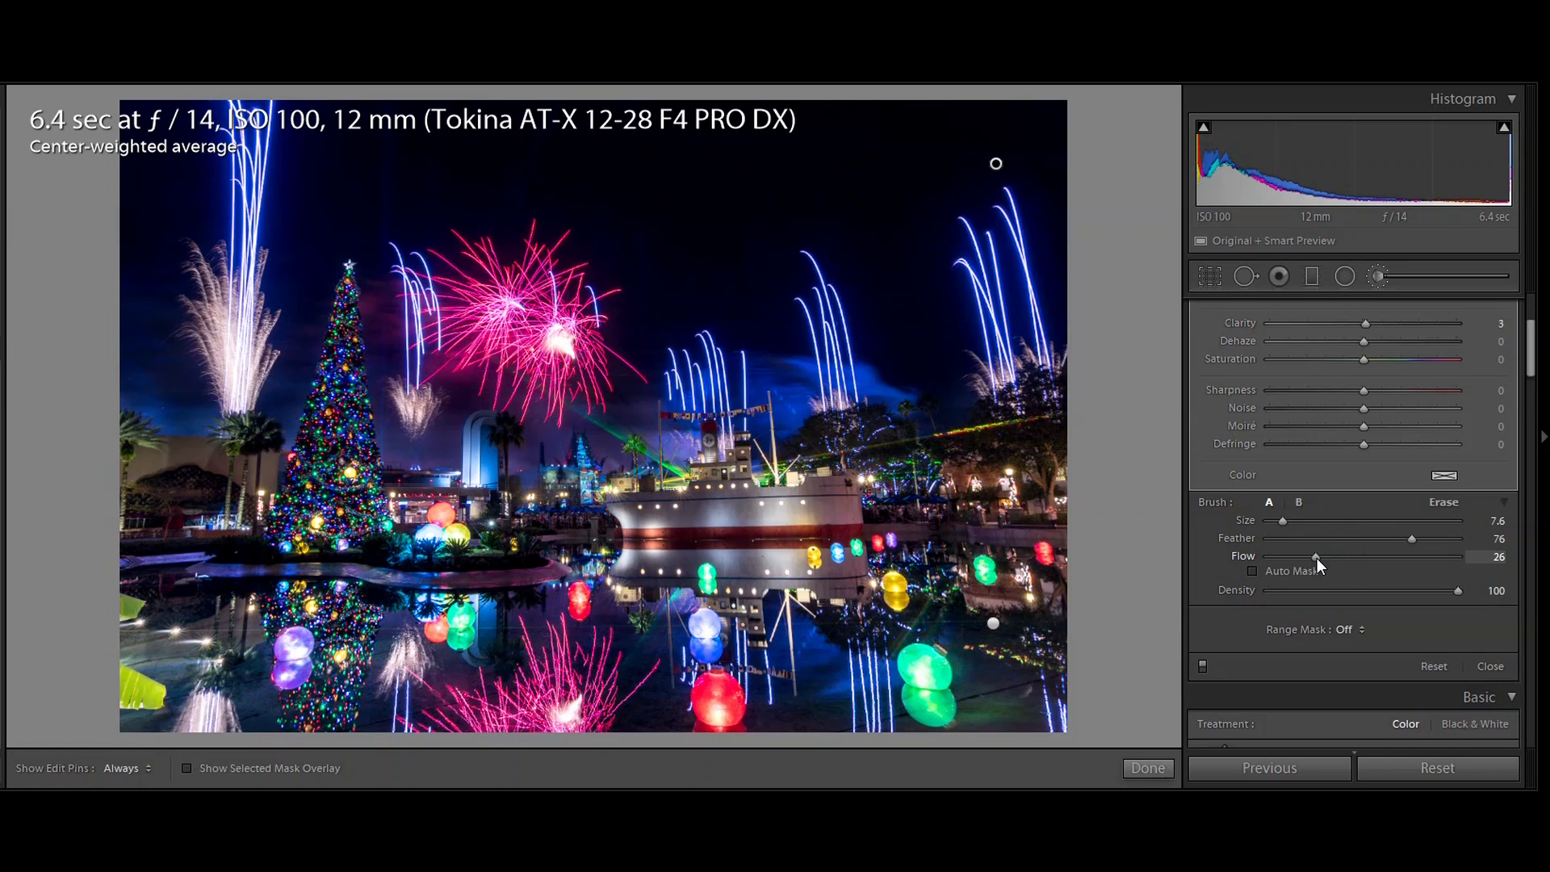
pyautogui.press('h')
pyautogui.moveTo(763, 425)
pyautogui.mouseDown()
pyautogui.moveTo(760, 376)
pyautogui.moveTo(655, 311)
pyautogui.moveTo(637, 387)
pyautogui.moveTo(443, 407)
pyautogui.moveTo(388, 451)
pyautogui.moveTo(351, 392)
pyautogui.moveTo(342, 228)
pyautogui.moveTo(276, 319)
pyautogui.moveTo(284, 336)
pyautogui.moveTo(330, 289)
pyautogui.moveTo(433, 420)
pyautogui.moveTo(487, 364)
pyautogui.moveTo(543, 412)
pyautogui.moveTo(645, 429)
pyautogui.moveTo(860, 352)
pyautogui.moveTo(937, 388)
pyautogui.moveTo(923, 163)
pyautogui.moveTo(1008, 286)
pyautogui.moveTo(974, 205)
pyautogui.moveTo(1009, 323)
pyautogui.moveTo(972, 198)
pyautogui.moveTo(1026, 331)
pyautogui.moveTo(1027, 123)
pyautogui.mouseUp()
pyautogui.moveTo(236, 92)
pyautogui.mouseDown()
pyautogui.moveTo(206, 267)
pyautogui.moveTo(174, 210)
pyautogui.moveTo(181, 399)
pyautogui.moveTo(294, 453)
pyautogui.moveTo(615, 434)
pyautogui.moveTo(886, 315)
pyautogui.mouseUp()
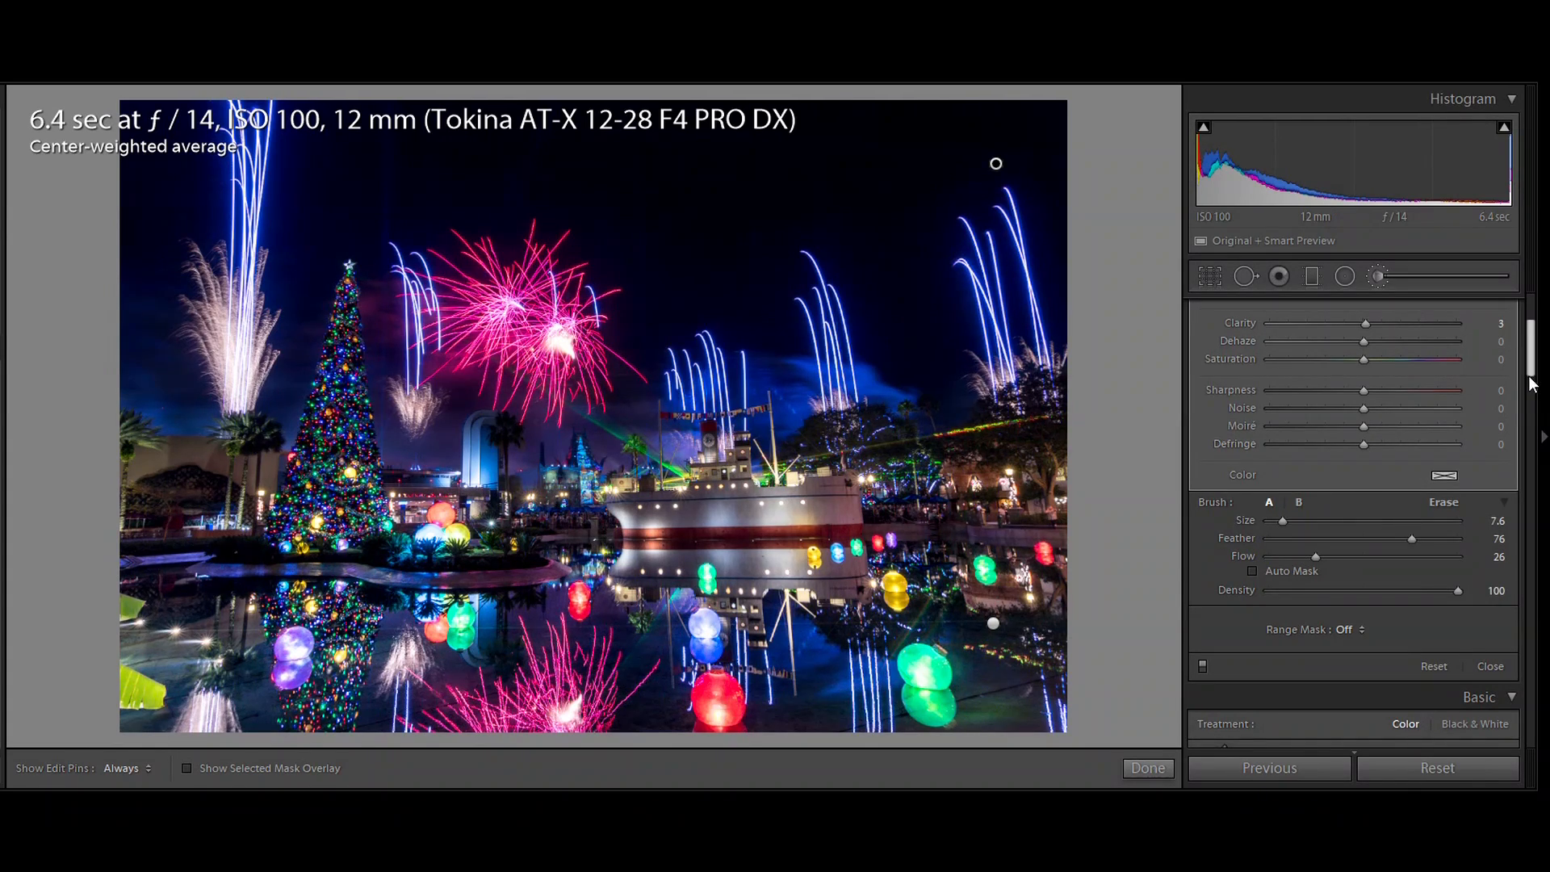
# Review the water and sky brush adjustments through their edit pins, and examine the sky's painted area with the mask overlay.
pyautogui.moveTo(1530, 373); pyautogui.dragTo(1531, 344)
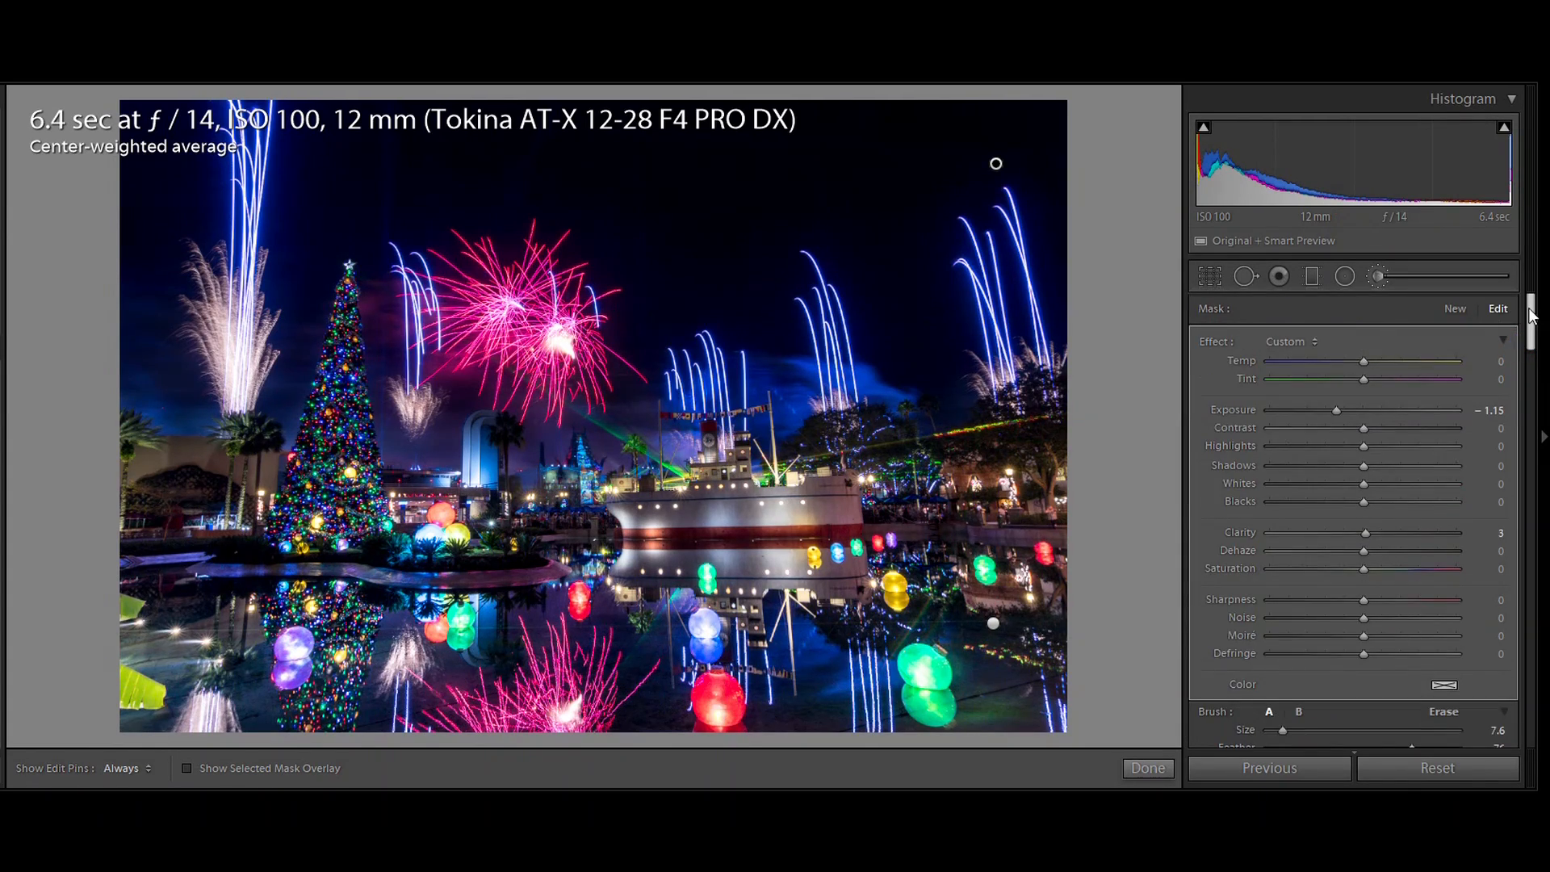
pyautogui.click(1457, 308)
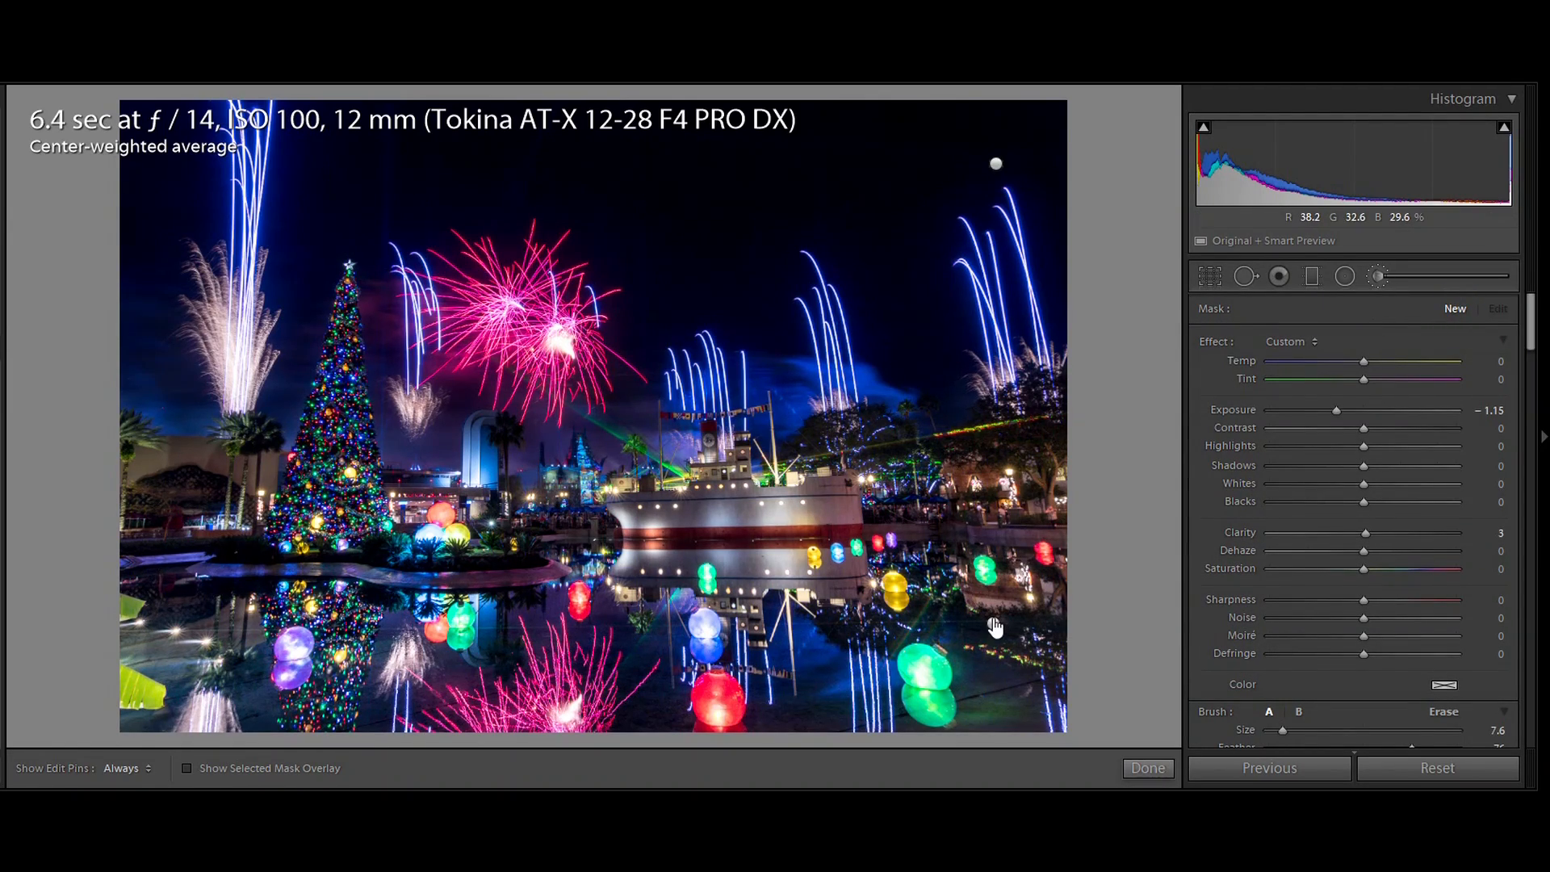
pyautogui.click(994, 629)
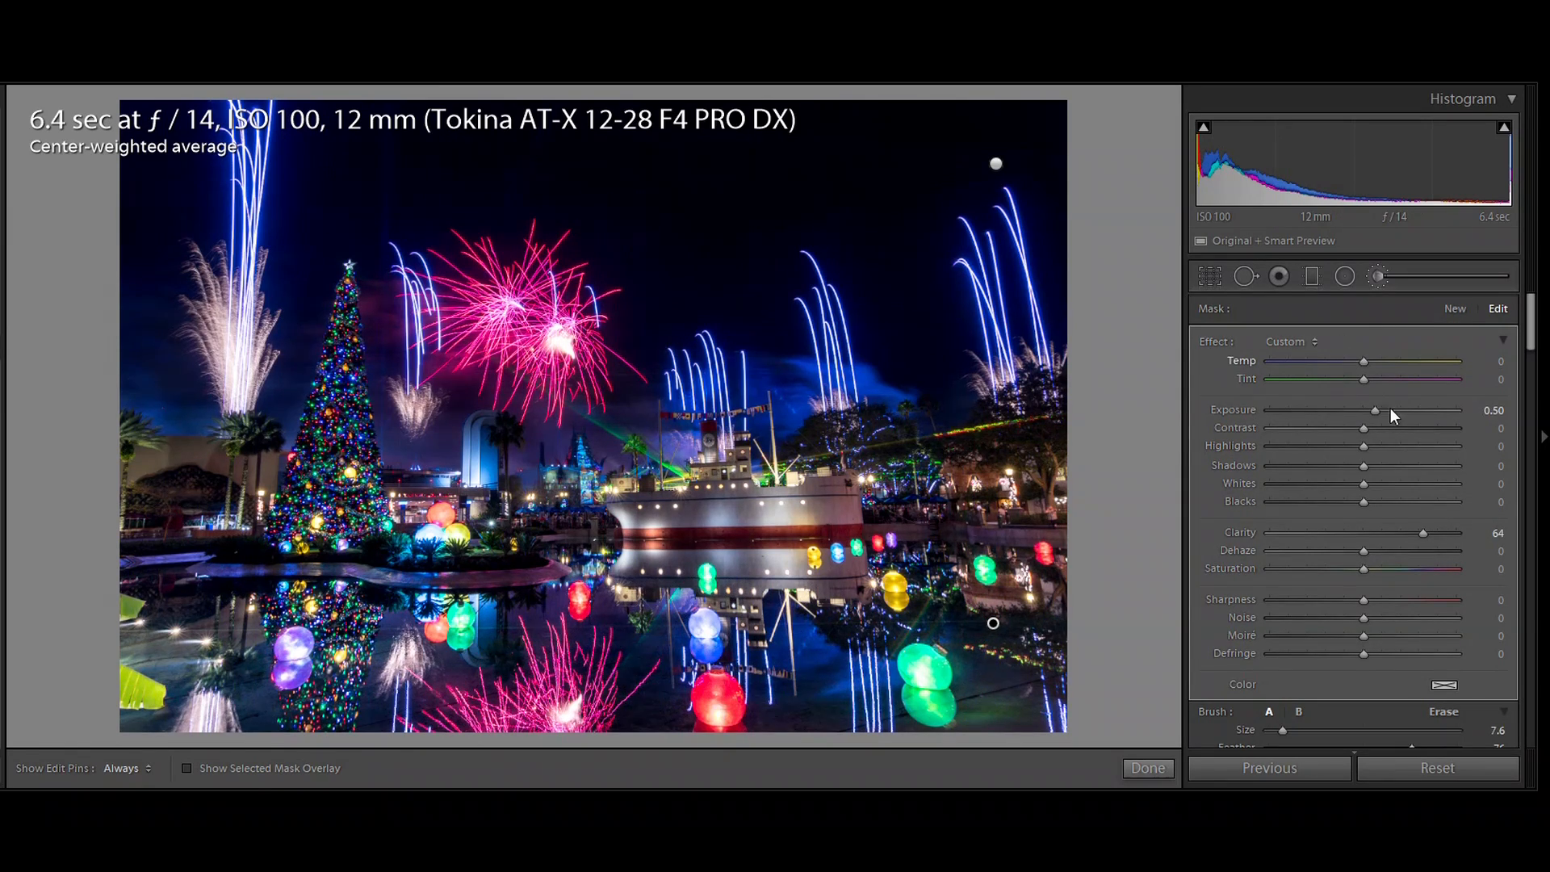
pyautogui.click(996, 164)
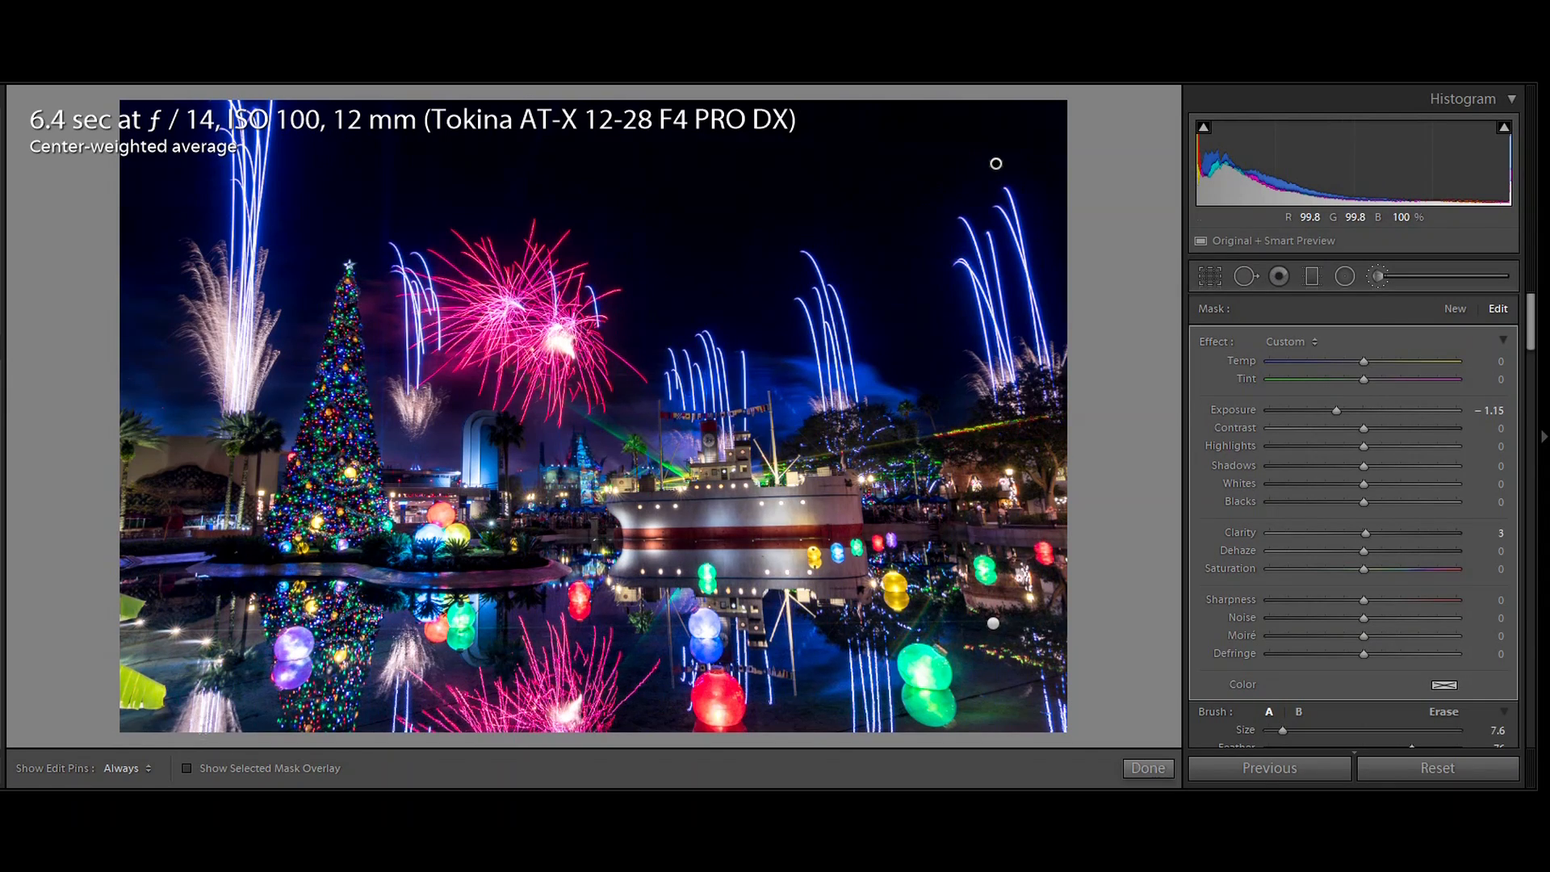
pyautogui.click(187, 768)
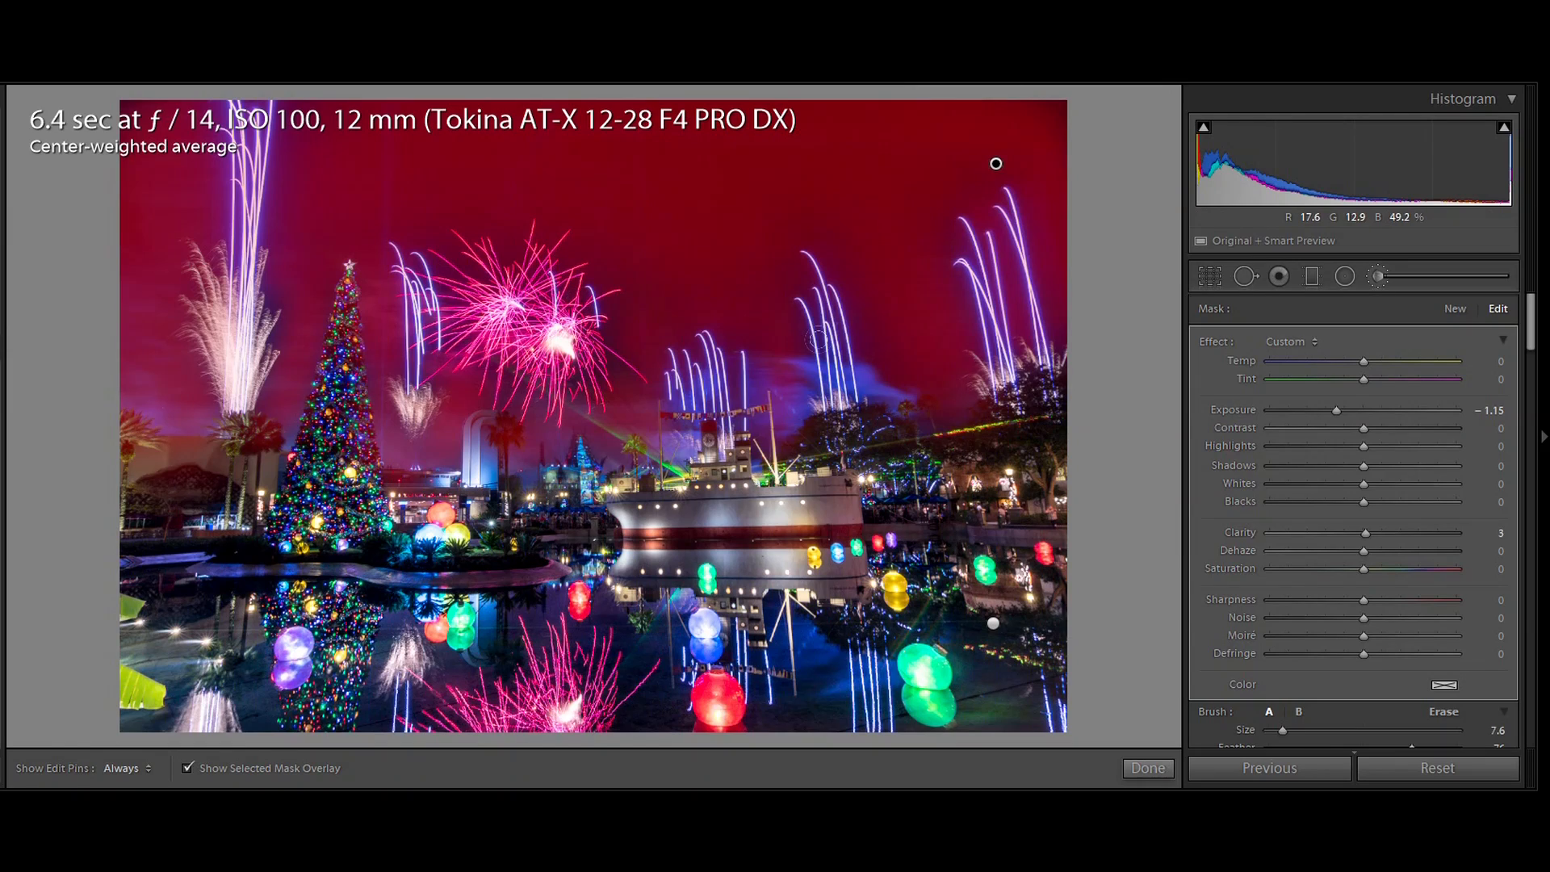
pyautogui.press('h')
pyautogui.press('h')
pyautogui.press('o')
# View the Erase brush settings and switch back to brush A.
pyautogui.moveTo(1531, 337); pyautogui.dragTo(1531, 361)
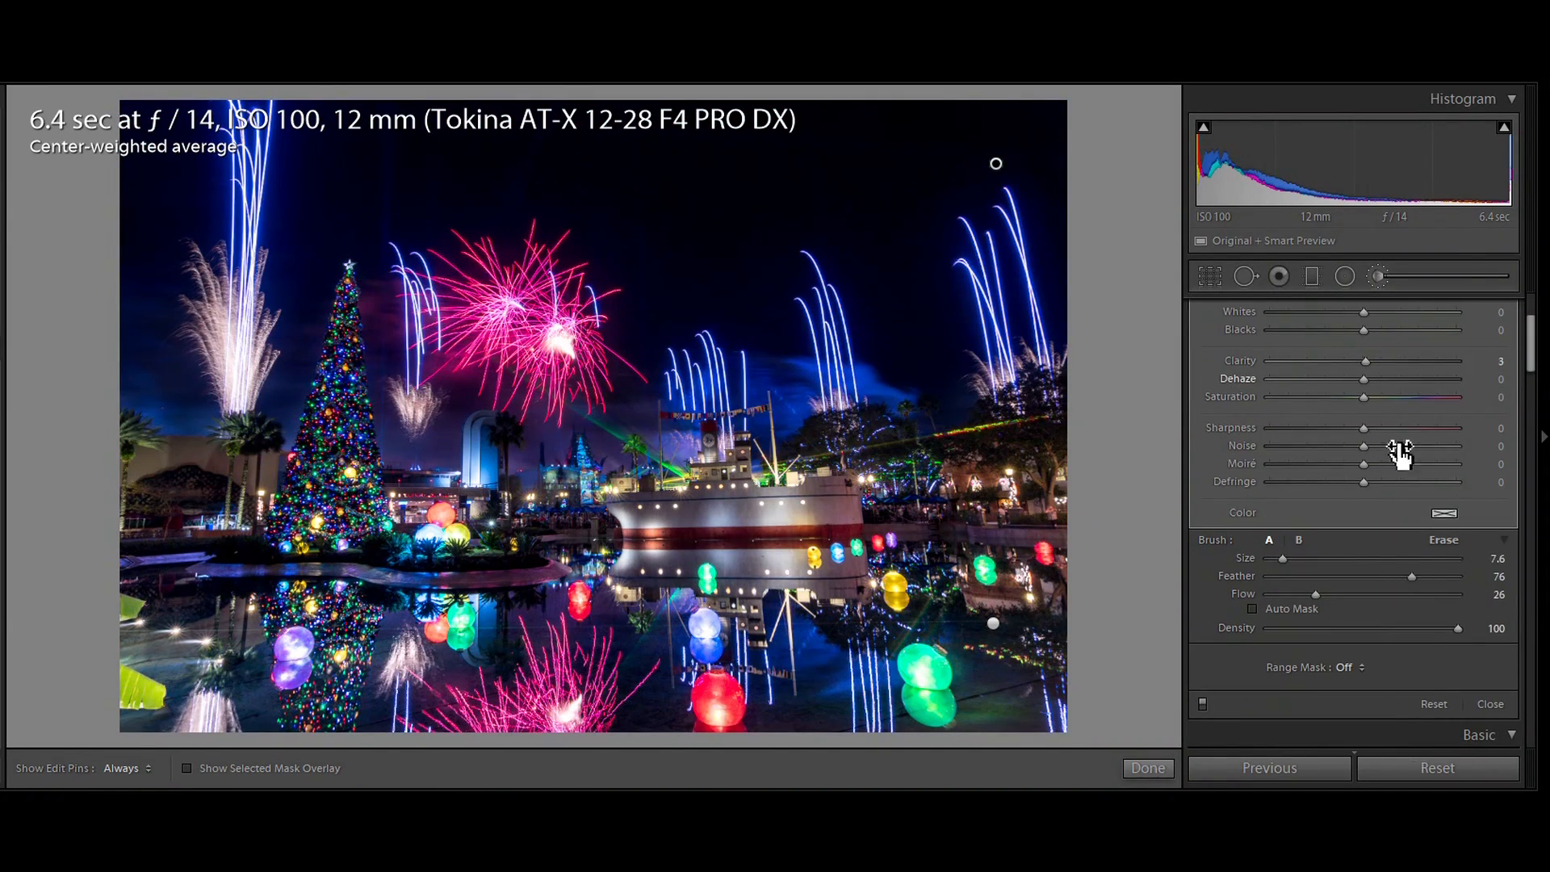
pyautogui.click(1444, 541)
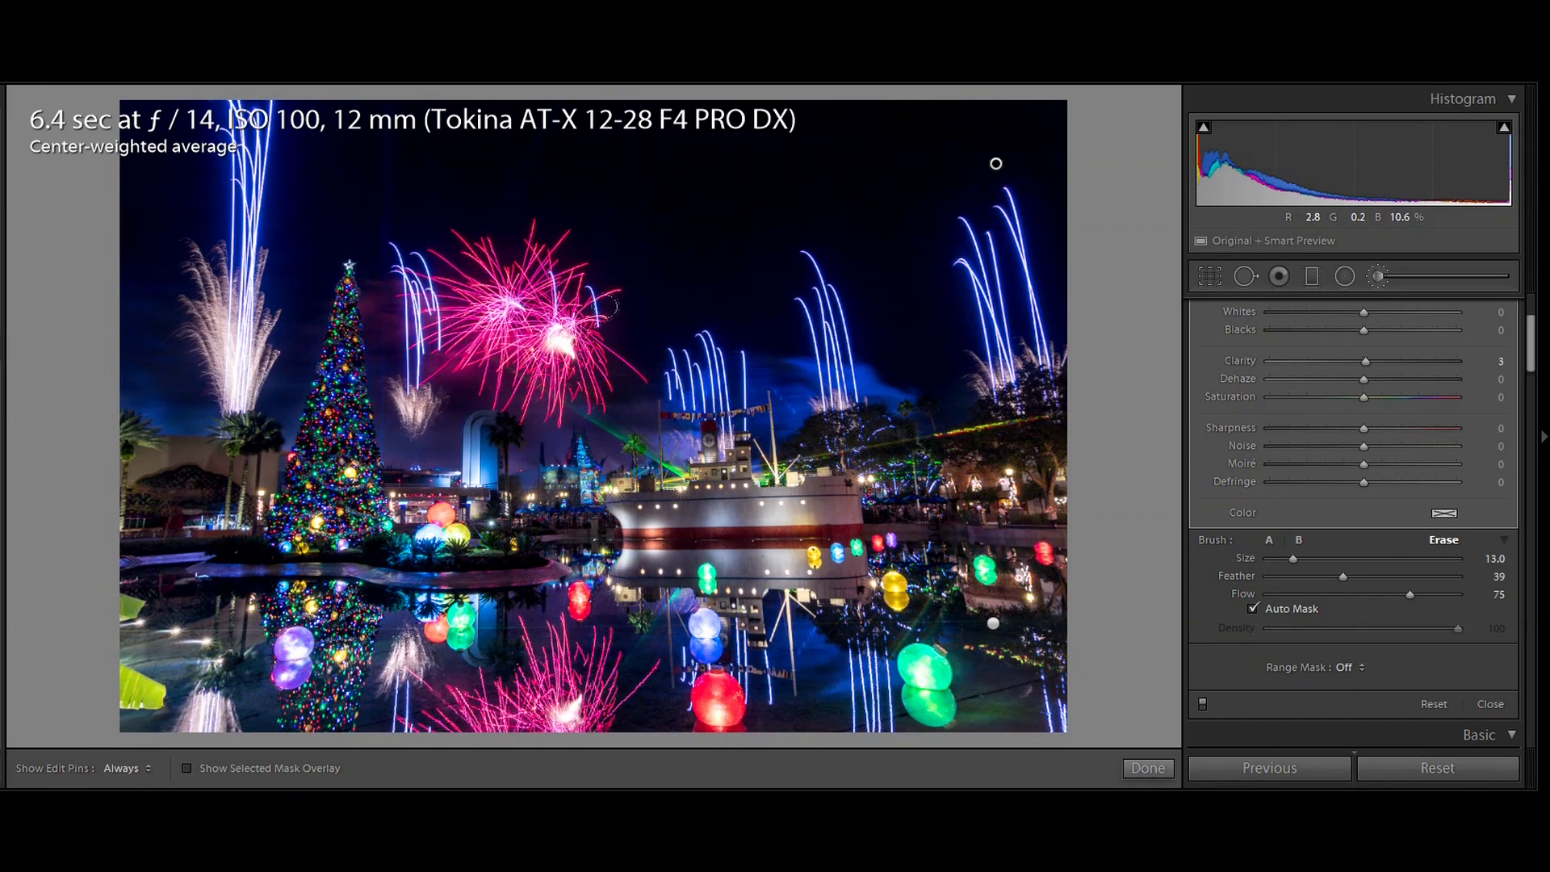
pyautogui.click(1271, 539)
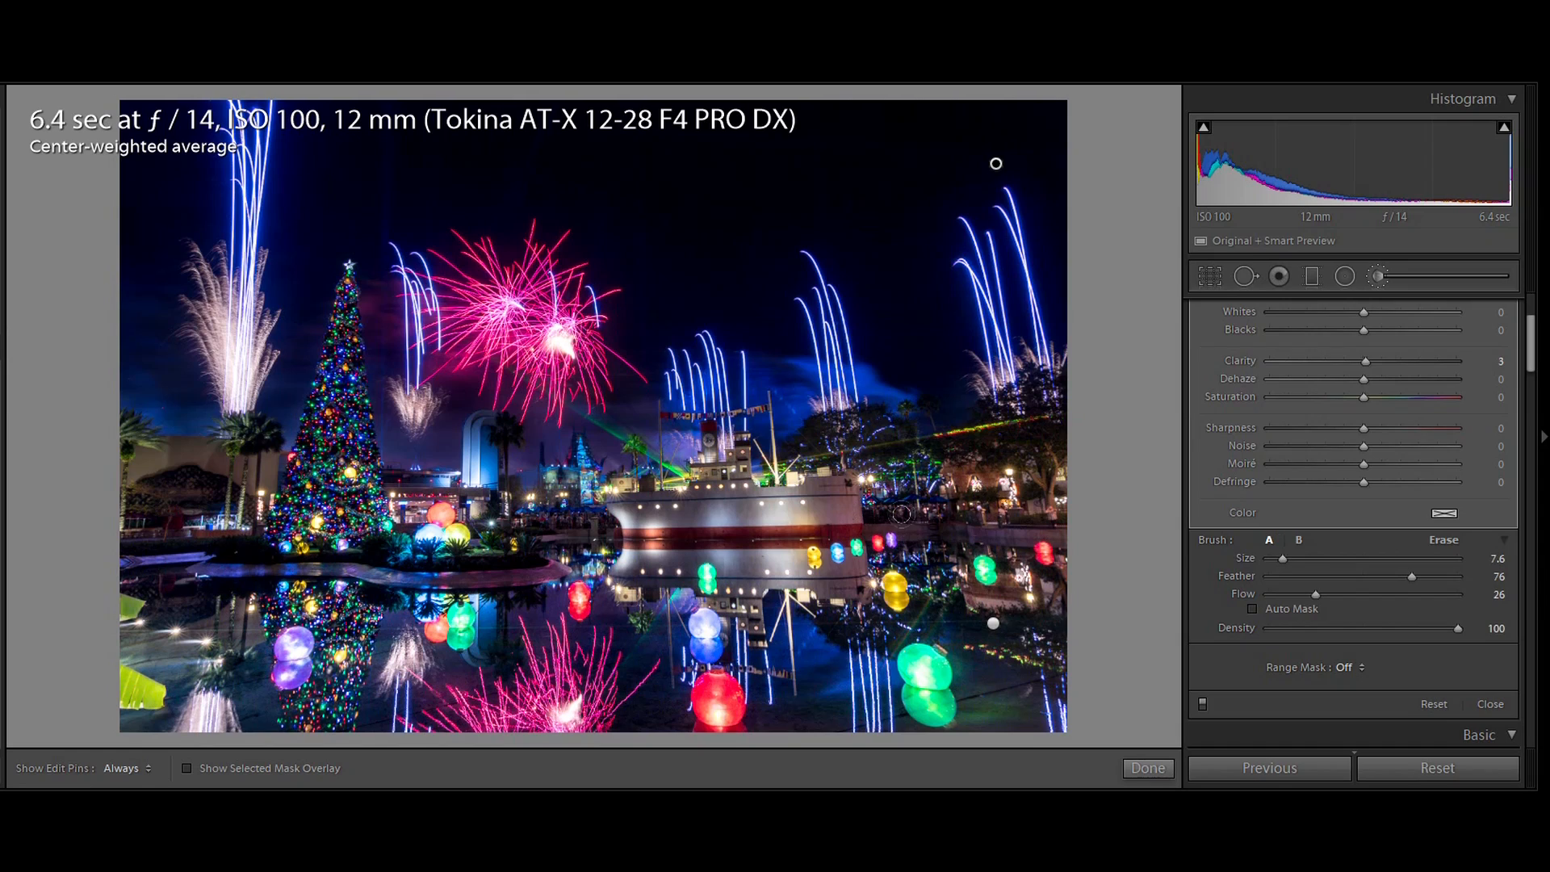
pyautogui.scroll(4, 1528, 349)
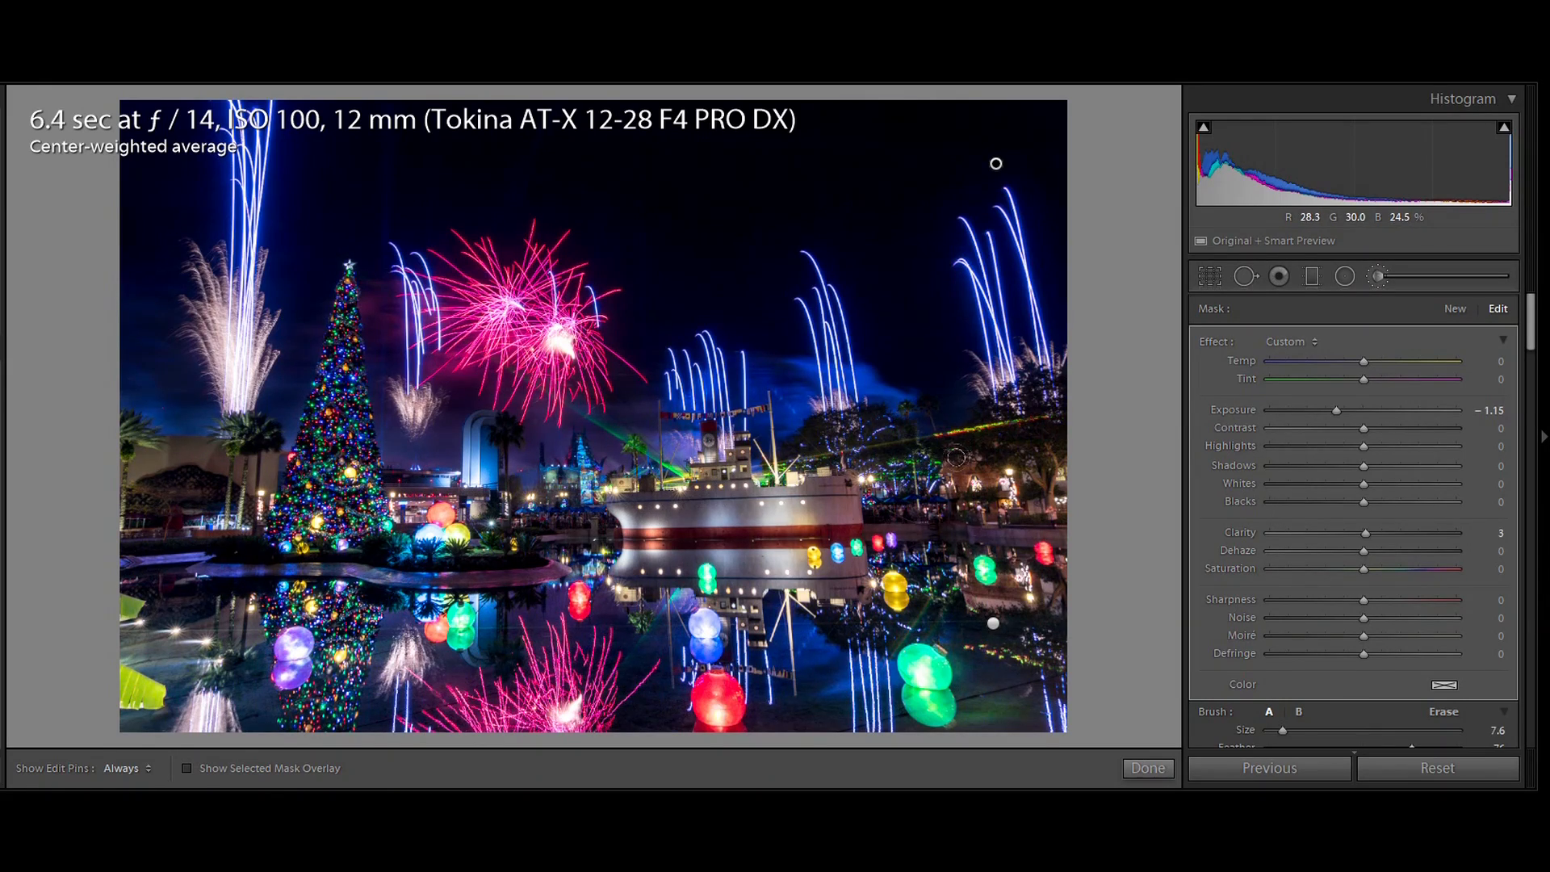
# Start a new brush adjustment with Exposure 0.99 and set the brush Size to 18.0.
pyautogui.click(1455, 309)
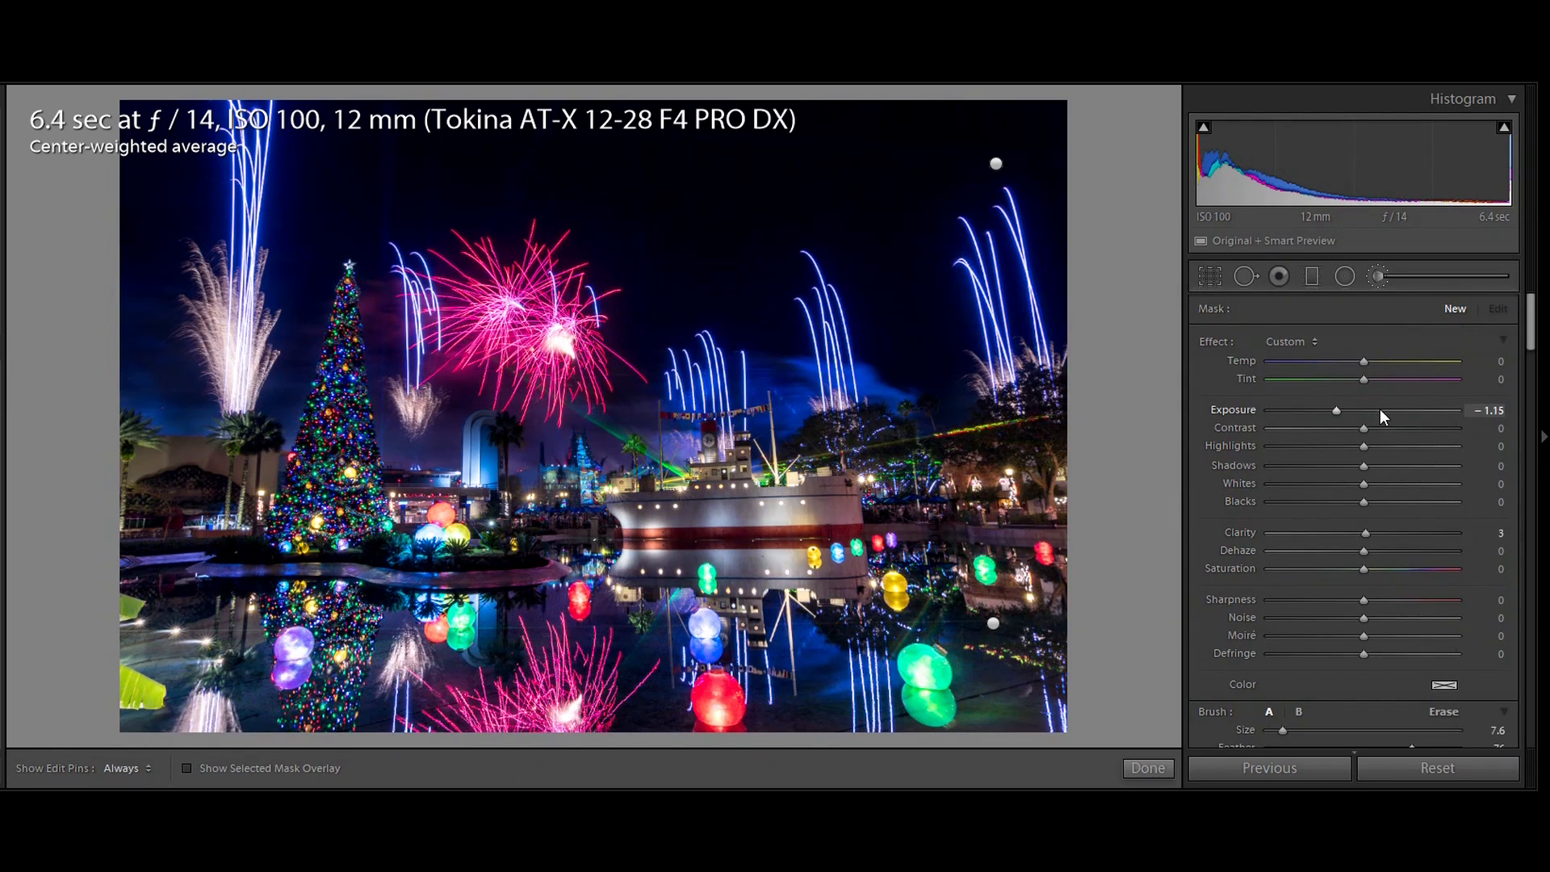
pyautogui.moveTo(1381, 409); pyautogui.dragTo(1387, 409)
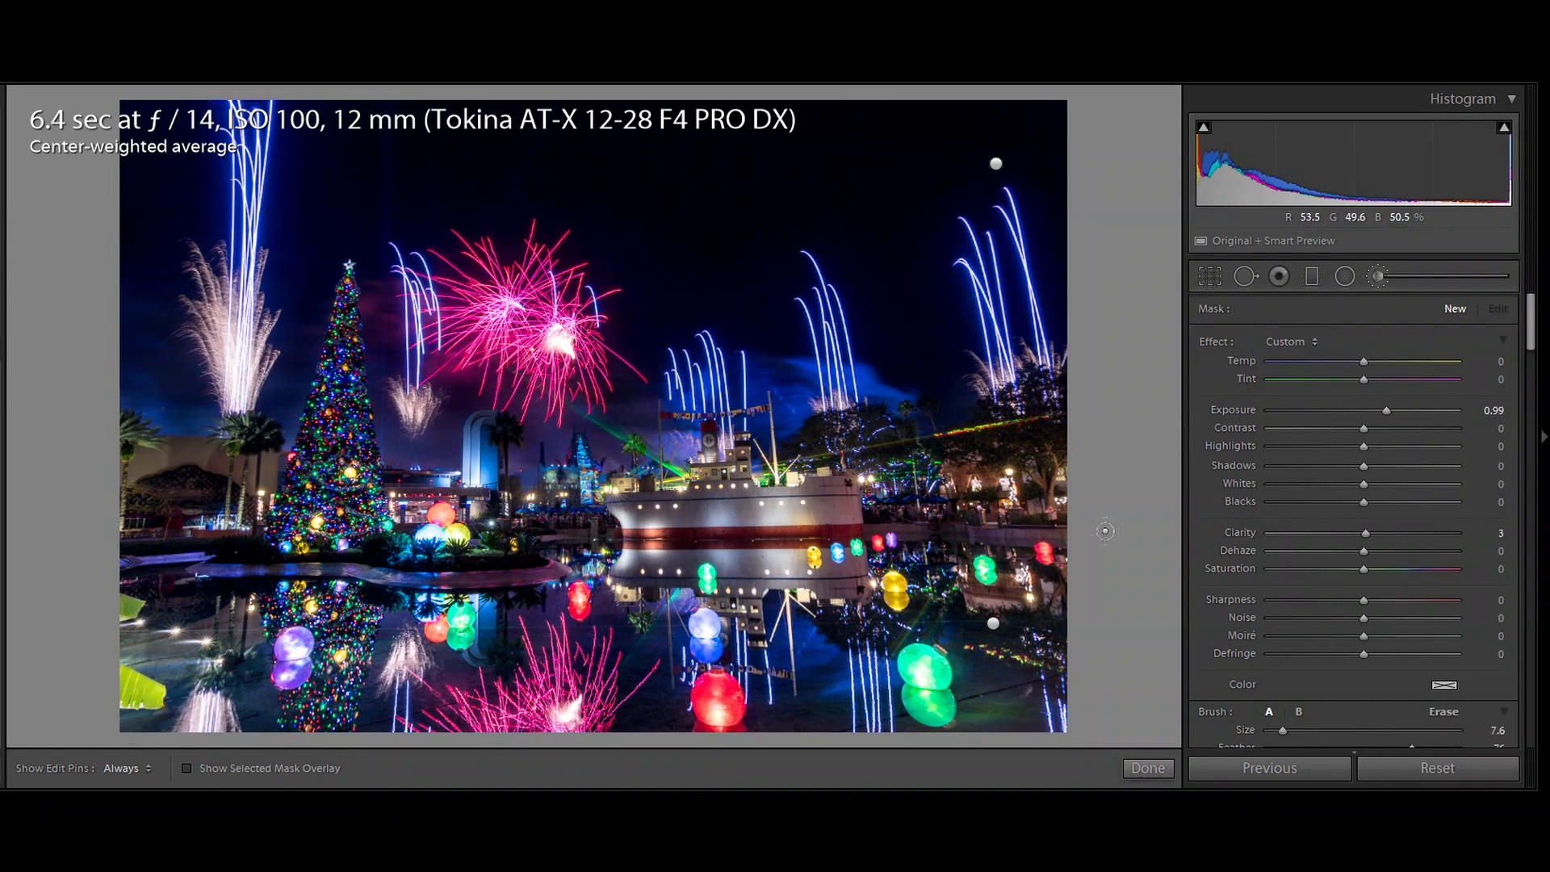
pyautogui.moveTo(1529, 313); pyautogui.dragTo(1529, 335)
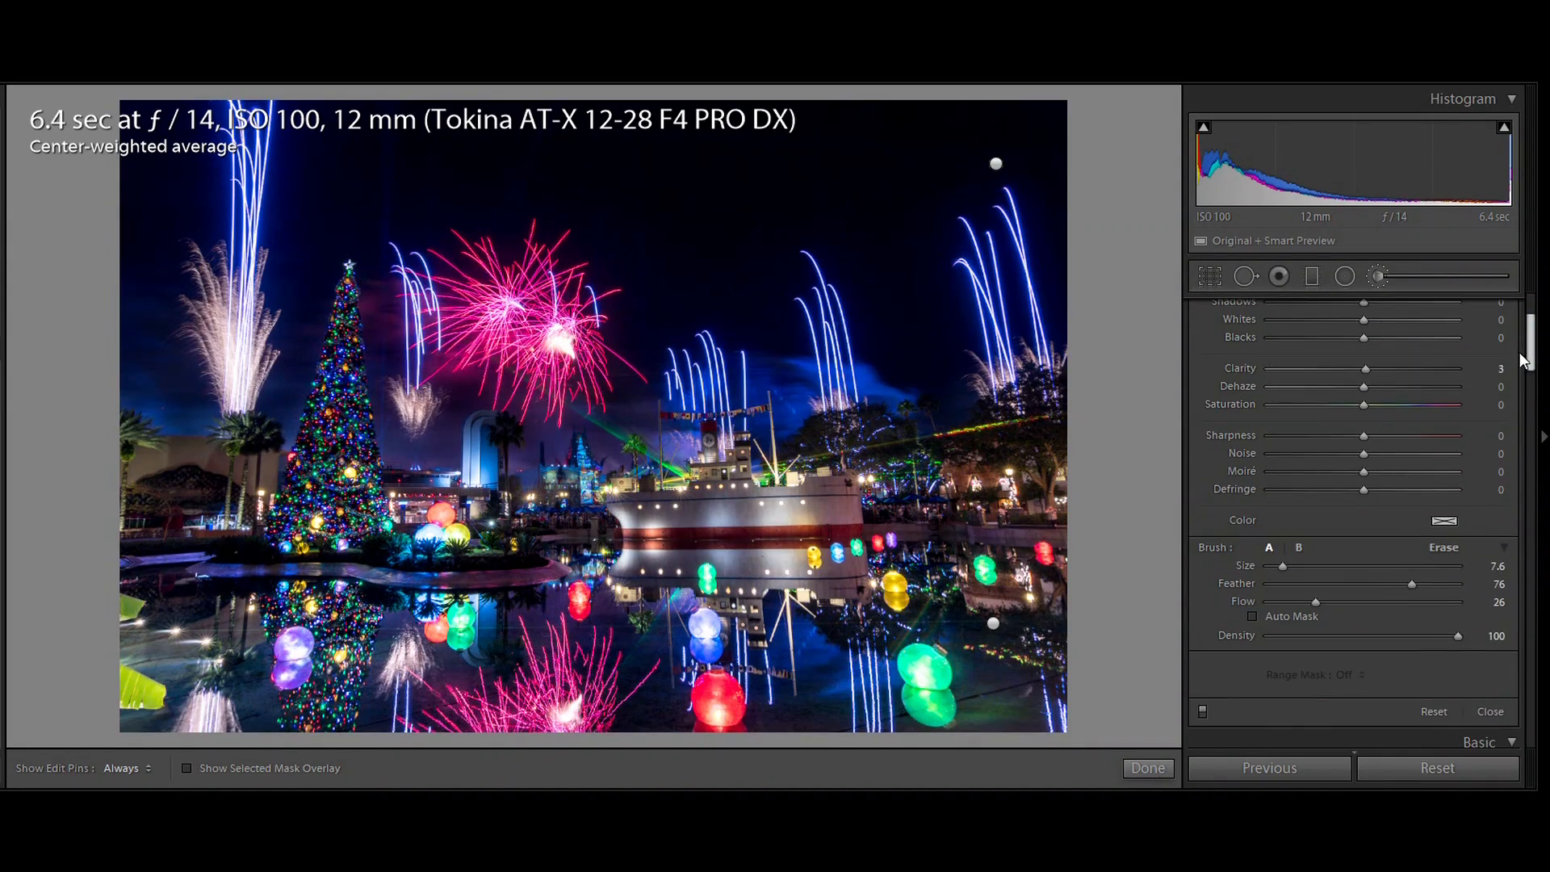
pyautogui.moveTo(1343, 566)
pyautogui.mouseDown()
pyautogui.moveTo(1296, 546)
pyautogui.moveTo(1305, 566)
pyautogui.mouseUp()
pyautogui.moveTo(1303, 565); pyautogui.dragTo(1301, 565)
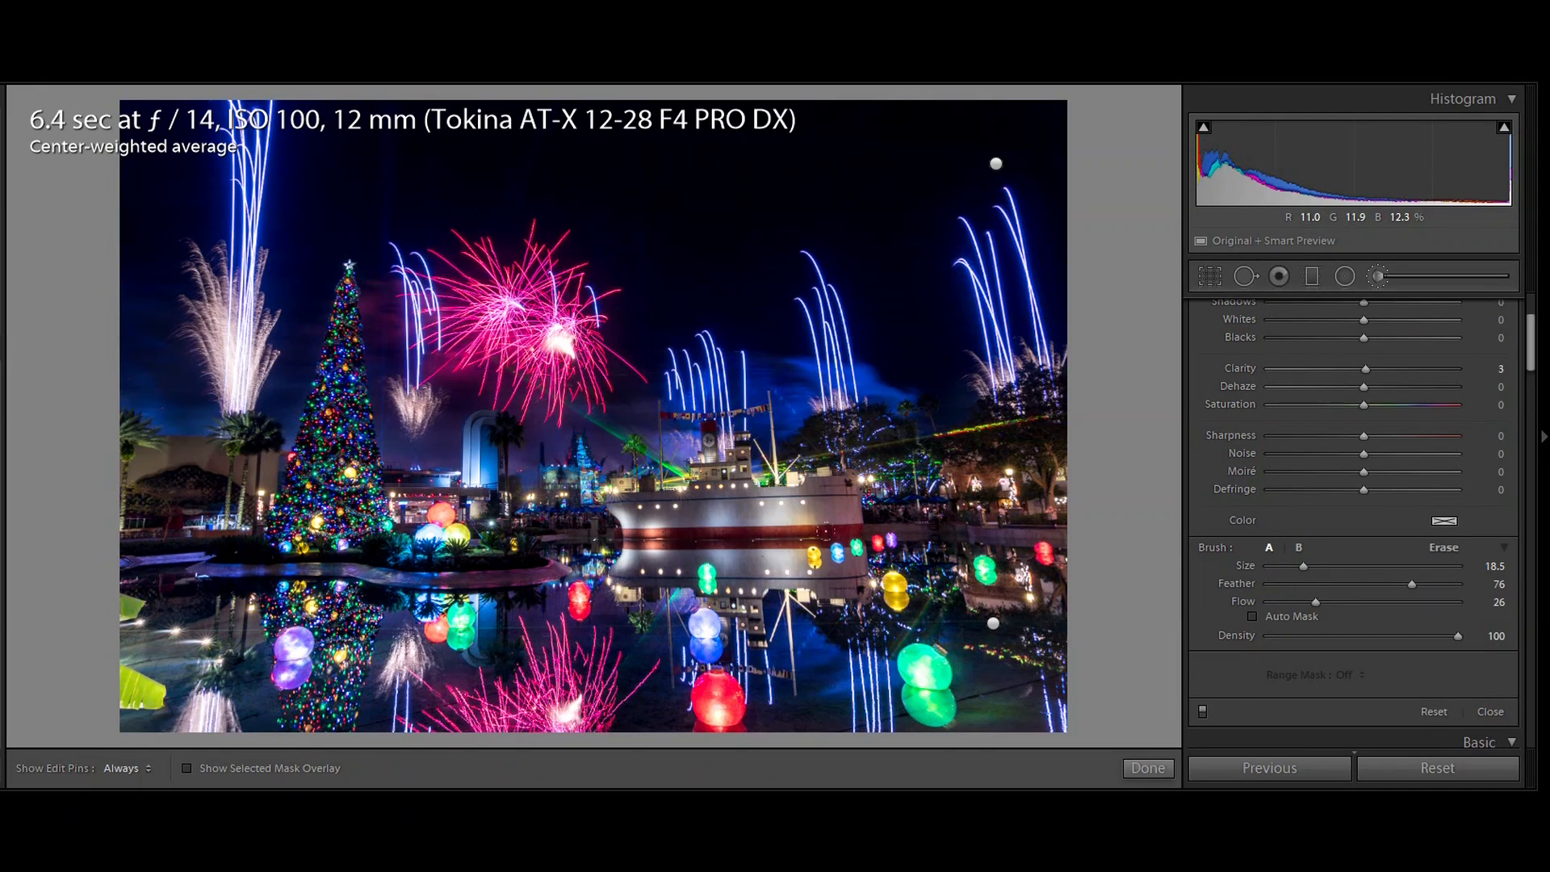
pyautogui.scroll(2, 828, 492)
# Paint the brightening adjustment over the buildings, trees and island along the shoreline, raising the brush Flow to 37 for the second pass.
pyautogui.press('h')
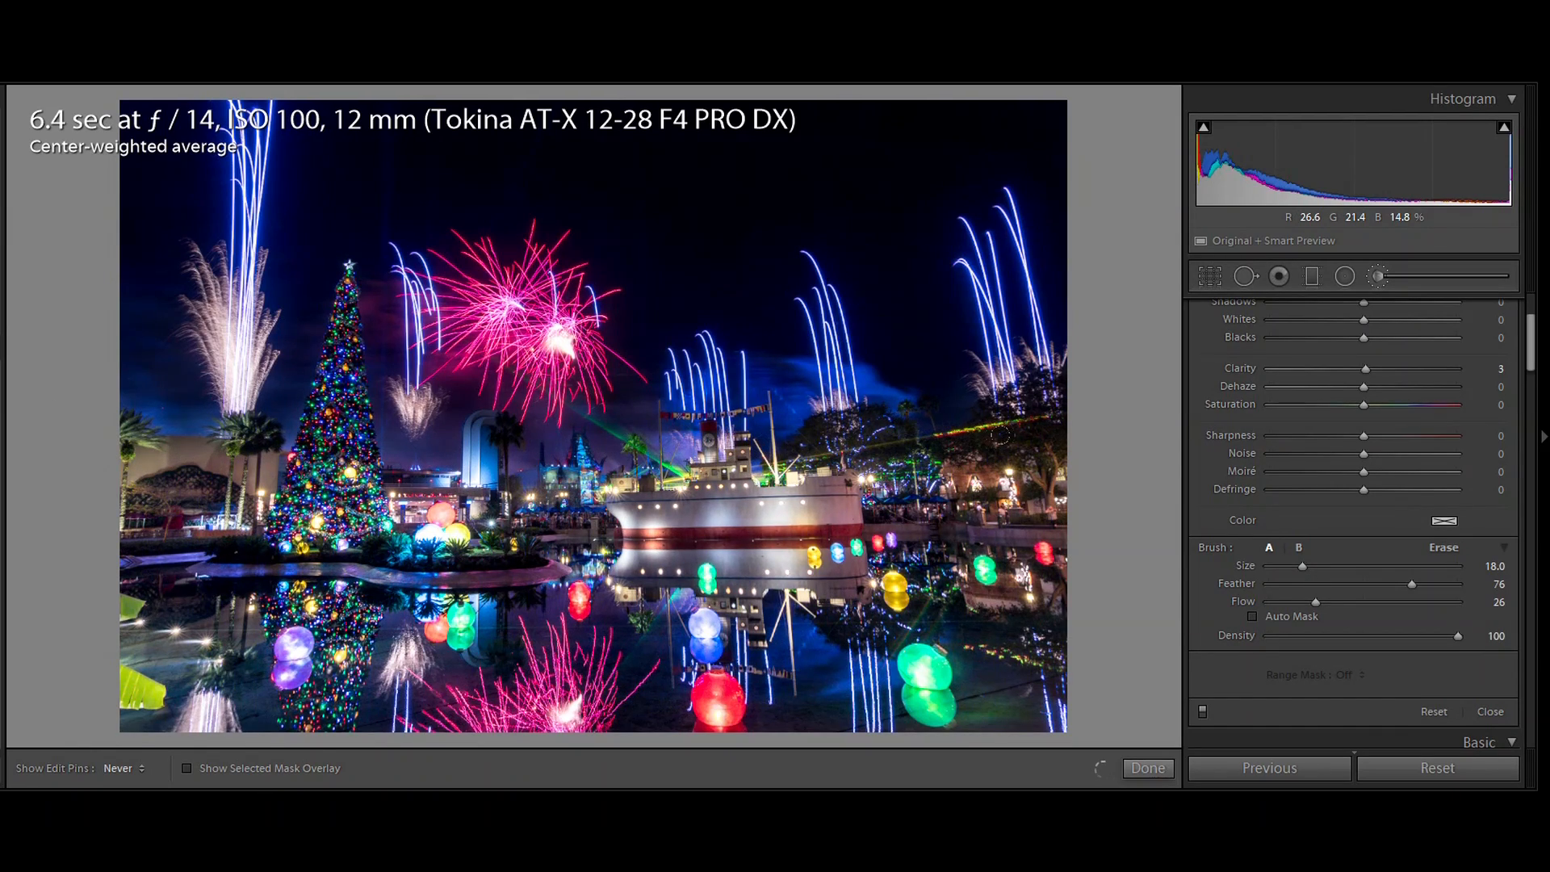
pyautogui.press('h')
pyautogui.moveTo(1315, 602); pyautogui.dragTo(1341, 603)
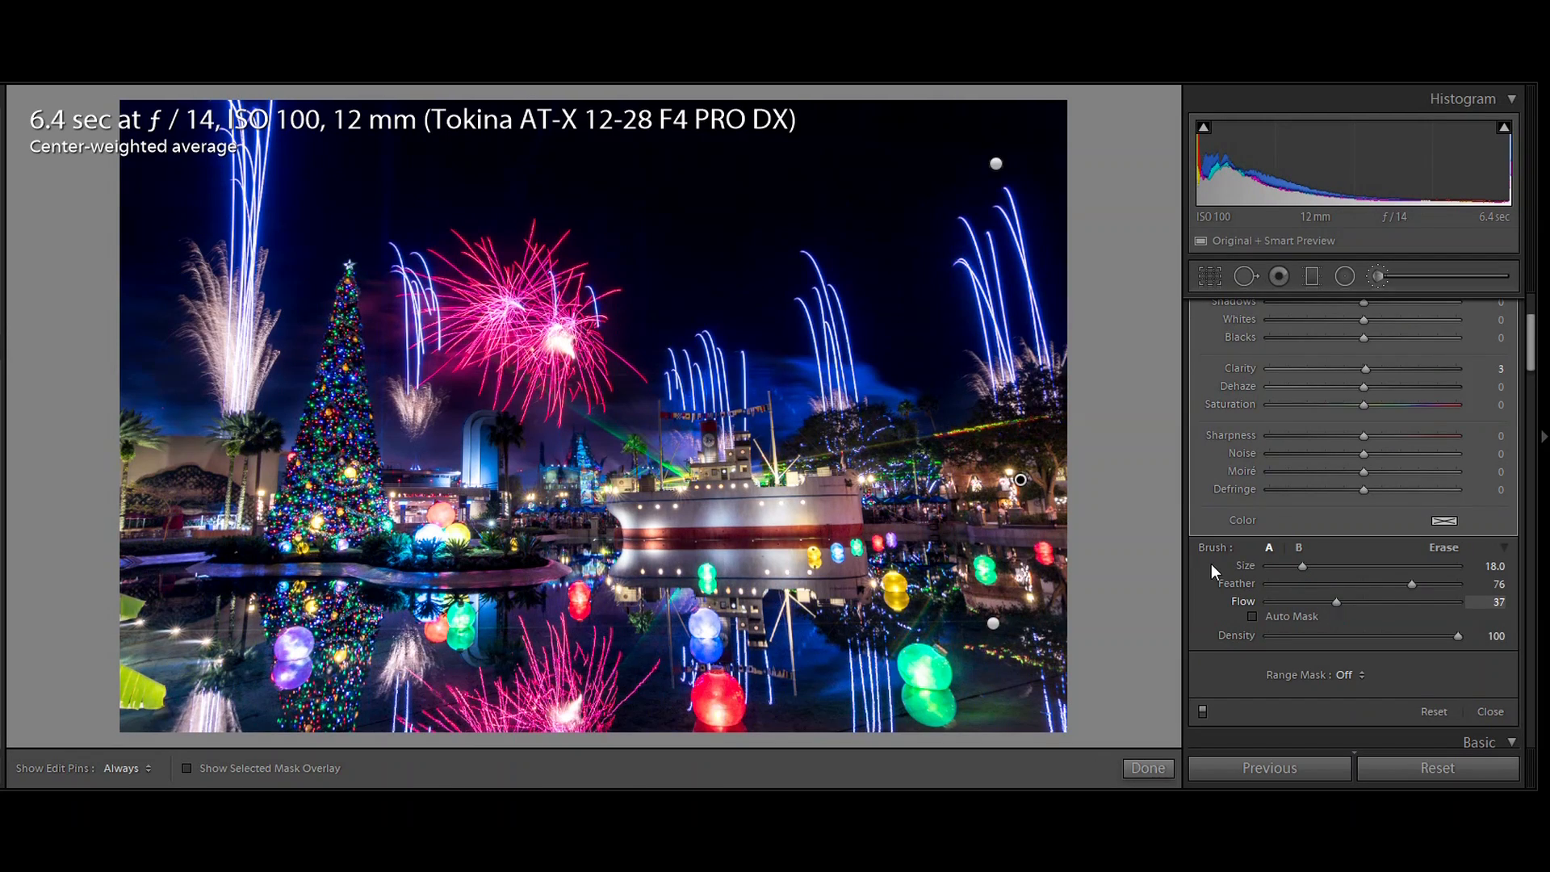
pyautogui.press('h')
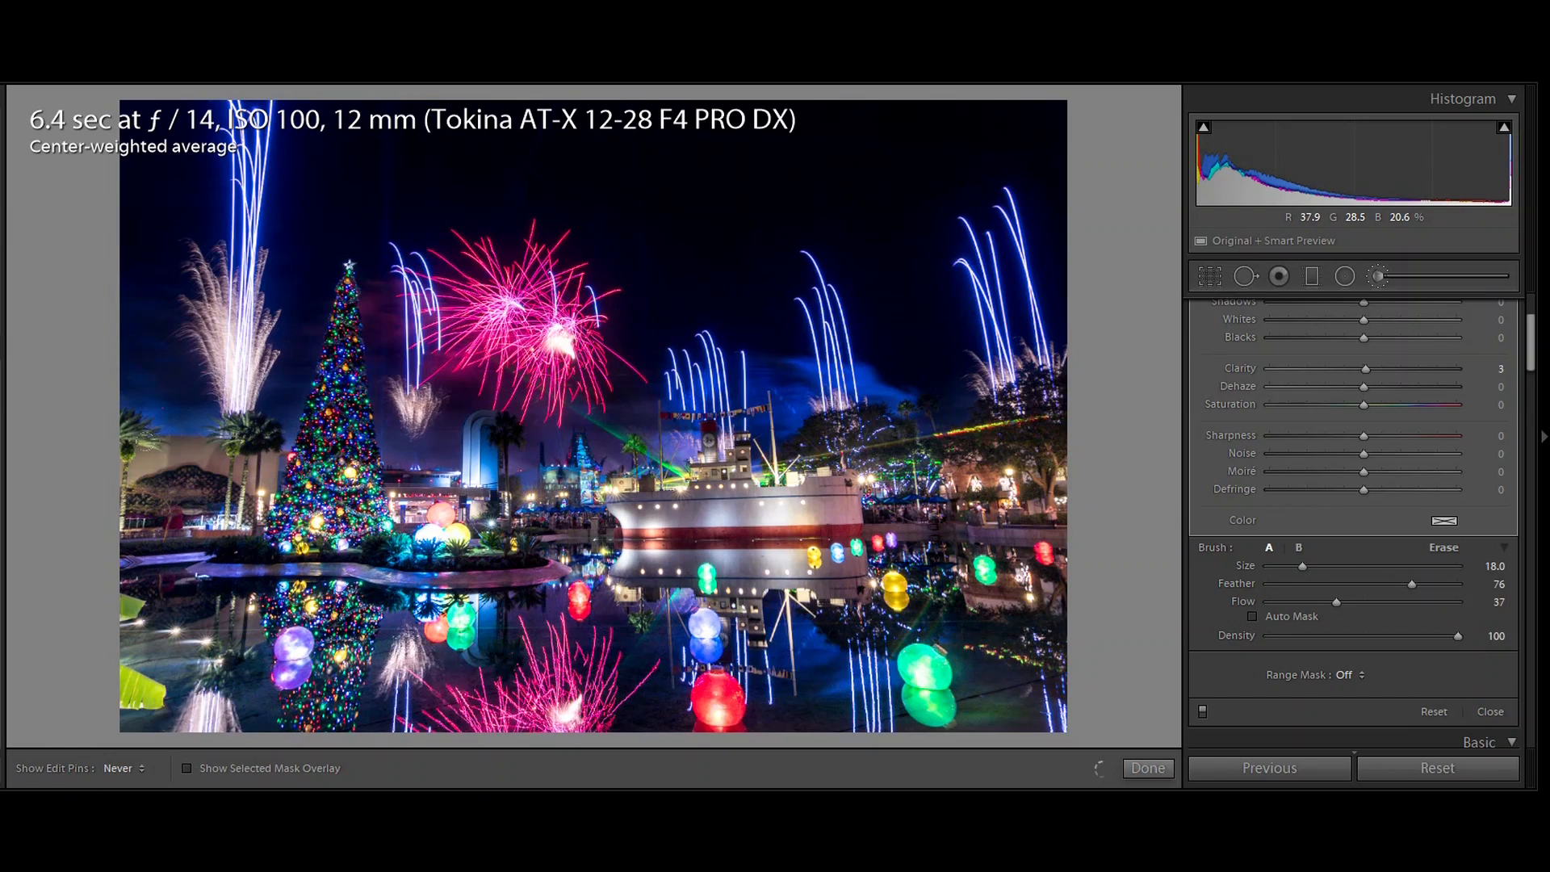
pyautogui.press('h')
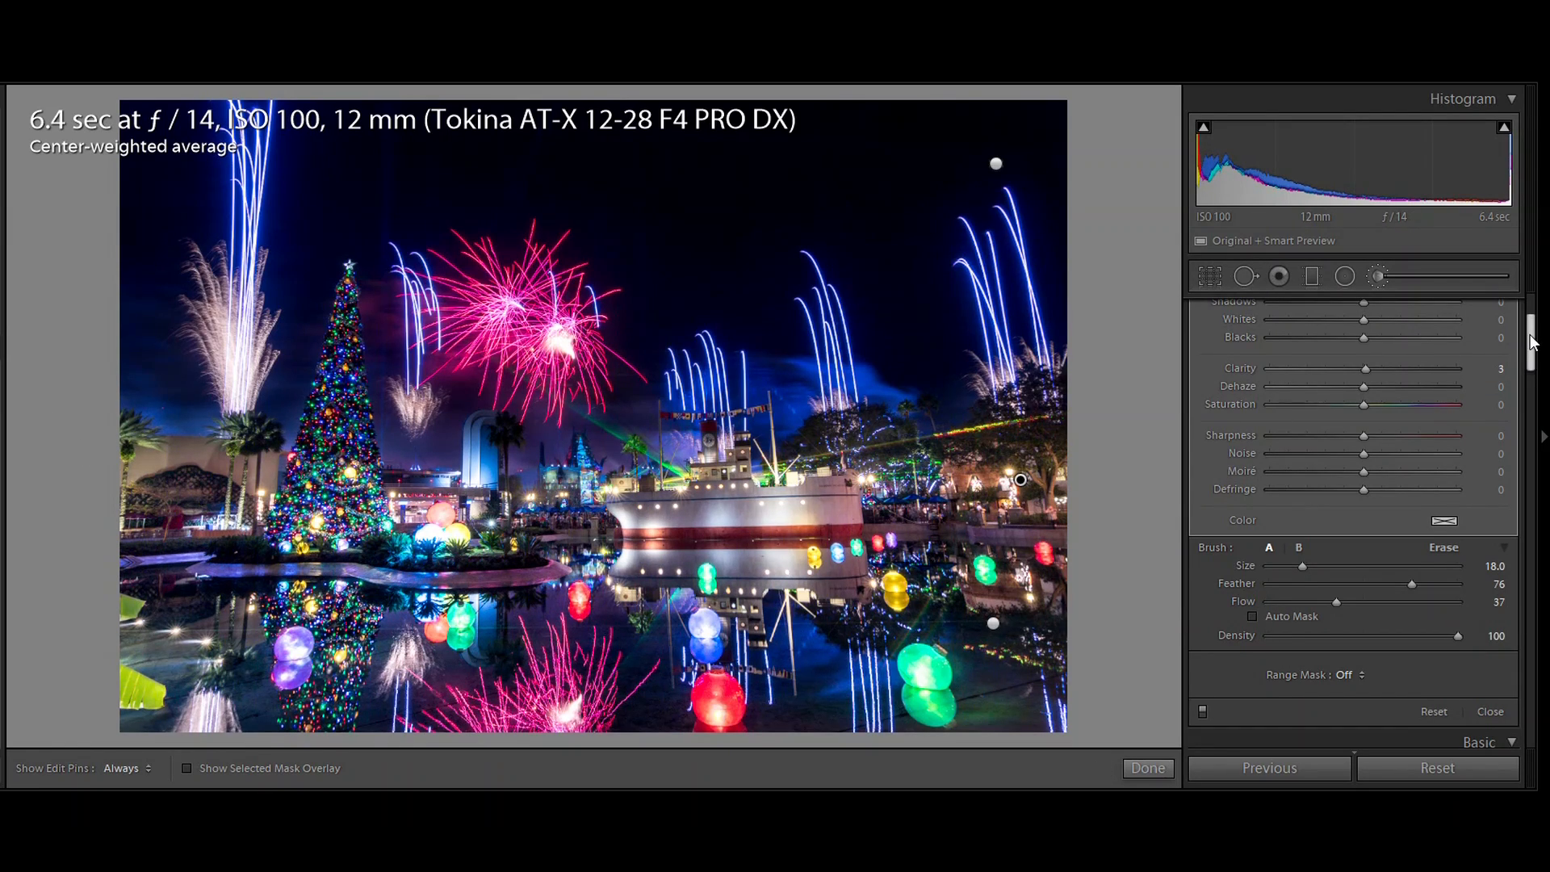
# Try both extremes of Temp on the shoreline adjustment and return it to 0.
pyautogui.moveTo(1531, 355); pyautogui.dragTo(1531, 337)
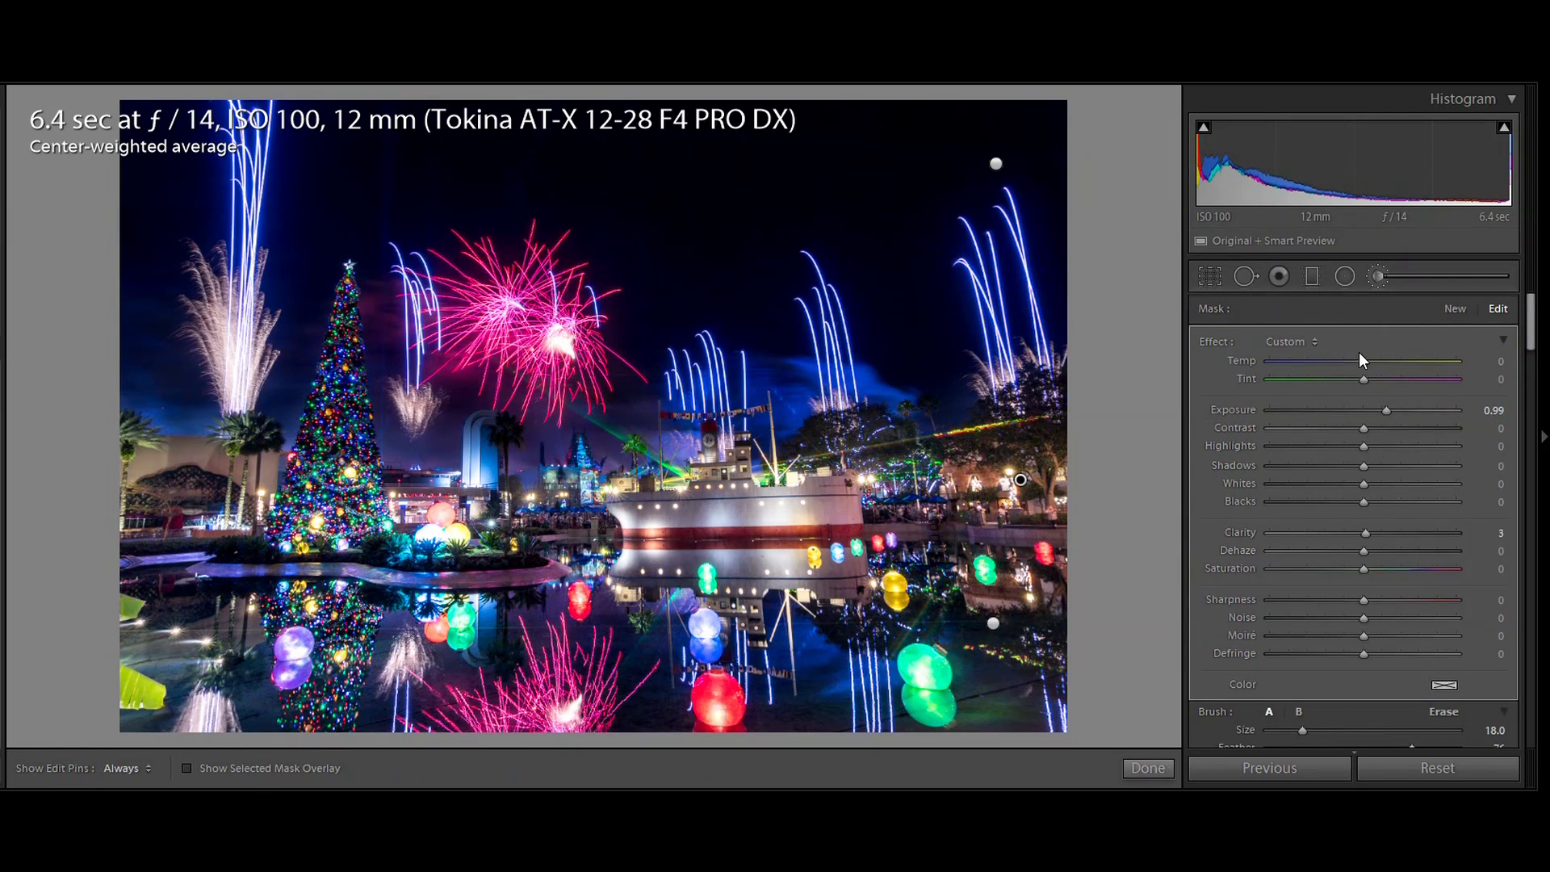
pyautogui.moveTo(1364, 360); pyautogui.dragTo(1510, 362)
pyautogui.moveTo(1510, 362); pyautogui.dragTo(1251, 368)
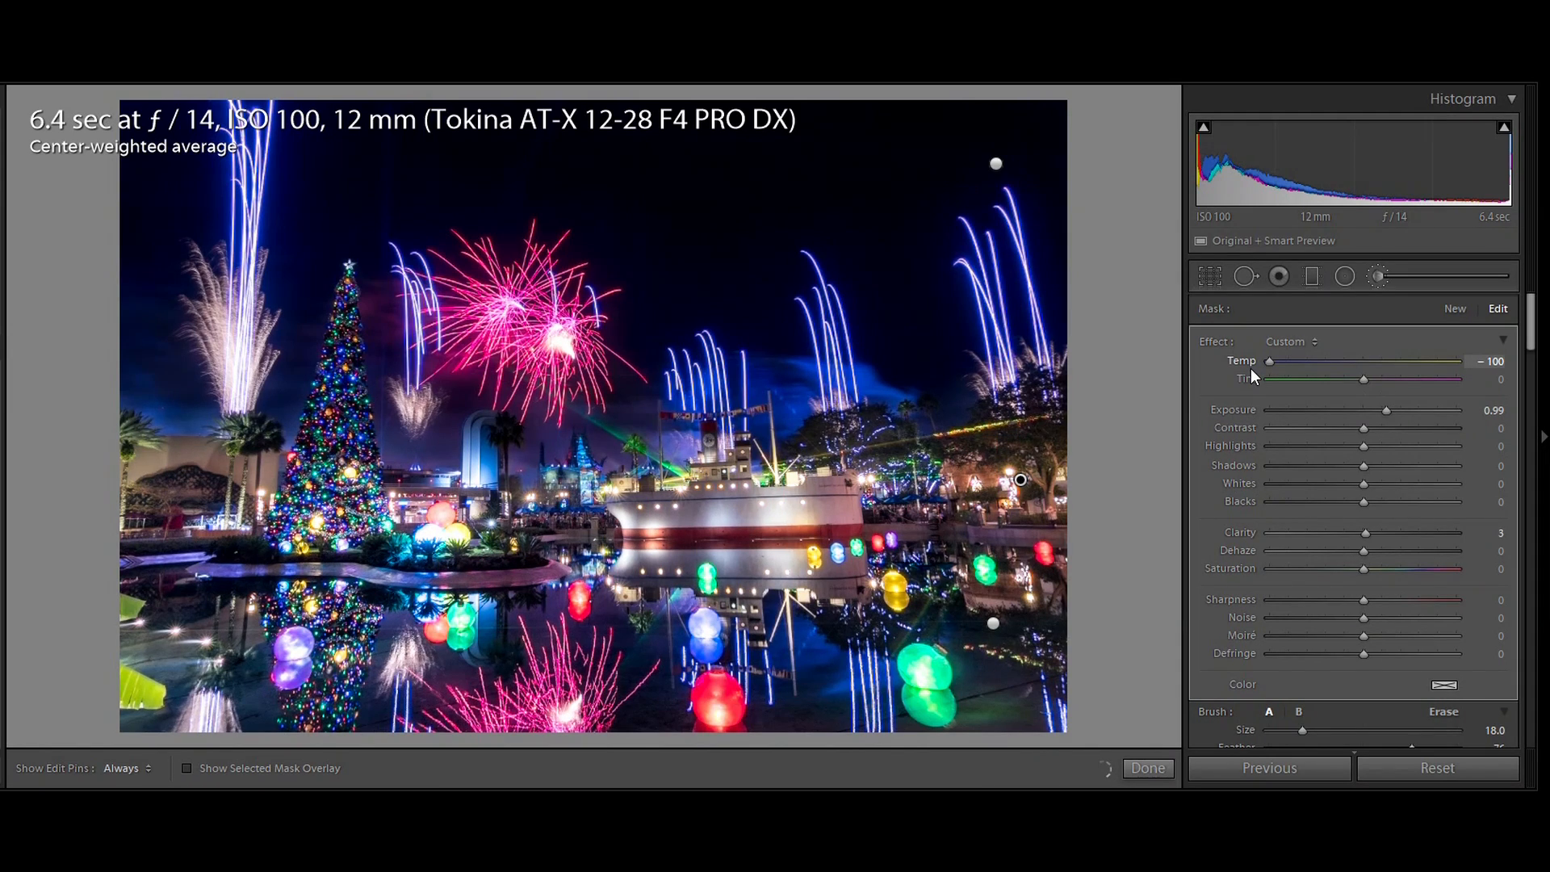
pyautogui.moveTo(1252, 368); pyautogui.dragTo(1364, 373)
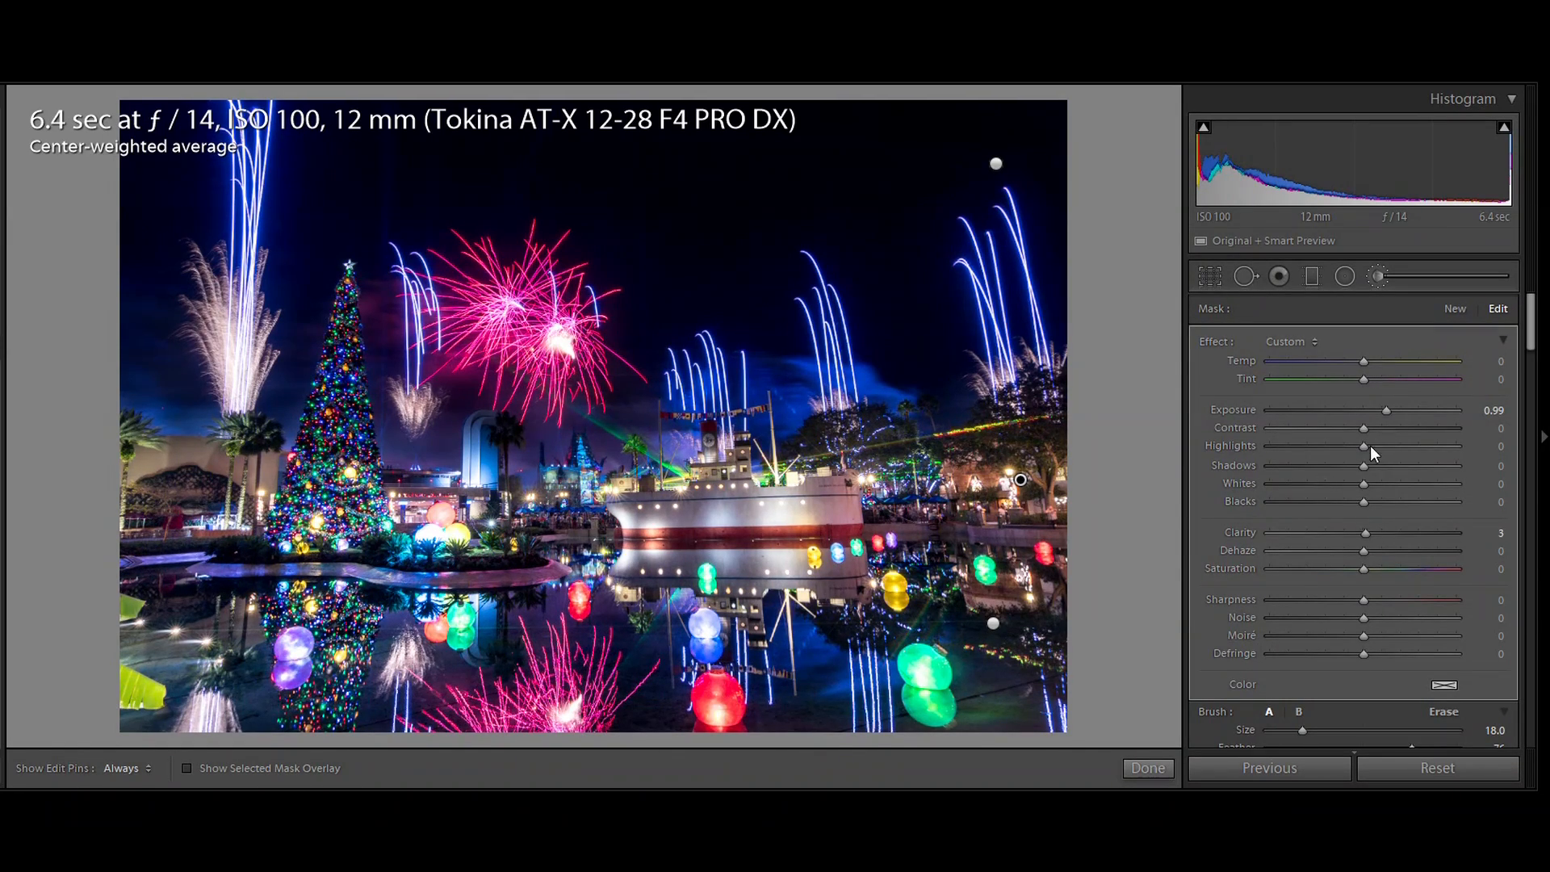
# Close and reopen the Adjustment Brush, and start a new adjustment with Saturation 66 and Exposure 0.02.
pyautogui.click(1480, 274)
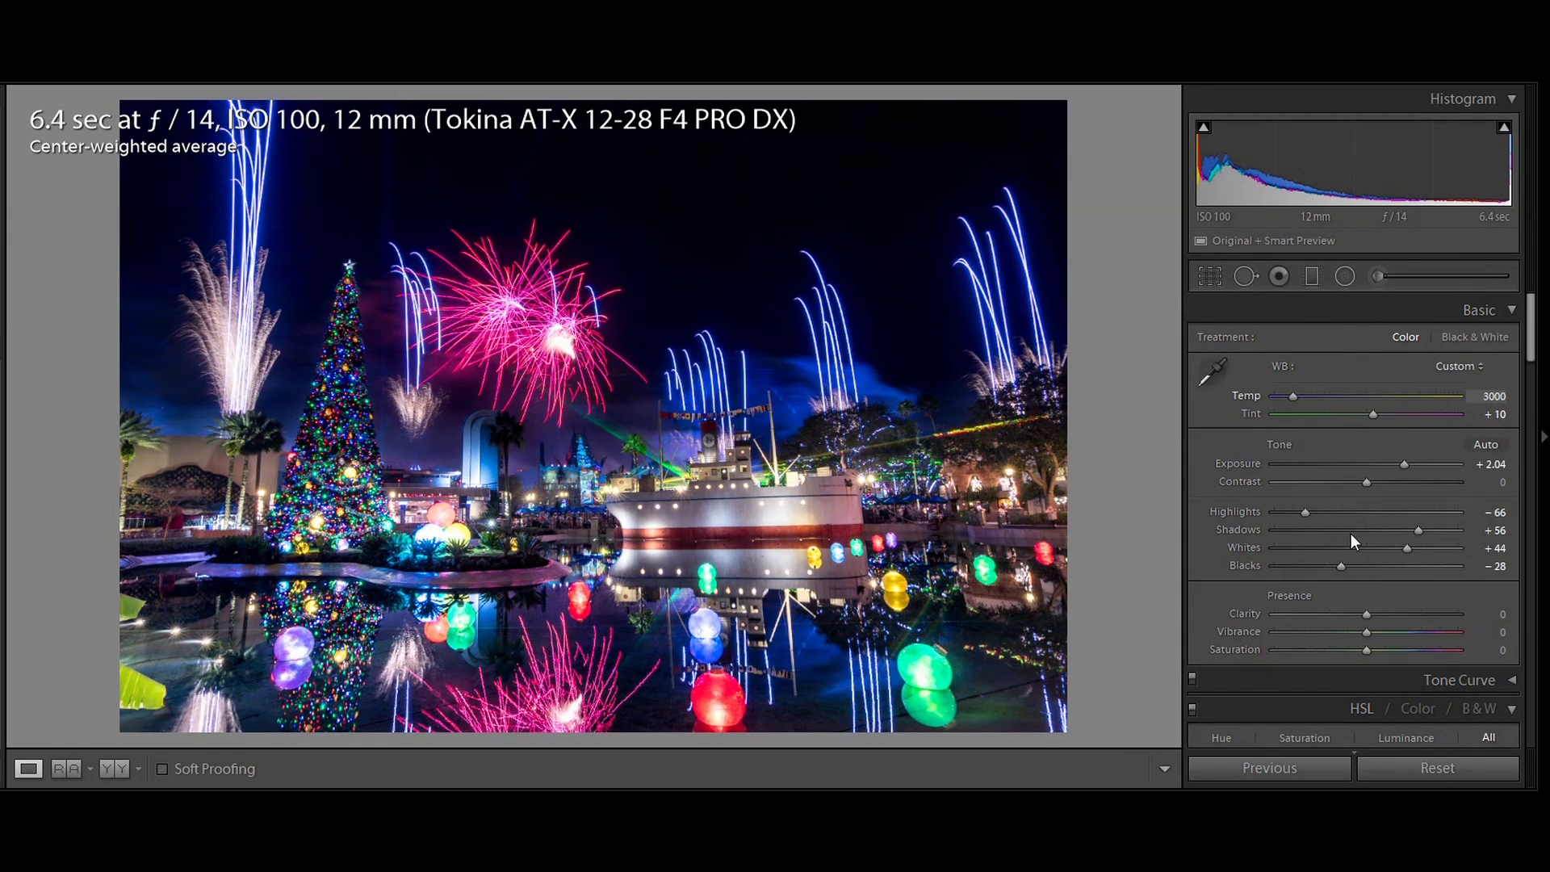
pyautogui.click(1464, 274)
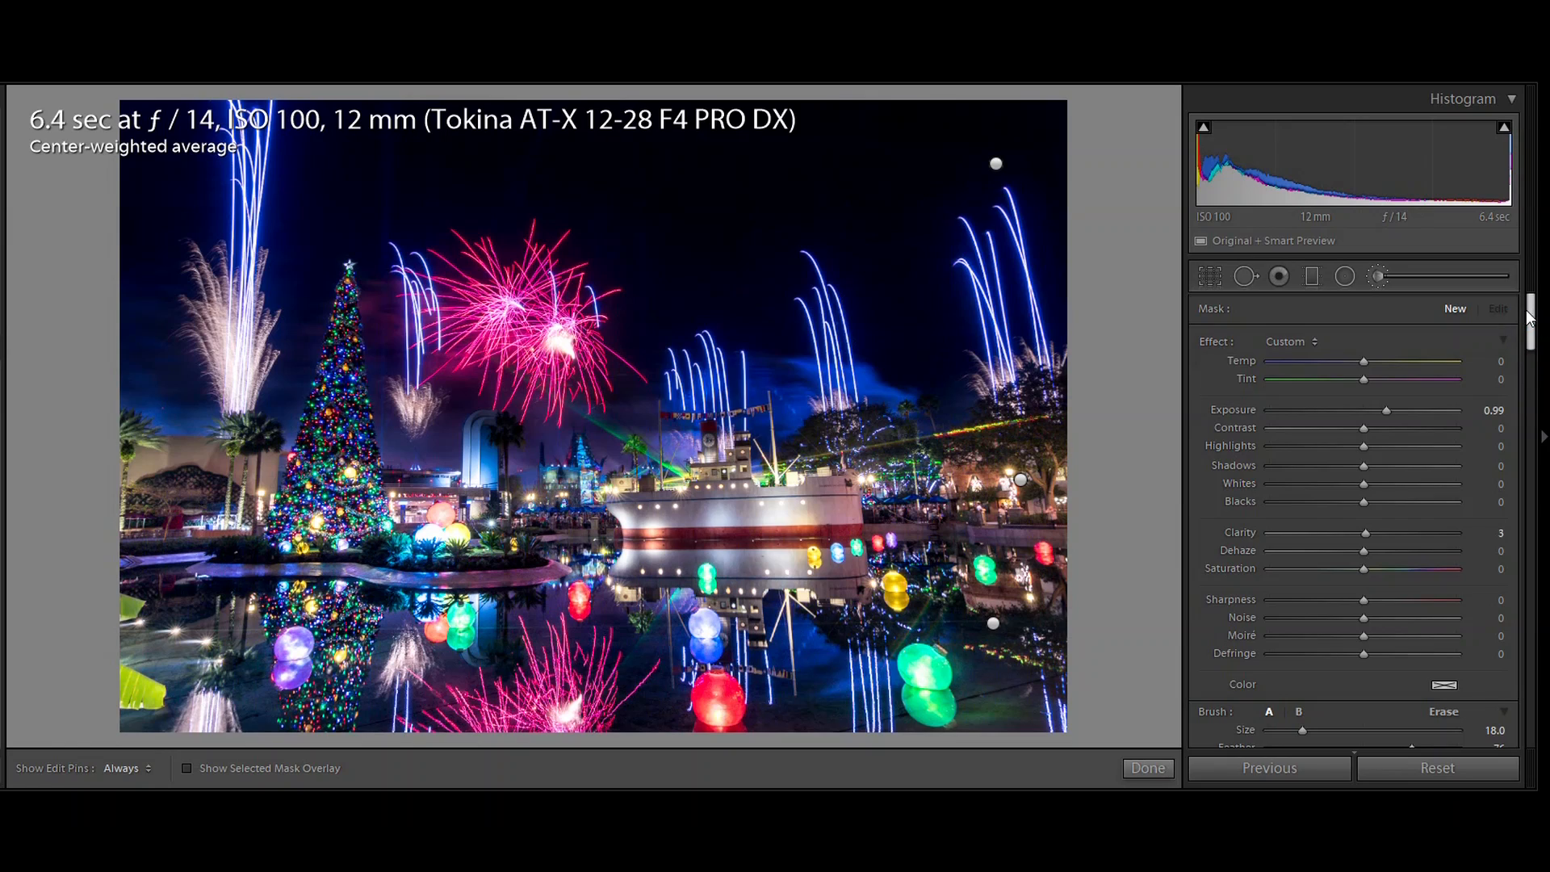
pyautogui.click(1452, 310)
pyautogui.moveTo(1418, 569); pyautogui.dragTo(1425, 569)
pyautogui.moveTo(1379, 410); pyautogui.dragTo(1363, 410)
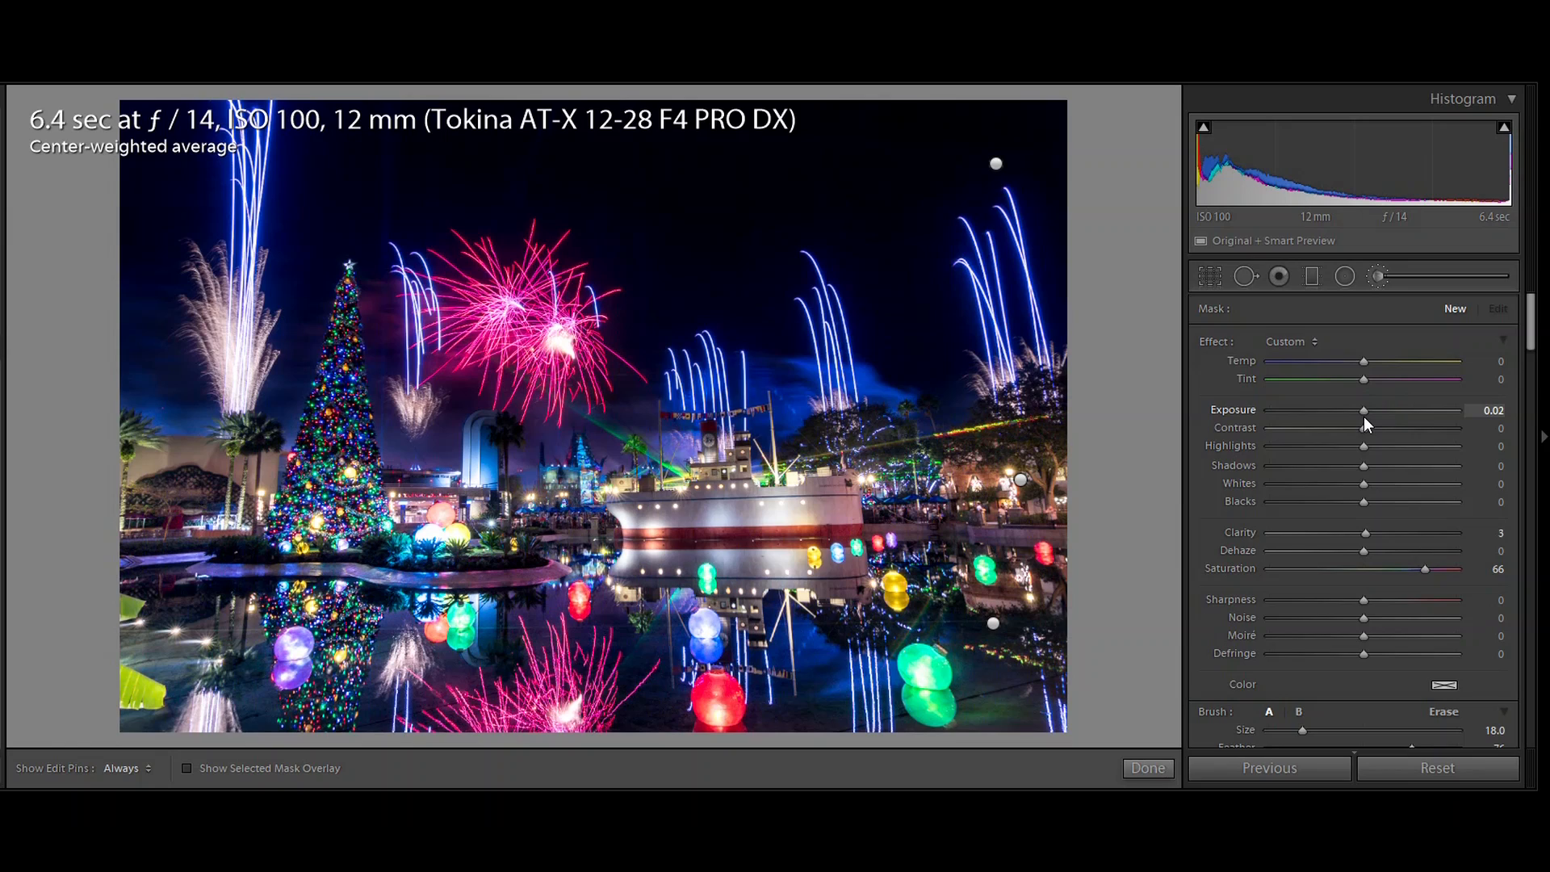
# Paint the saturation adjustment over the pink firework and other colourful areas with the edit pins hidden, and show the pins again.
pyautogui.press('h')
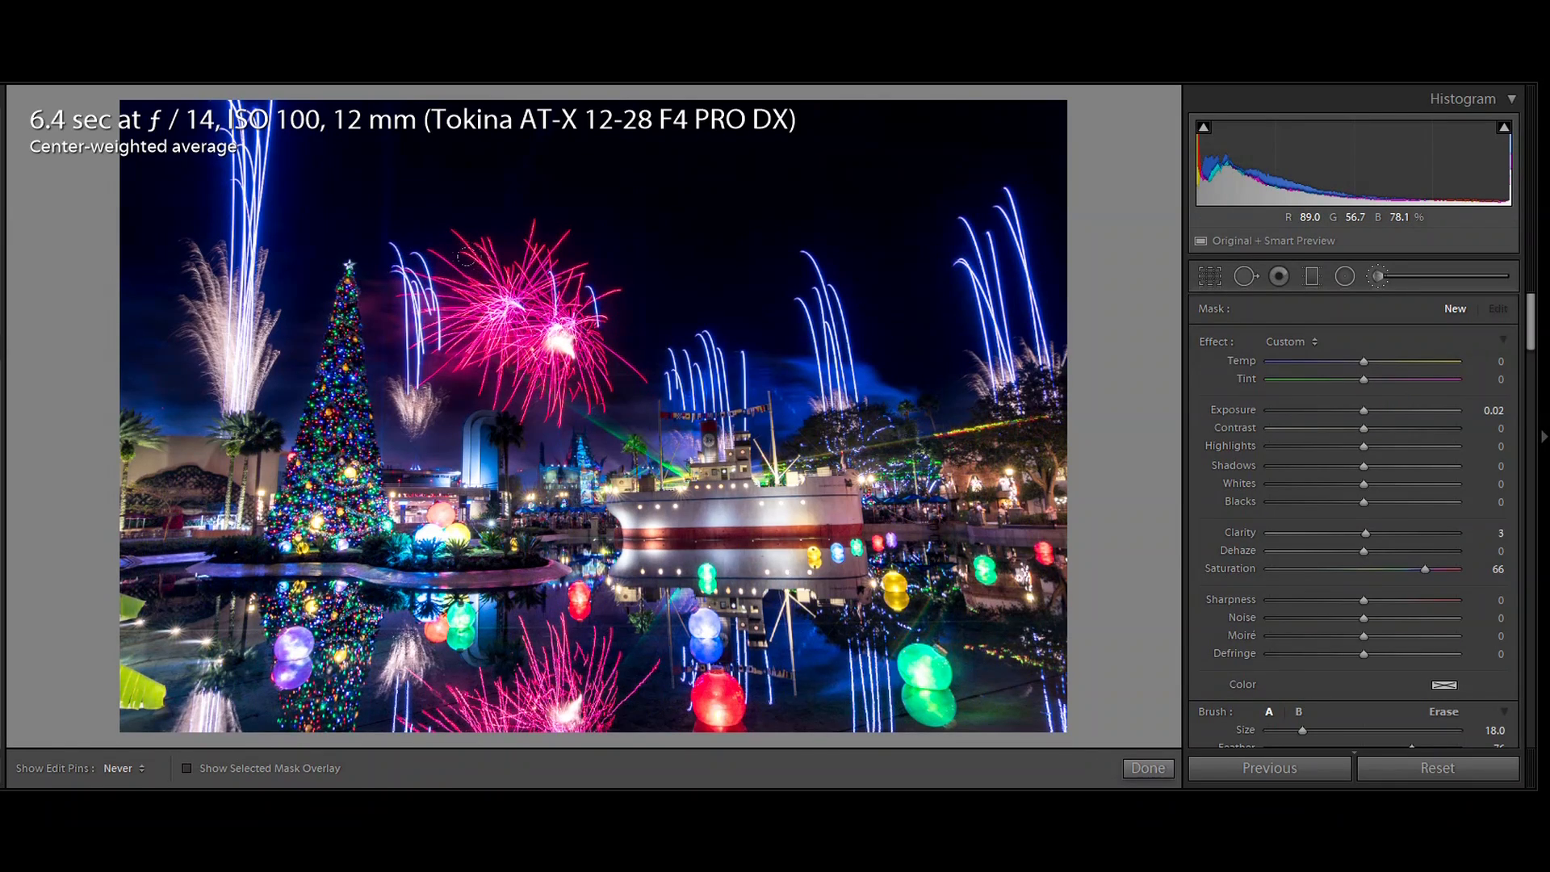
pyautogui.press('h')
pyautogui.click(696, 364)
pyautogui.press('h')
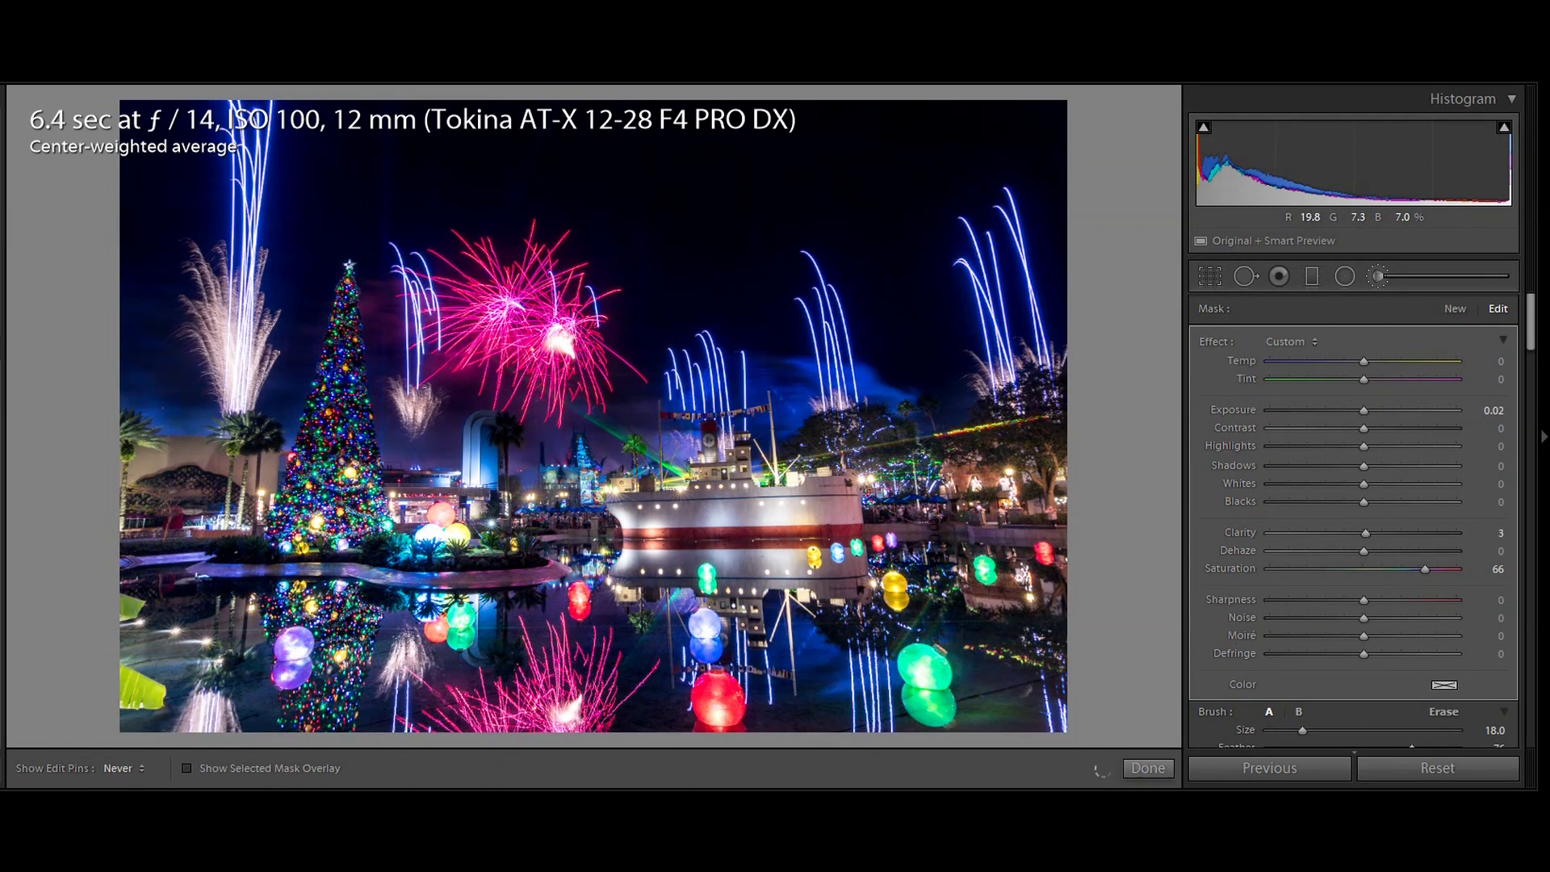
pyautogui.press('h')
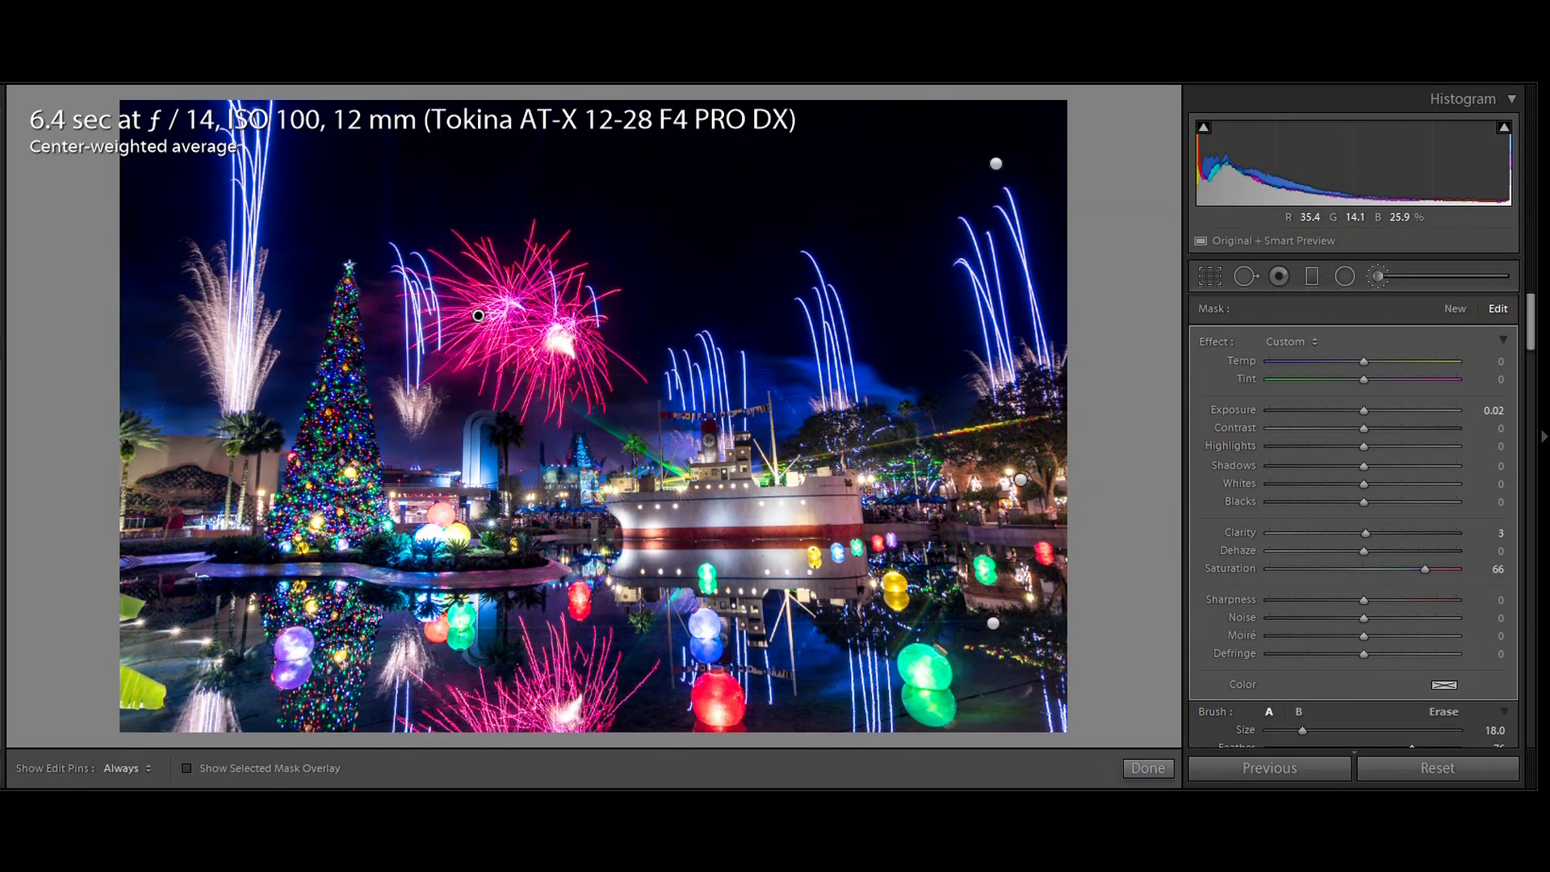